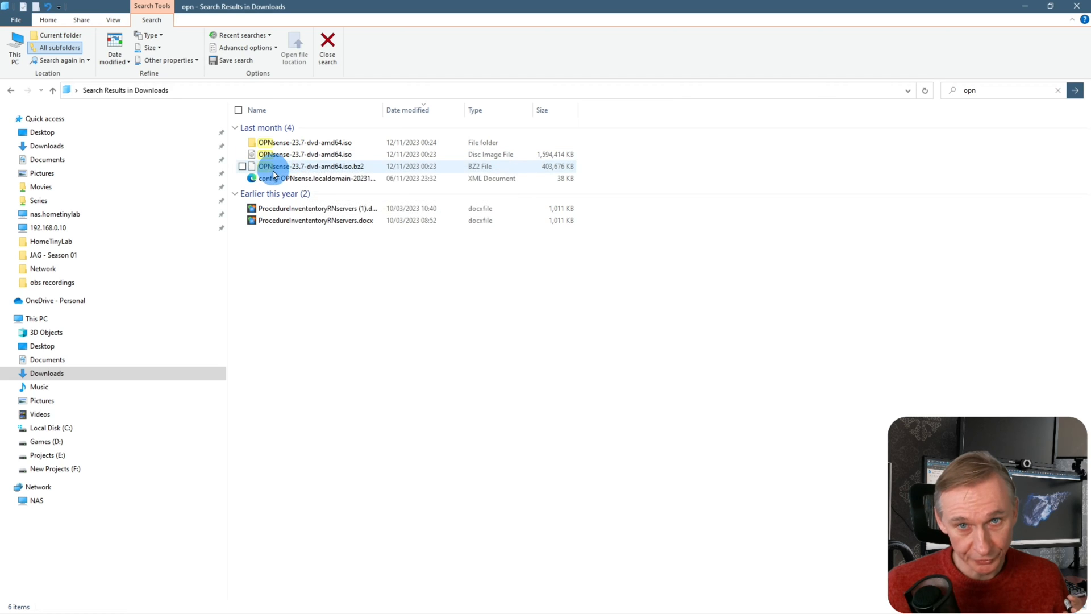
Extract the OPNsense 23.7 .iso.bz2 with 7-Zip and open the OPNsense-23.7-dvd-amd64.iso folder
{"action": "right_click", "coordinate": [329, 167]}
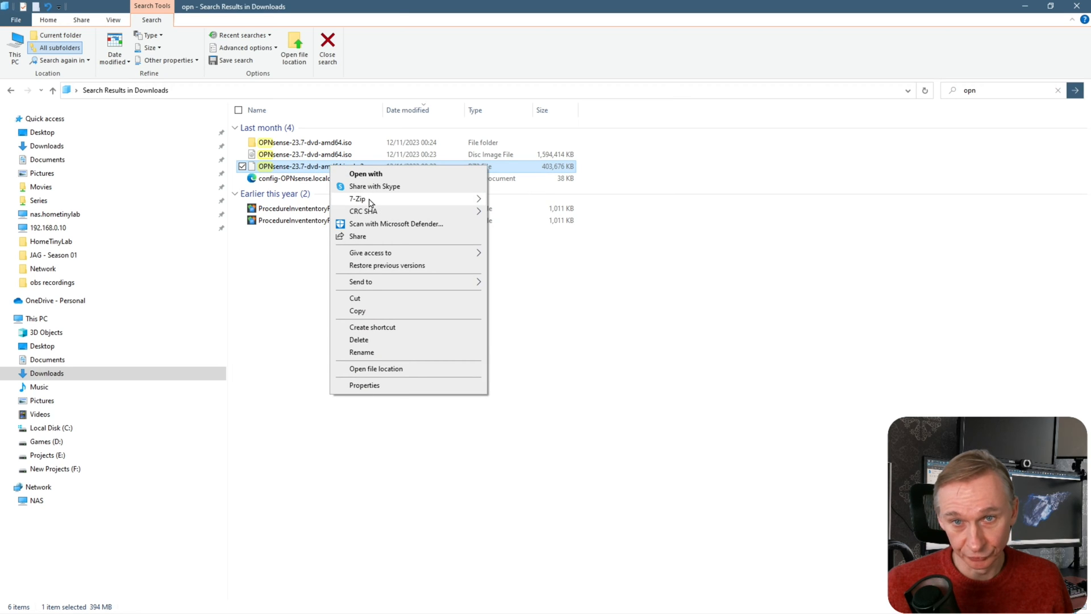
{"action": "mouse_move", "coordinate": [410, 199]}
{"action": "left_click", "coordinate": [533, 238]}
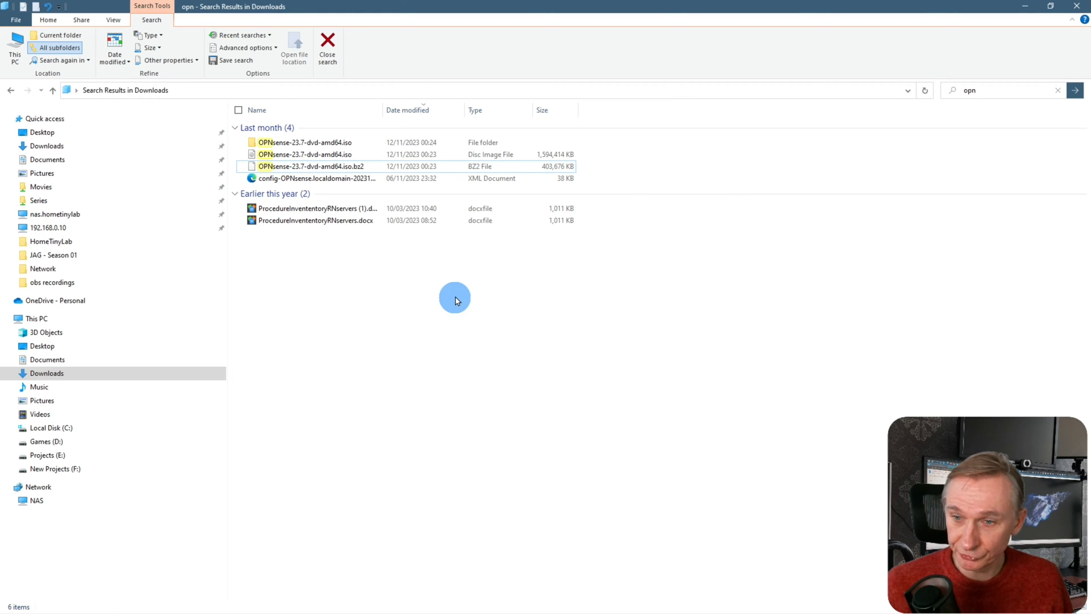
{"action": "double_click", "coordinate": [322, 143]}
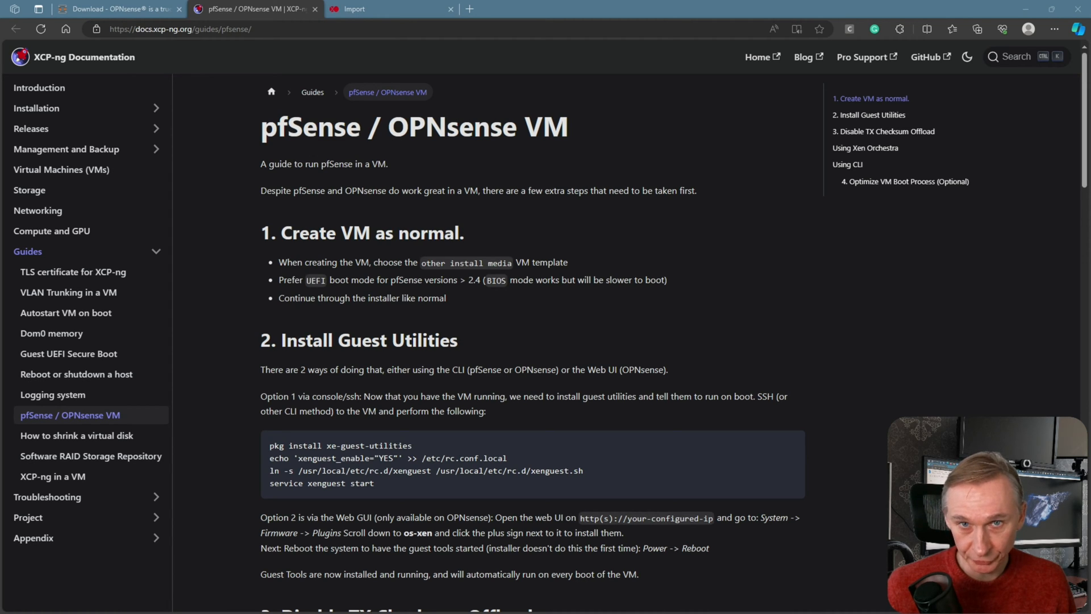
Read through the XCP-ng pfSense / OPNsense VM guide, then return to Xen Orchestra's VM list
{"action": "left_click", "coordinate": [861, 330]}
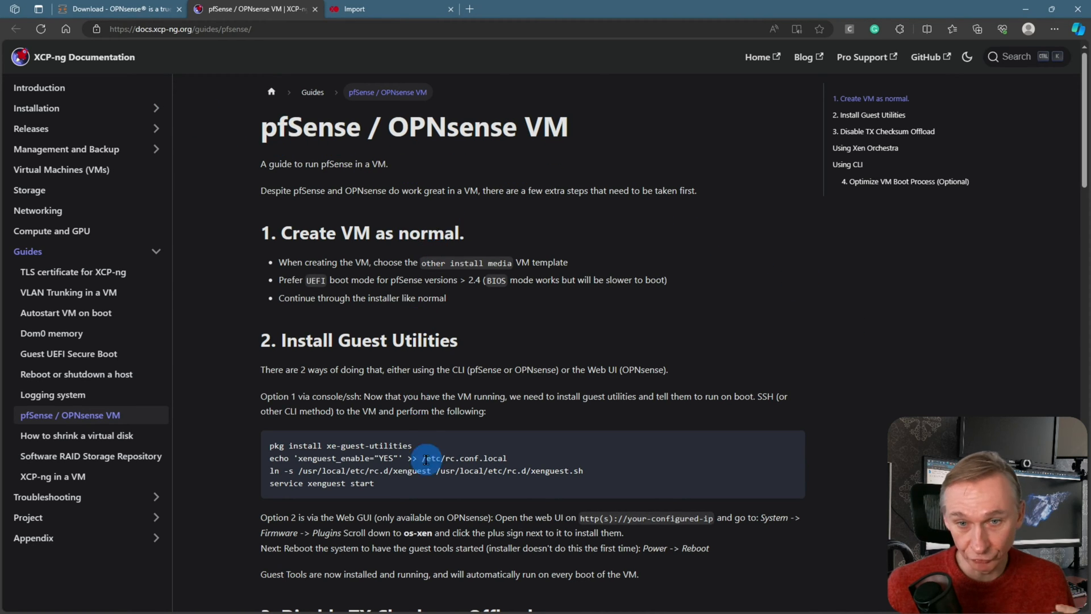
{"action": "scroll", "coordinate": [455, 445], "scroll_direction": "down", "scroll_amount": 2}
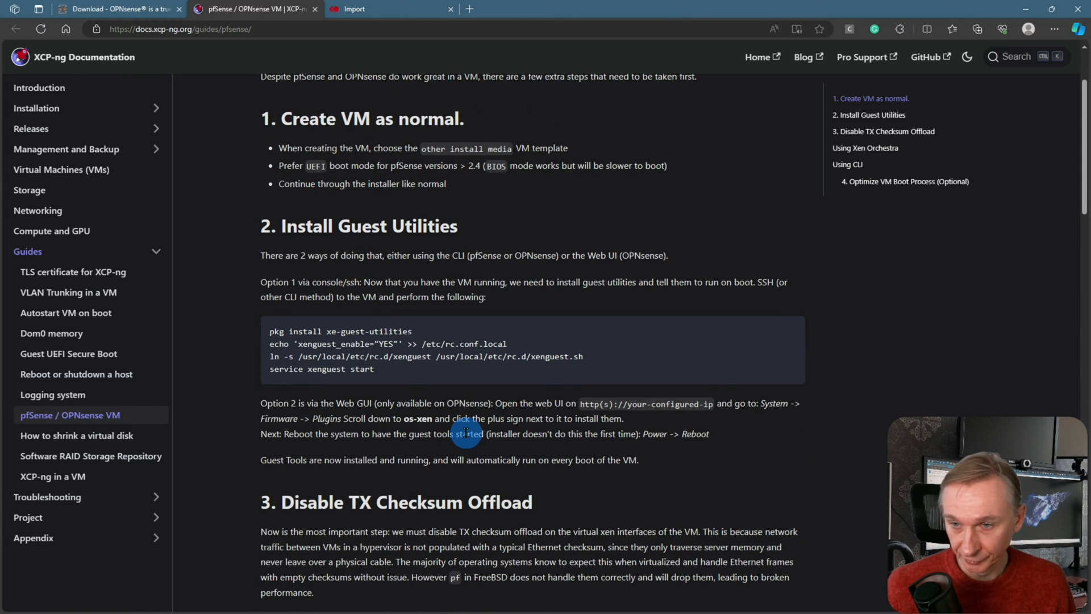
{"action": "scroll", "coordinate": [466, 432], "scroll_direction": "down", "scroll_amount": 2}
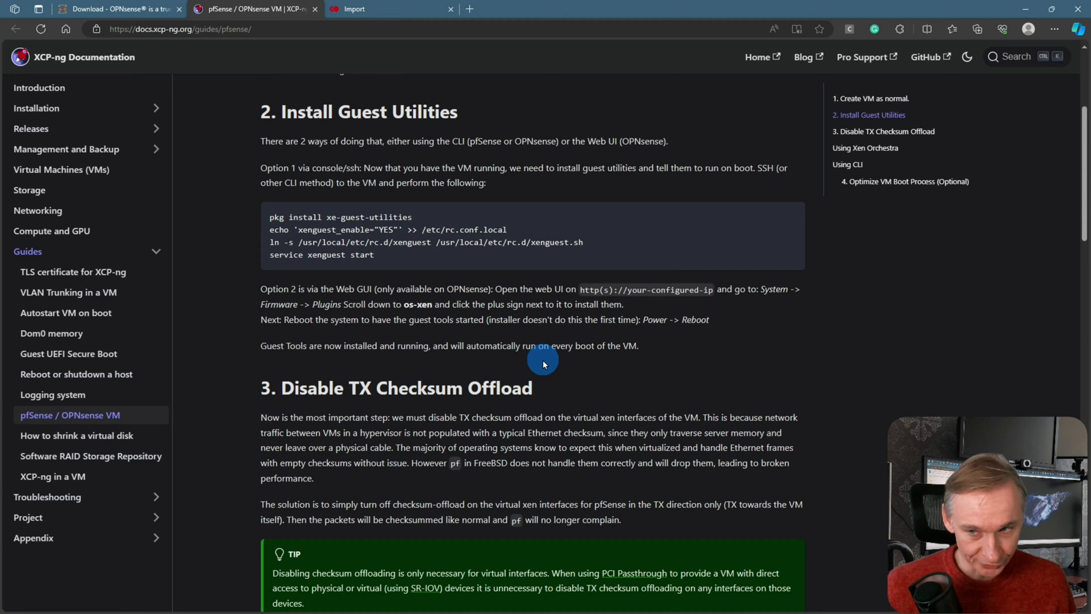
{"action": "scroll", "coordinate": [539, 324], "scroll_direction": "down", "scroll_amount": 2}
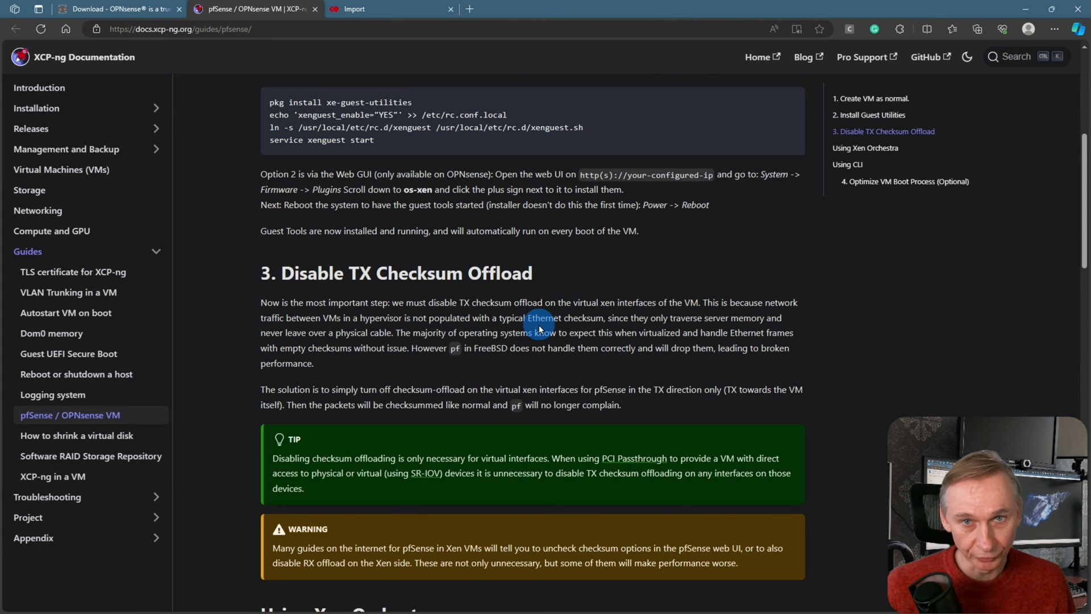
{"action": "scroll", "coordinate": [540, 329], "scroll_direction": "up", "scroll_amount": 4}
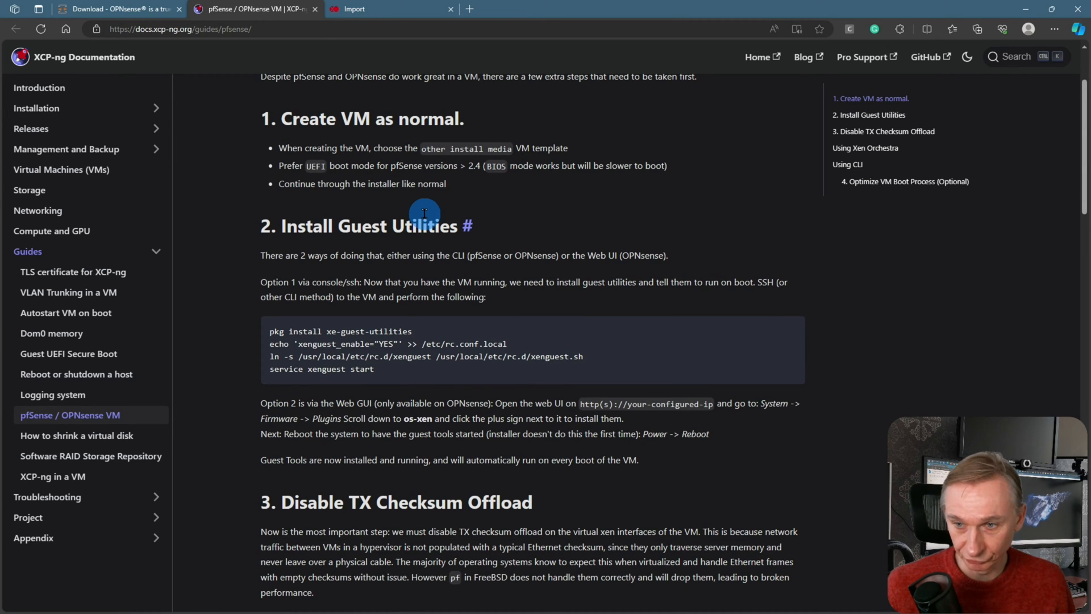
{"action": "scroll", "coordinate": [509, 265], "scroll_direction": "down", "scroll_amount": 2}
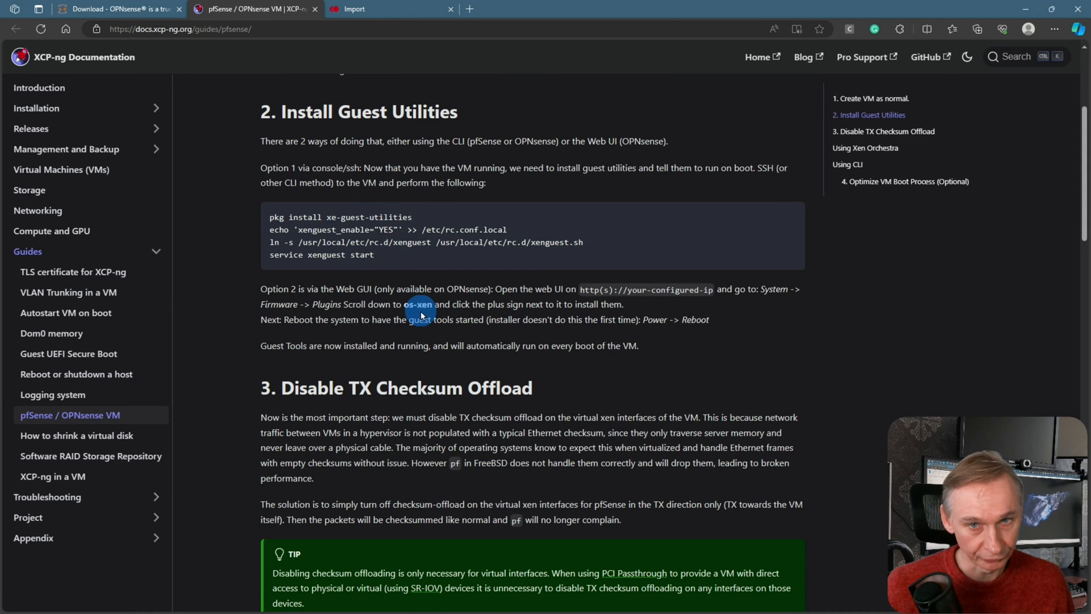
{"action": "scroll", "coordinate": [547, 332], "scroll_direction": "down", "scroll_amount": 4}
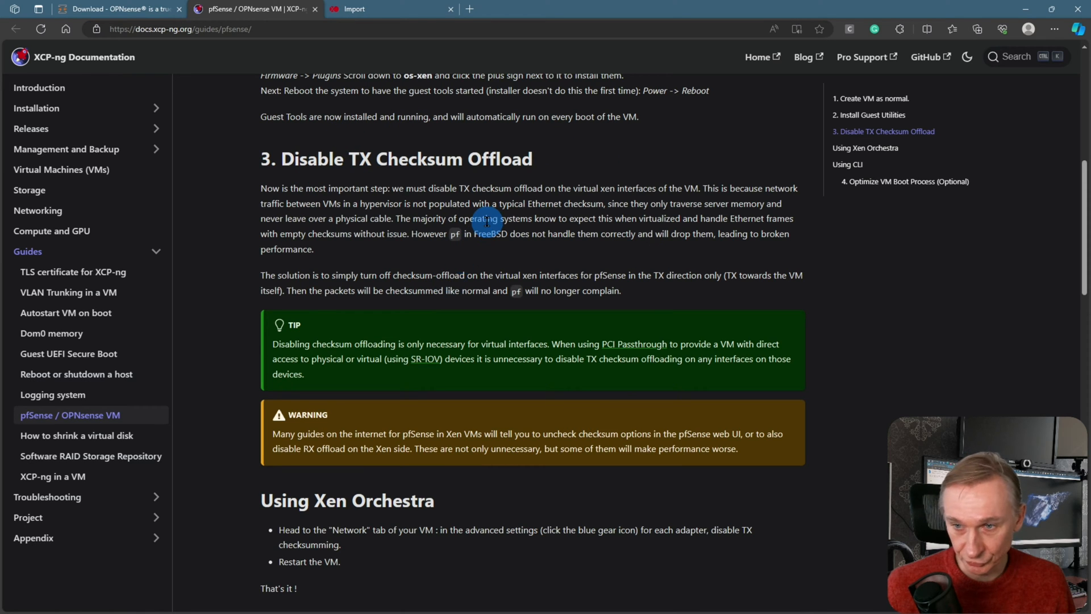
{"action": "scroll", "coordinate": [487, 222], "scroll_direction": "down", "scroll_amount": 2}
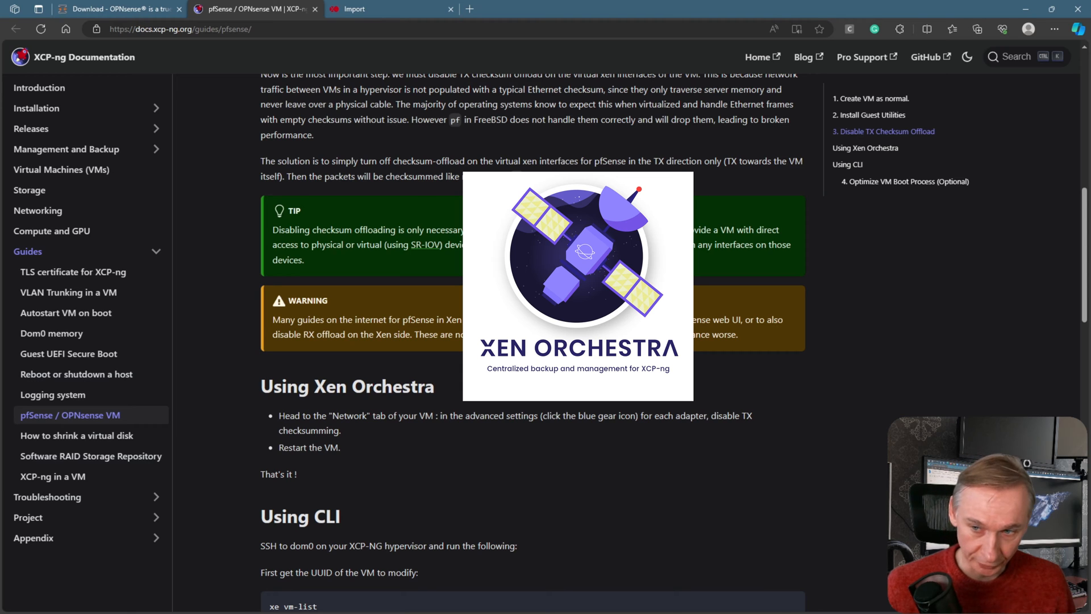
{"action": "scroll", "coordinate": [487, 221], "scroll_direction": "down", "scroll_amount": 4}
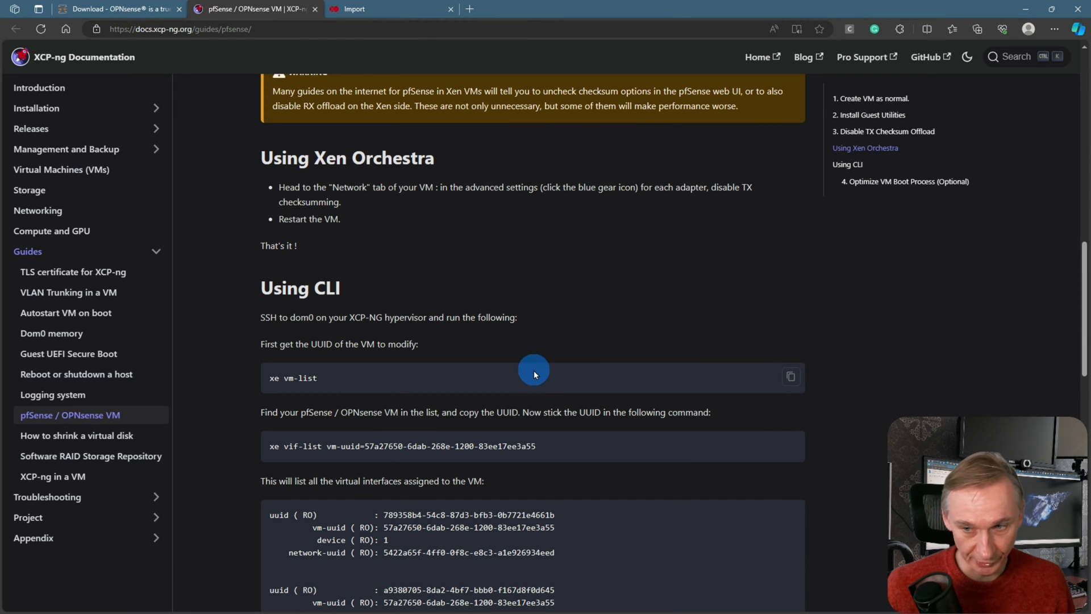
{"action": "scroll", "coordinate": [534, 370], "scroll_direction": "down", "scroll_amount": 2}
{"action": "scroll", "coordinate": [533, 369], "scroll_direction": "up", "scroll_amount": 6}
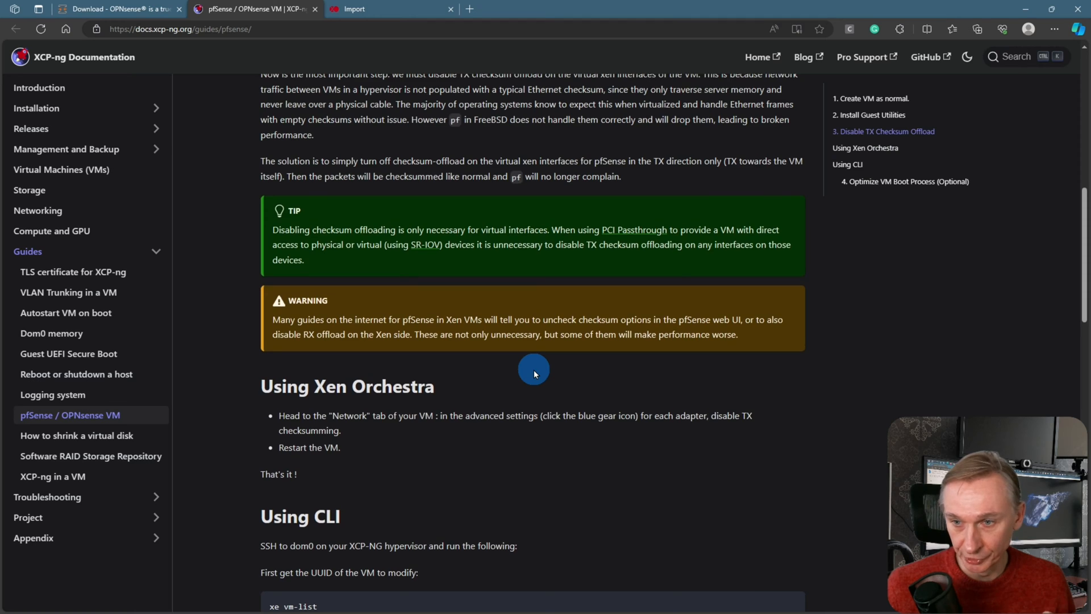
{"action": "key", "text": "ctrl+Tab"}
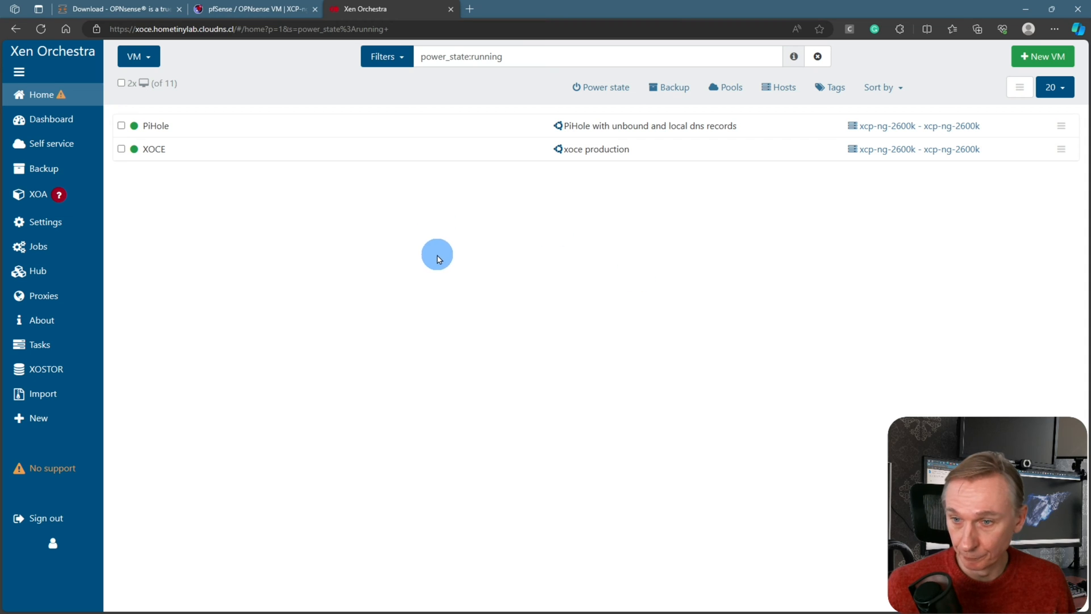
Begin a new VM on pool xcp-ng-2600k and search templates for 'other'
{"action": "mouse_move", "coordinate": [51, 103]}
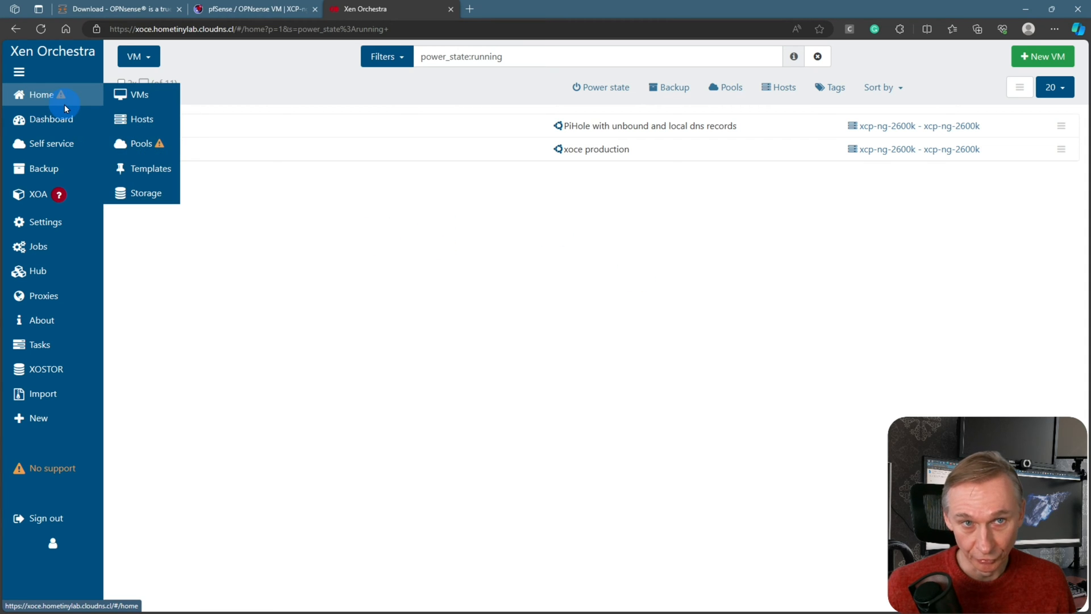
{"action": "left_click", "coordinate": [1046, 56]}
{"action": "left_click", "coordinate": [377, 59]}
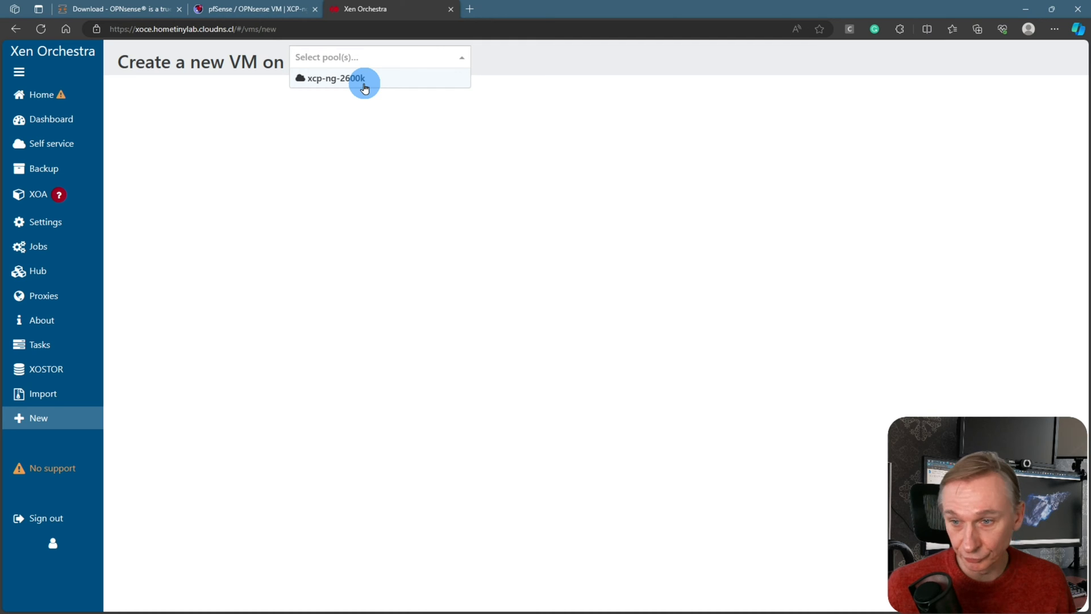
{"action": "left_click", "coordinate": [364, 86]}
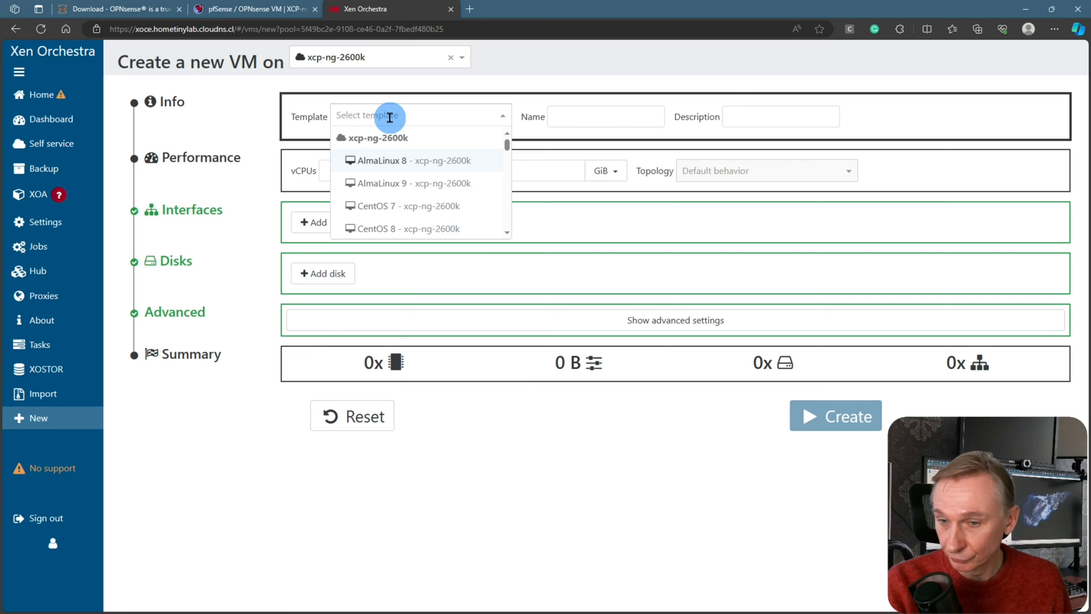
{"action": "type", "text": "other"}
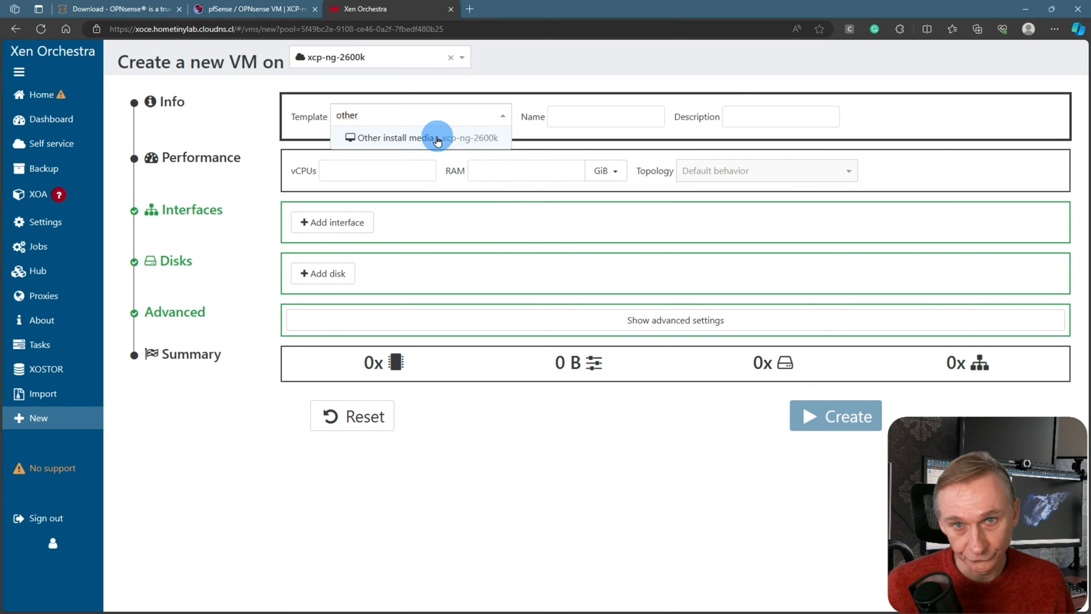
Use the Other install media template, naming the VM yt_opensense_demo with description 'fw opensee'
{"action": "left_click", "coordinate": [437, 139]}
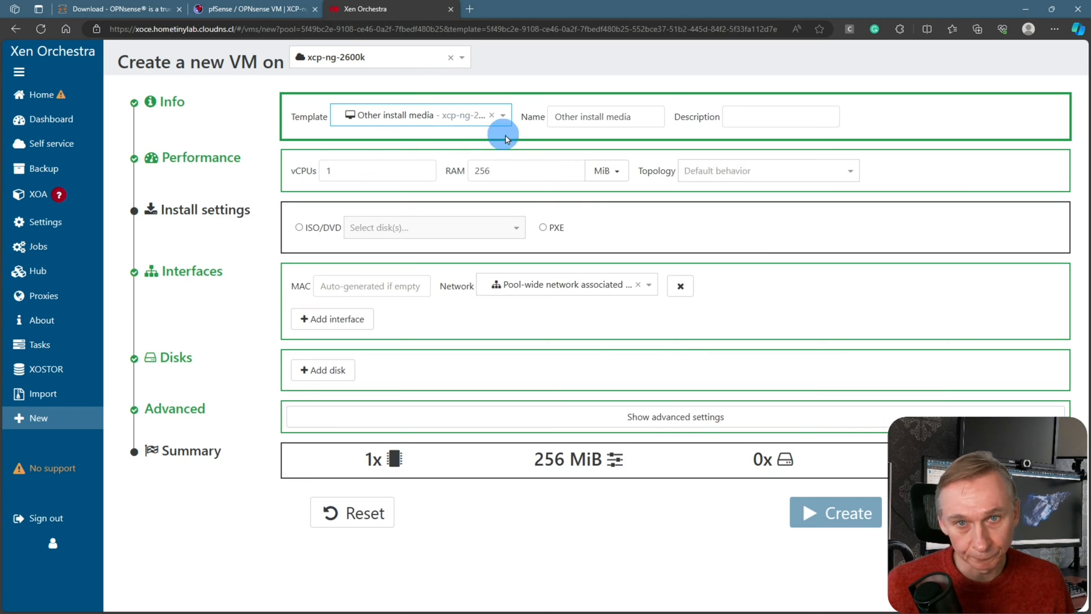
{"action": "triple_click", "coordinate": [607, 116]}
{"action": "type", "text": "yt_opensens"}
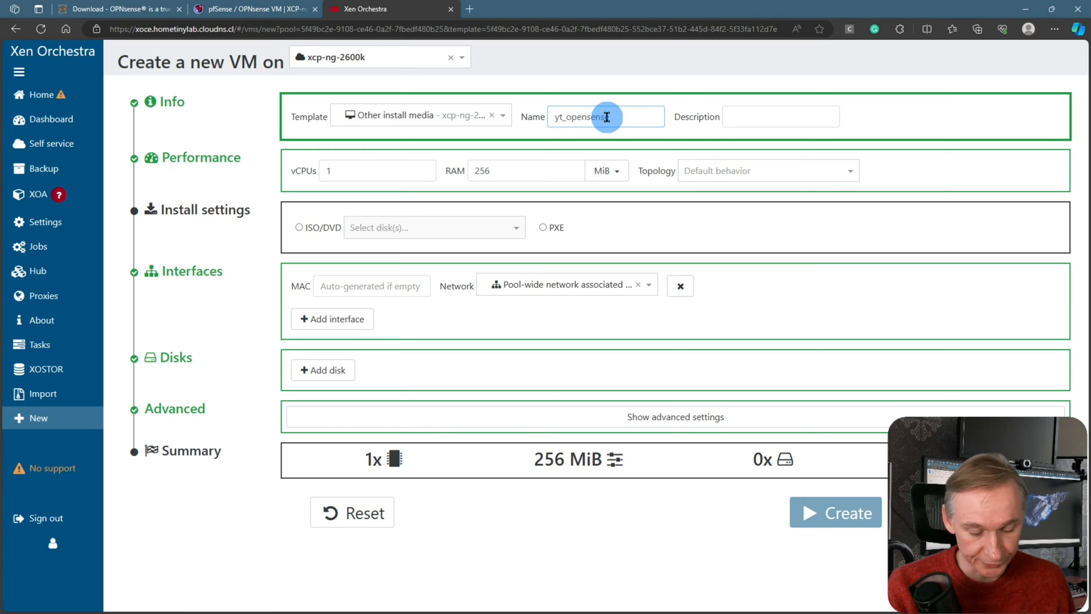
{"action": "type", "text": "e_demo"}
{"action": "left_click", "coordinate": [753, 118]}
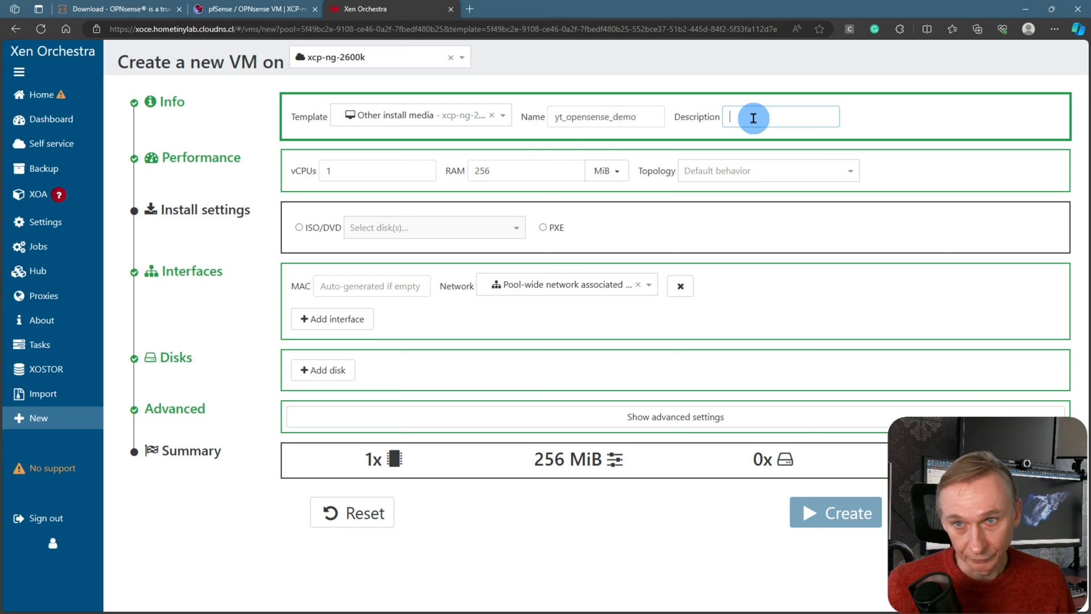
{"action": "type", "text": "fw opensense"}
Give the VM 4 vCPUs and 2 GiB of RAM
{"action": "left_click", "coordinate": [407, 171]}
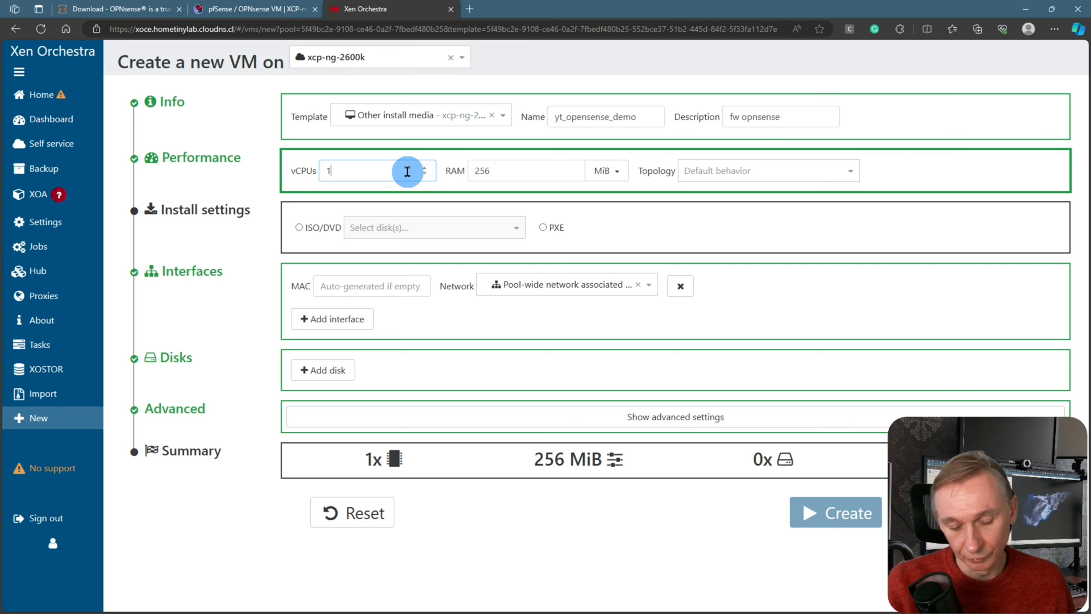
{"action": "key", "text": "BackSpace"}
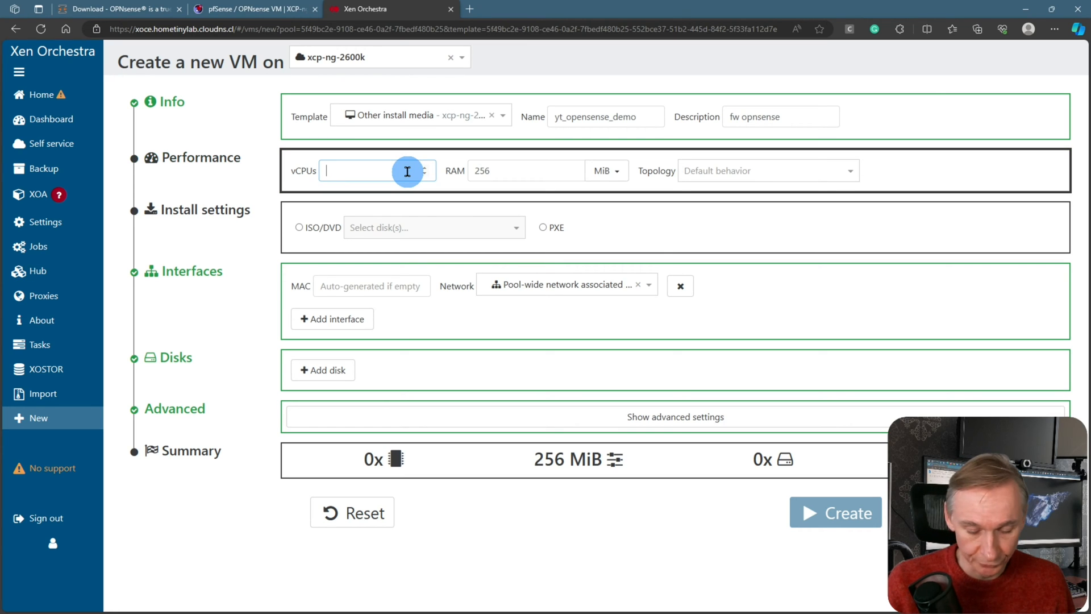
{"action": "type", "text": "4"}
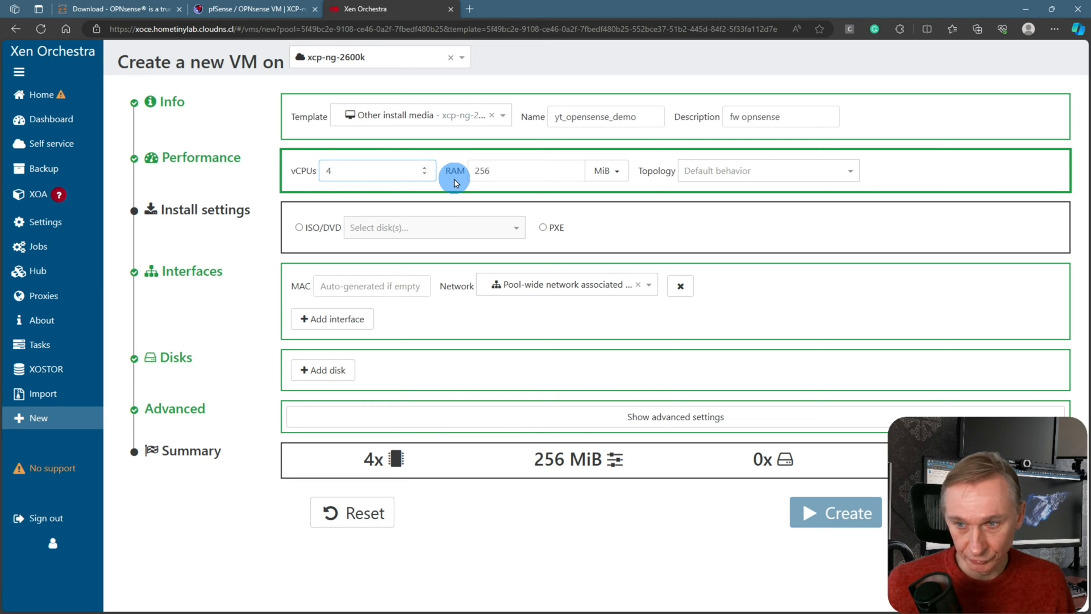
{"action": "left_click", "coordinate": [601, 177]}
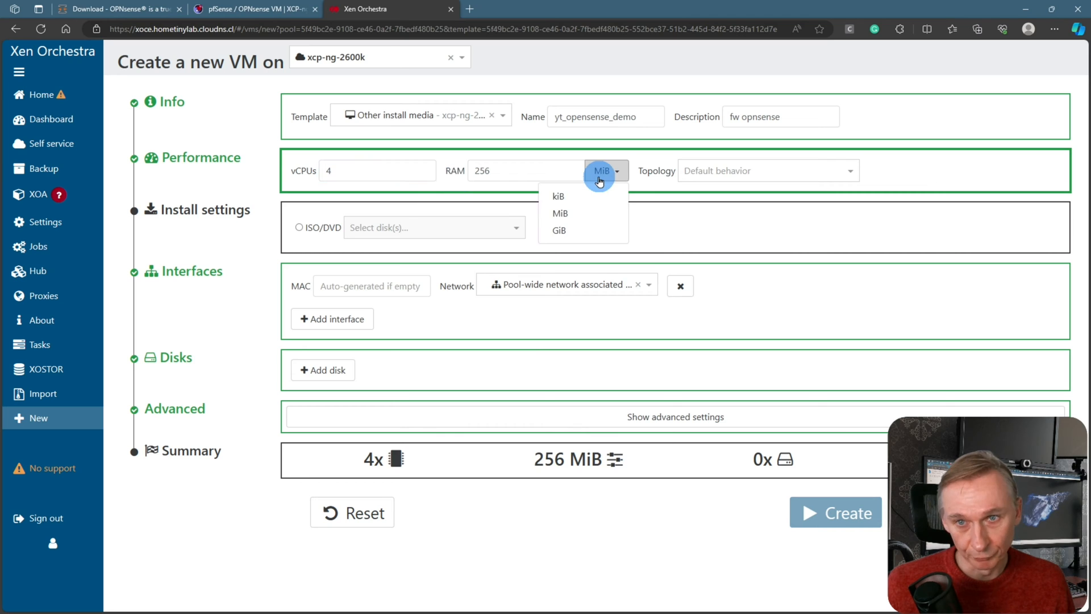
{"action": "left_click", "coordinate": [577, 228]}
{"action": "double_click", "coordinate": [509, 171]}
{"action": "type", "text": "2"}
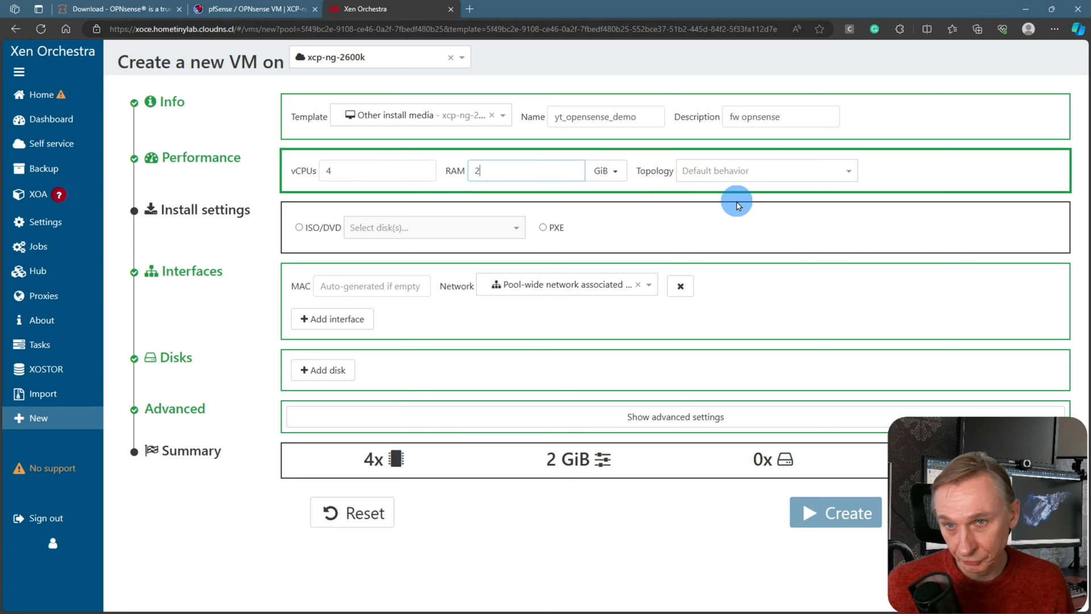
Set OPNsense-23.7-dvd-amd64.iso as the VM's install media
{"action": "left_click", "coordinate": [377, 227]}
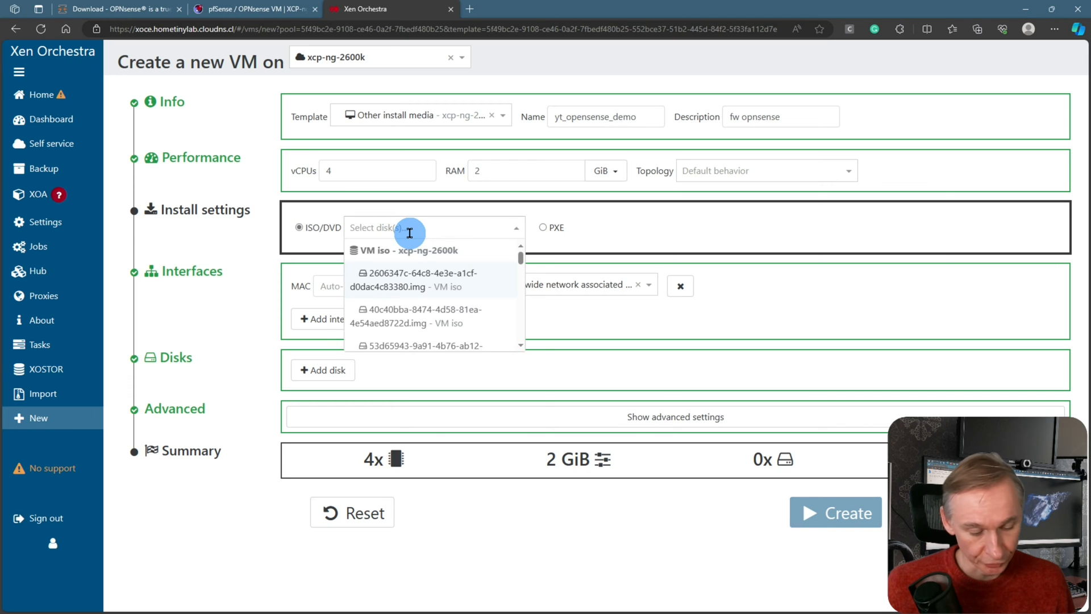
{"action": "type", "text": "open"}
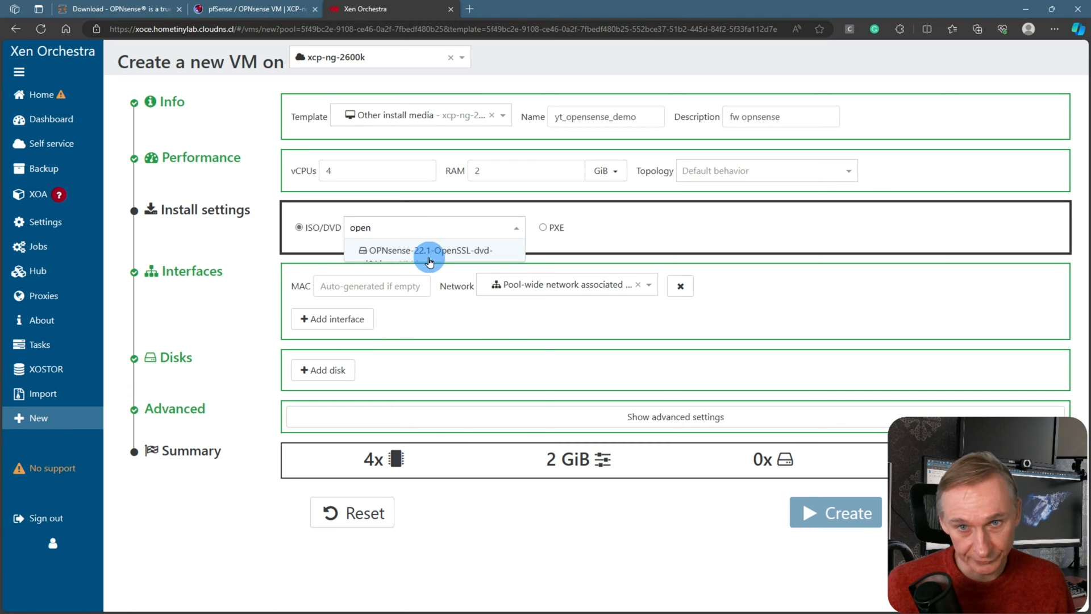
{"action": "left_click", "coordinate": [429, 259]}
{"action": "left_click", "coordinate": [426, 230]}
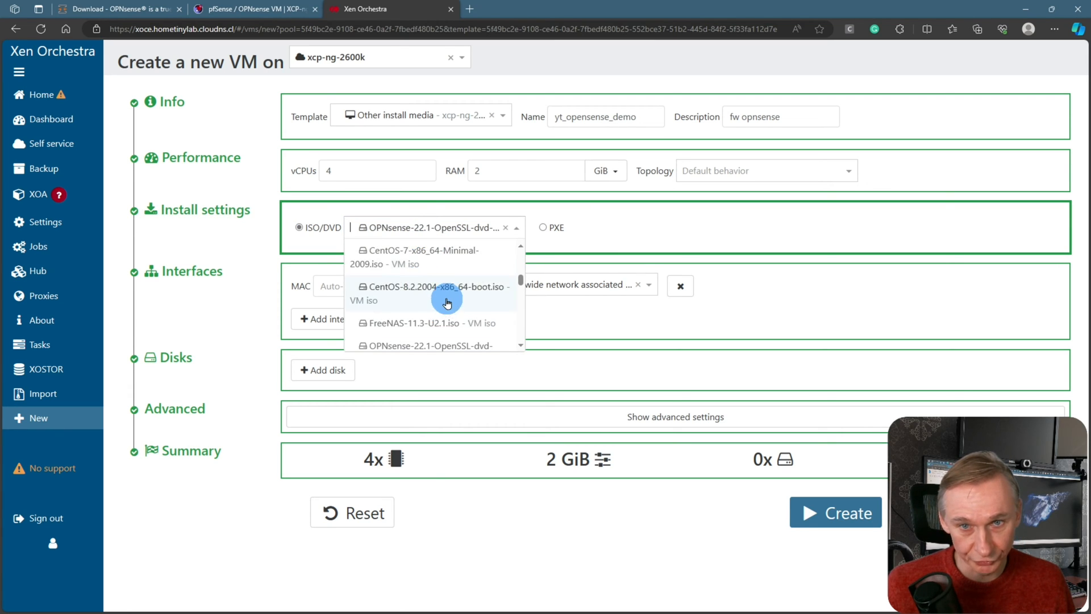
{"action": "scroll", "coordinate": [447, 303], "scroll_direction": "down", "scroll_amount": 2}
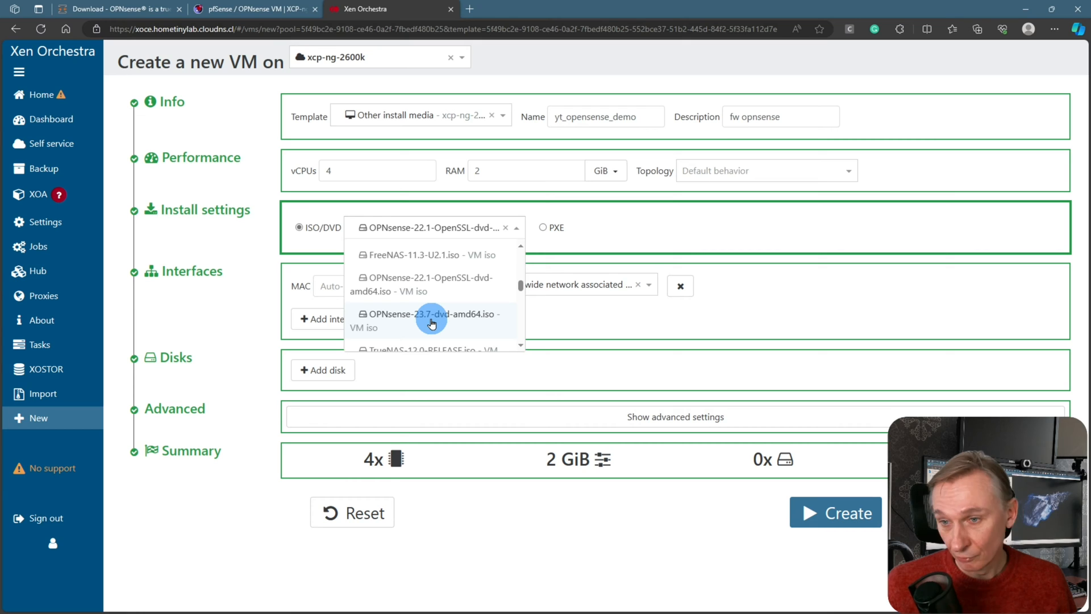
{"action": "left_click", "coordinate": [431, 323]}
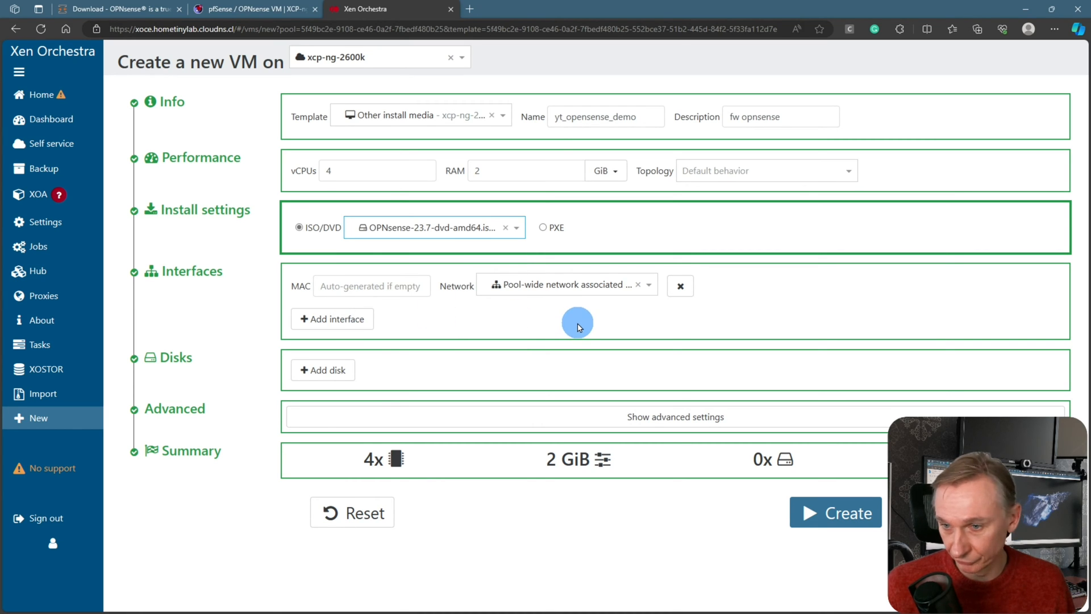
Connect the VM's interface to the pool-wide eth1 network and add a disk
{"action": "left_click", "coordinate": [577, 293]}
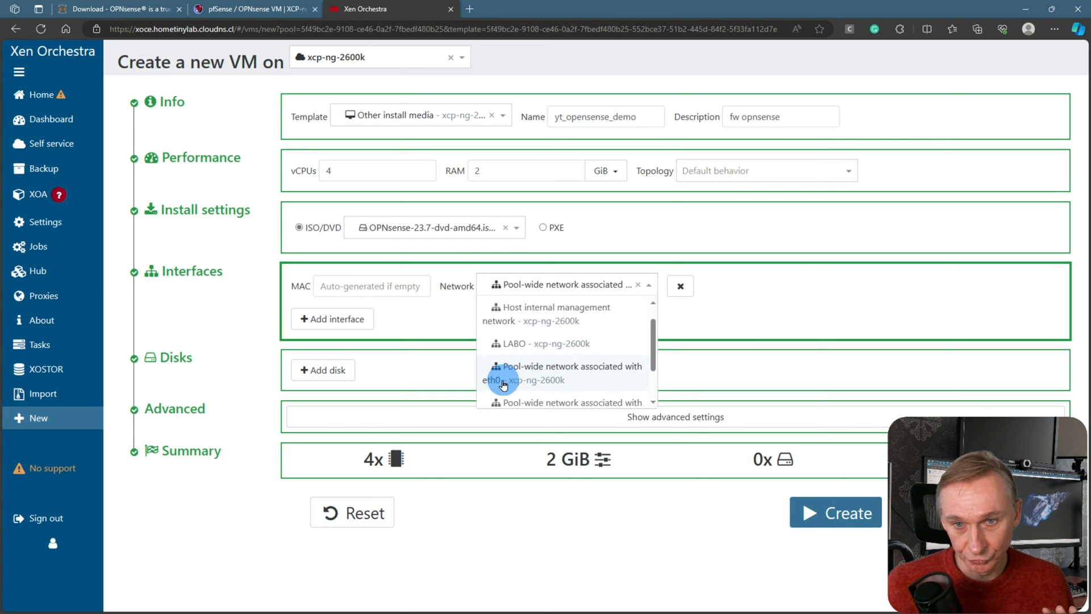
{"action": "scroll", "coordinate": [554, 361], "scroll_direction": "down", "scroll_amount": 1}
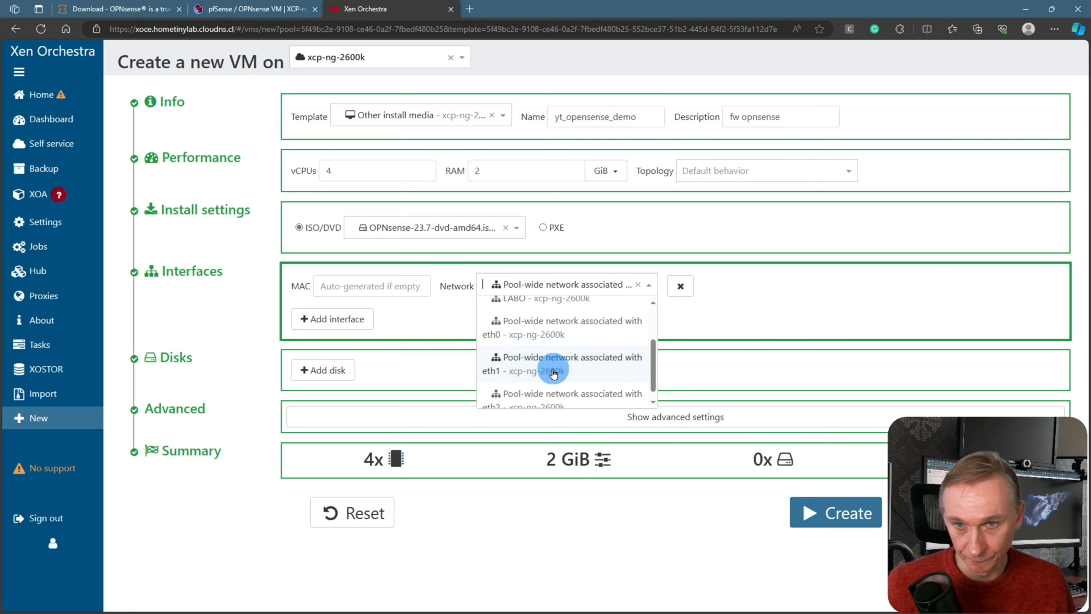
{"action": "left_click", "coordinate": [554, 373]}
{"action": "left_click", "coordinate": [323, 370]}
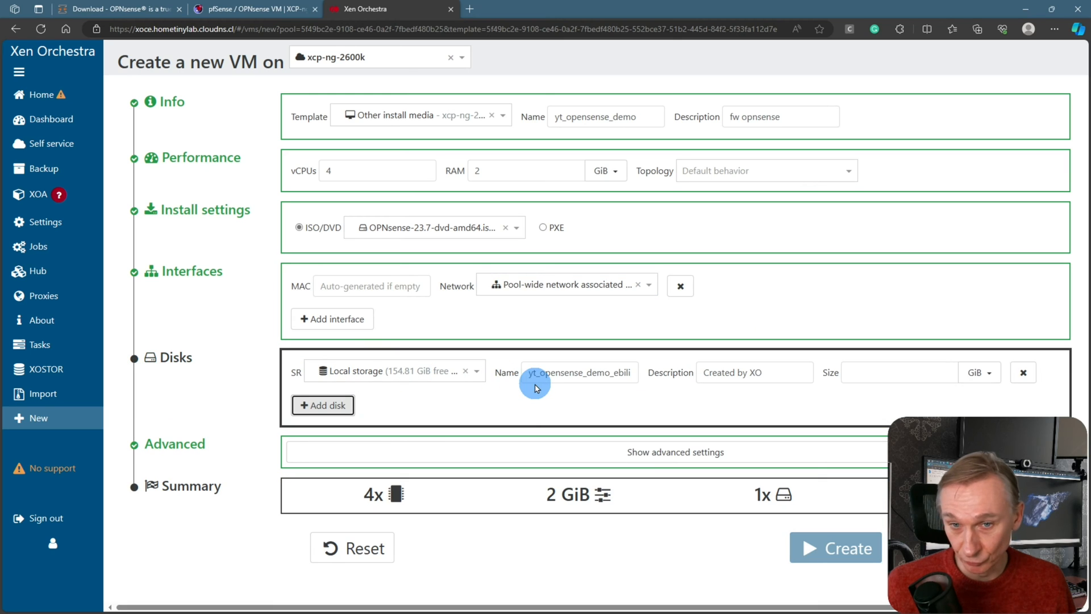
Place a 100 GiB disk on the nfs10G storage and create the VM
{"action": "left_click", "coordinate": [413, 373]}
{"action": "scroll", "coordinate": [420, 419], "scroll_direction": "up", "scroll_amount": 1}
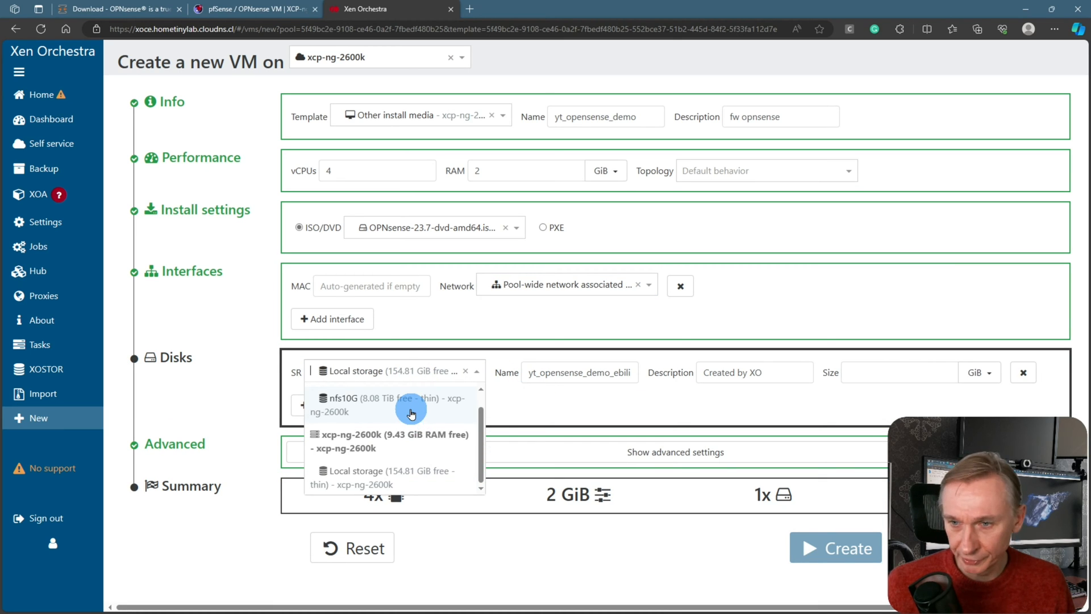
{"action": "left_click", "coordinate": [373, 408]}
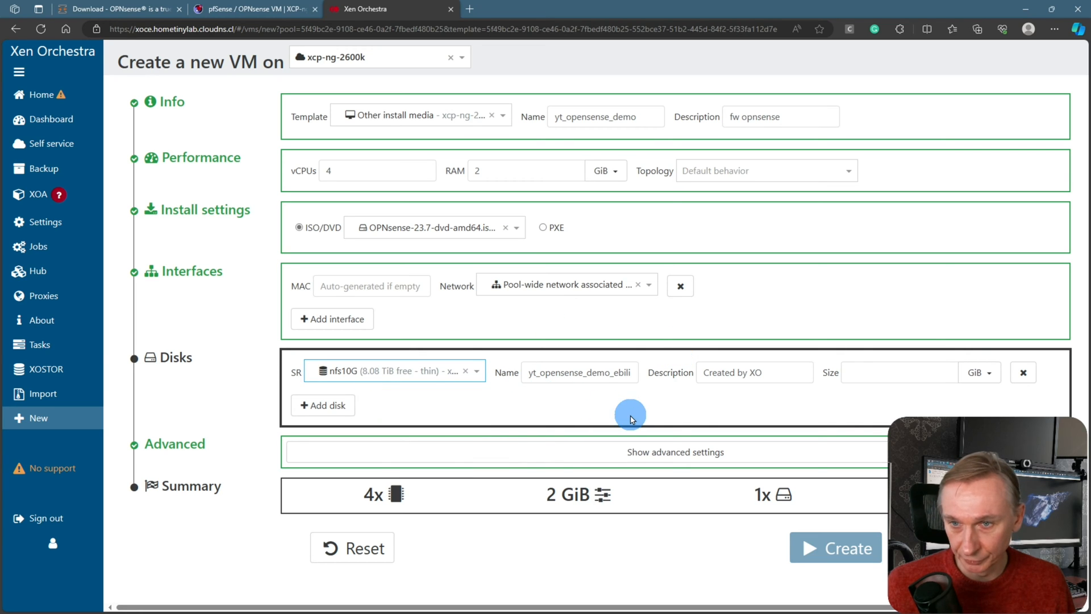
{"action": "left_click", "coordinate": [912, 366]}
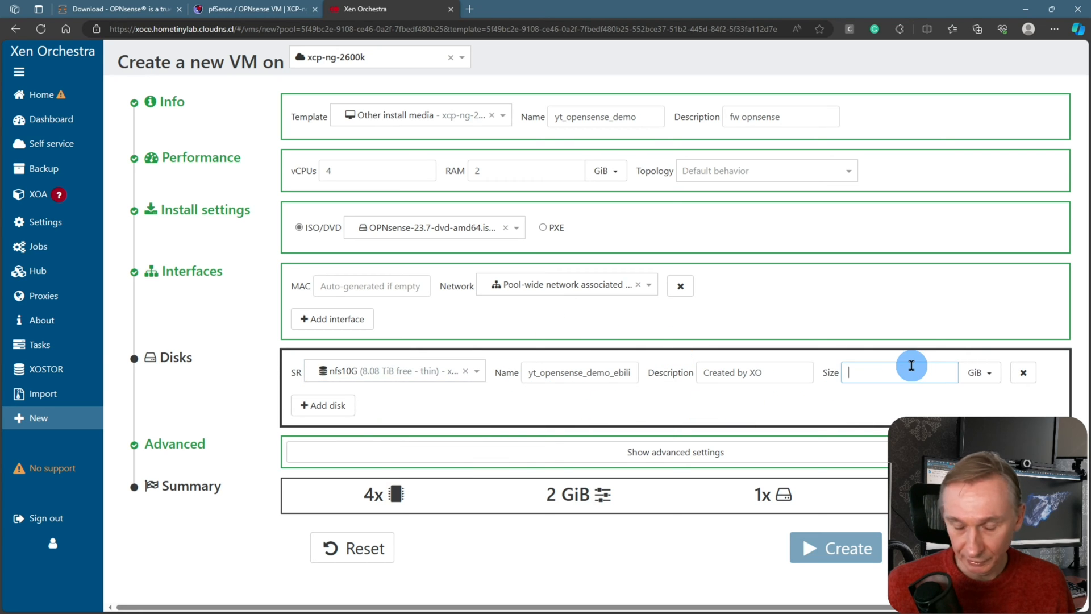
{"action": "type", "text": "100"}
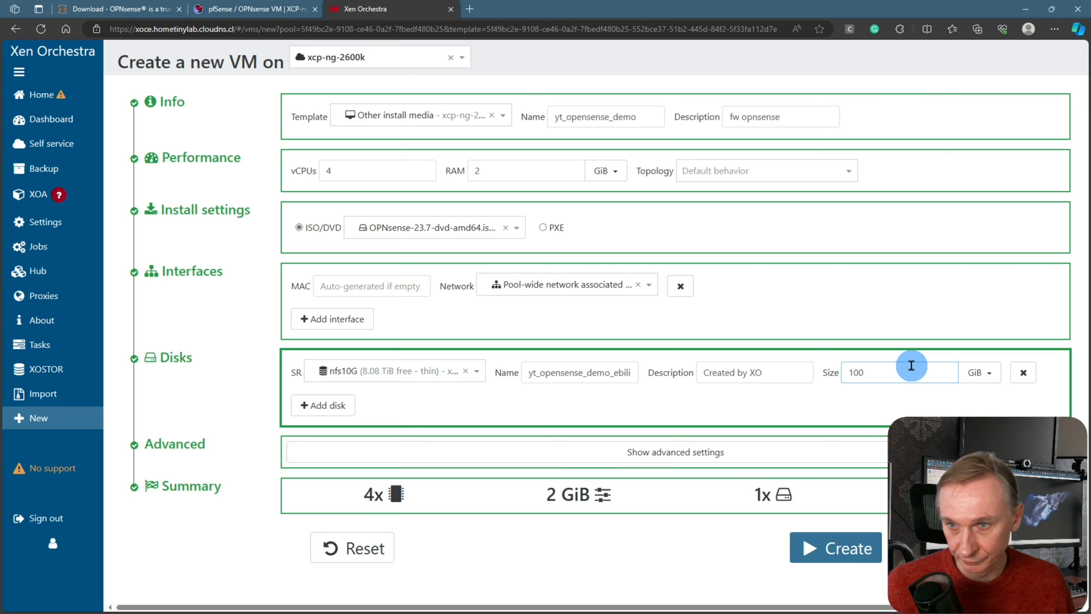
{"action": "left_click", "coordinate": [840, 395]}
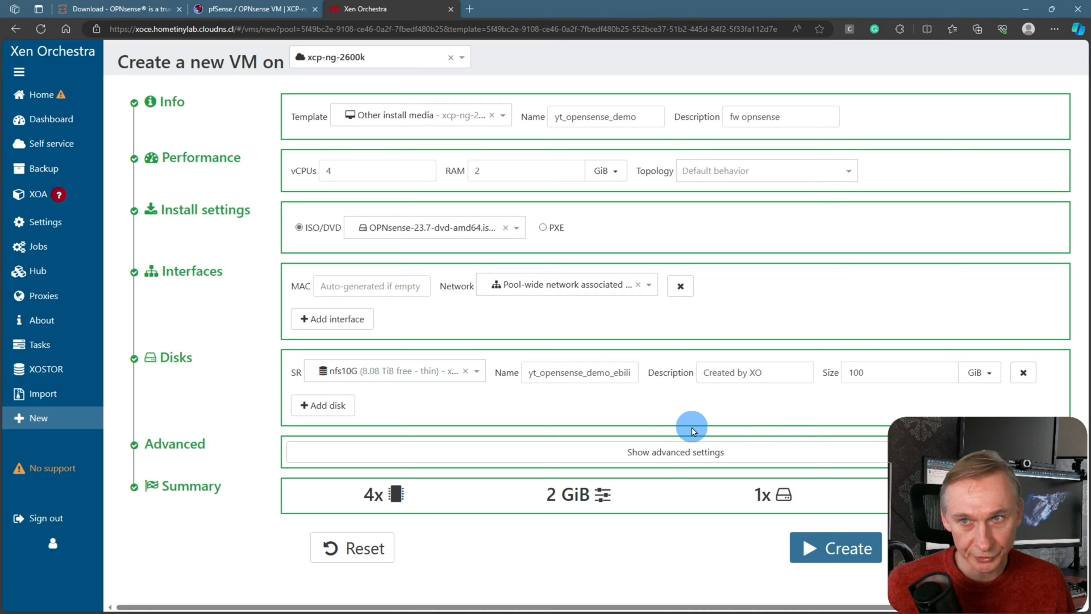
{"action": "left_click", "coordinate": [837, 548]}
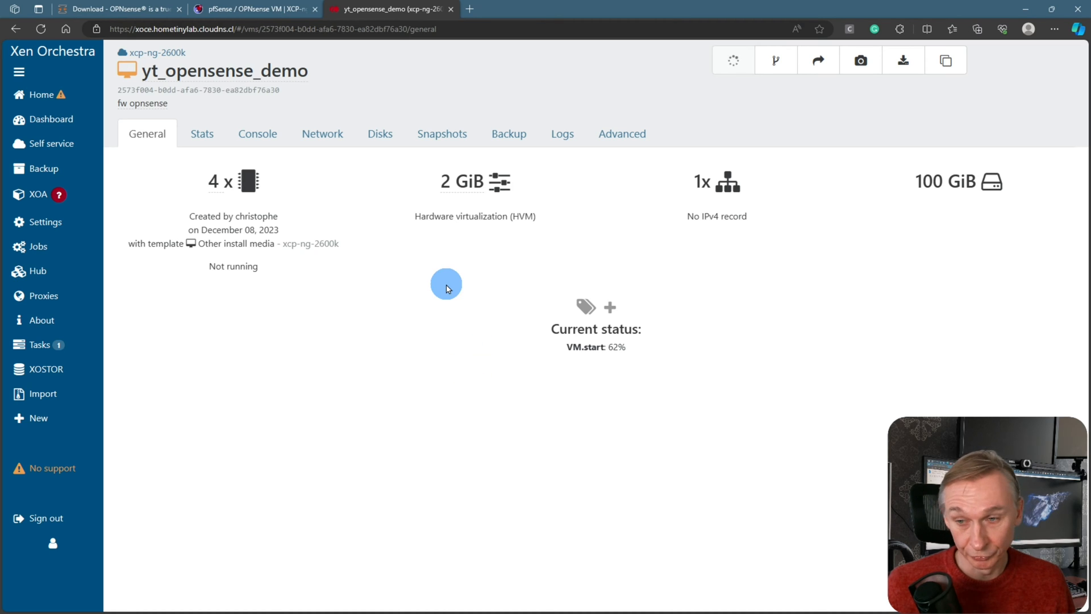
Show the VM's console and scale it up to watch OPNsense boot
{"action": "left_click", "coordinate": [264, 145]}
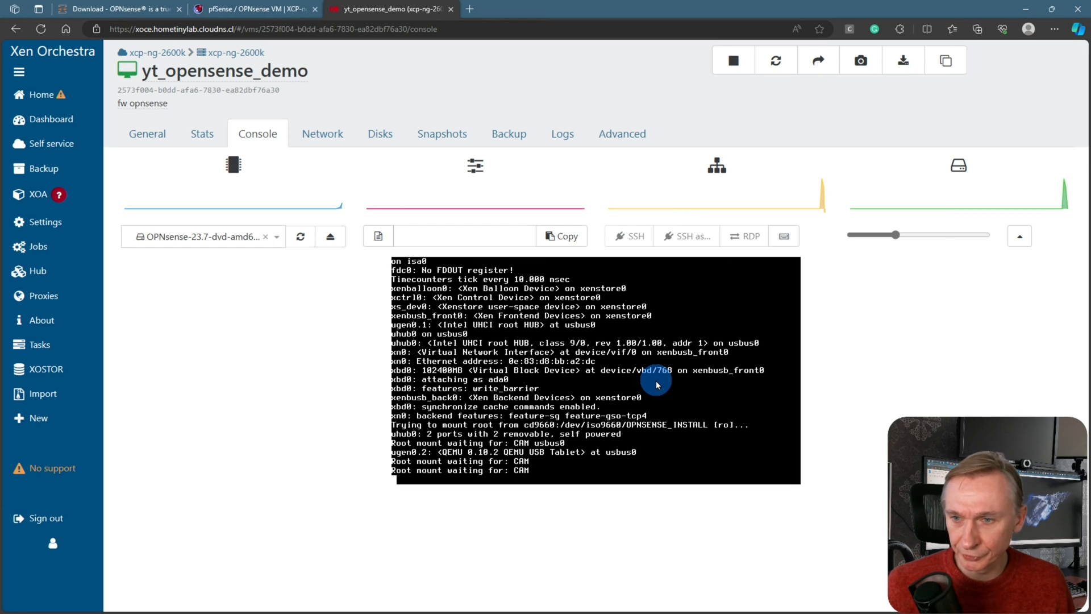
{"action": "left_click", "coordinate": [1019, 236]}
{"action": "left_click_drag", "start_coordinate": [895, 59], "coordinate": [937, 59]}
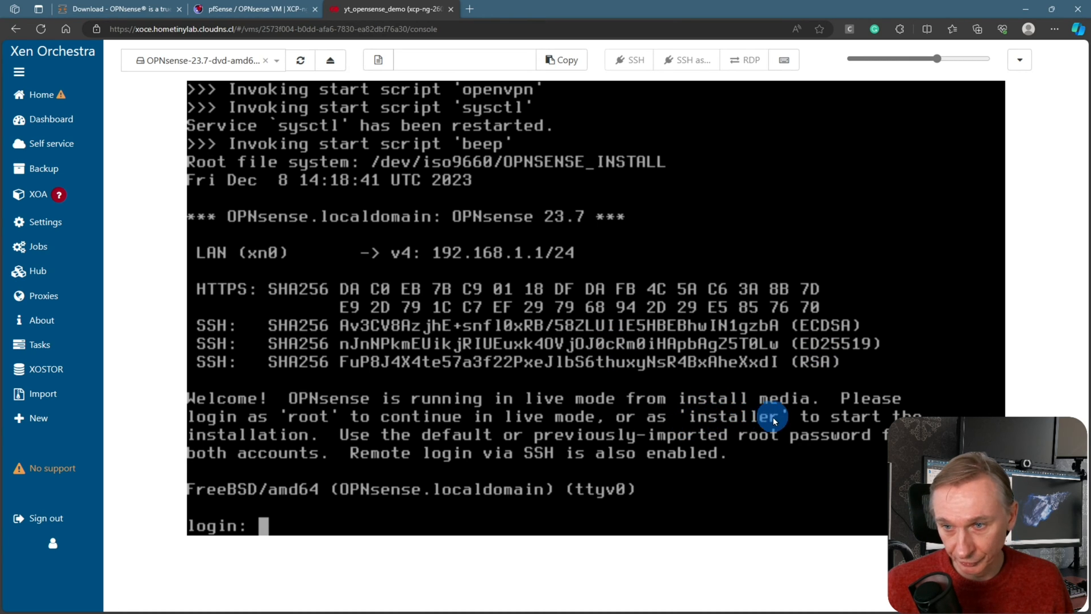
Log in as installer and continue with the Belgian keymap
{"action": "type", "text": "installer"}
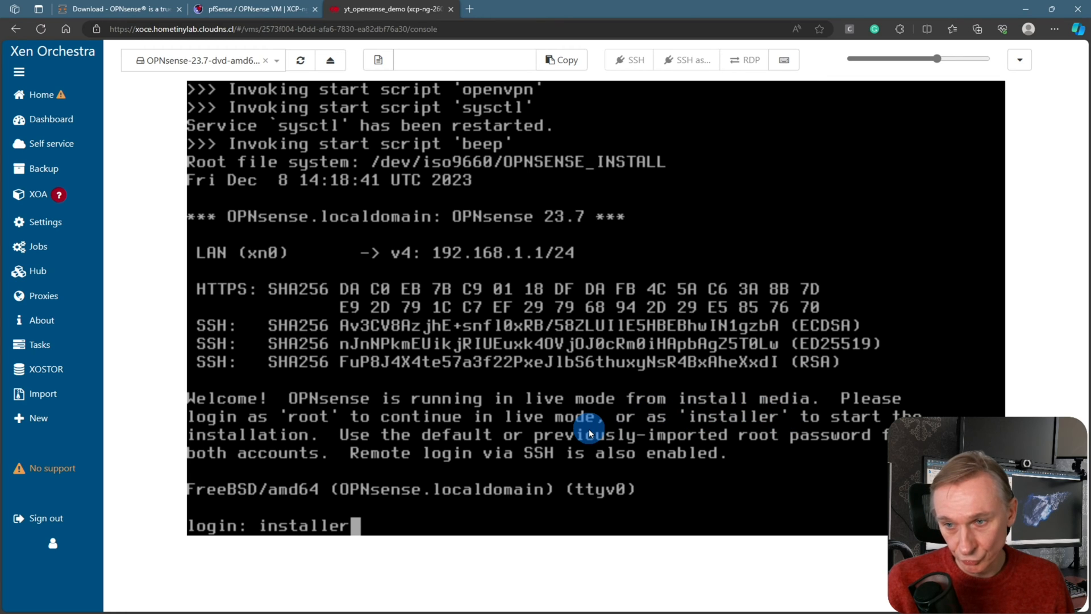
{"action": "key", "text": "Return"}
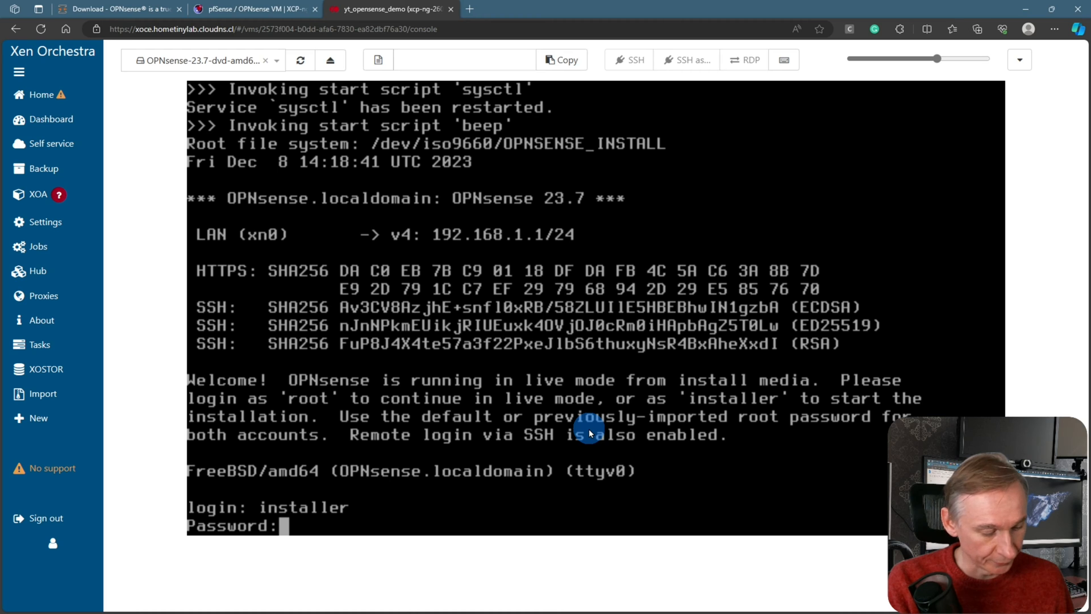
{"action": "type", "text": "opnsense"}
{"action": "key", "text": "Return"}
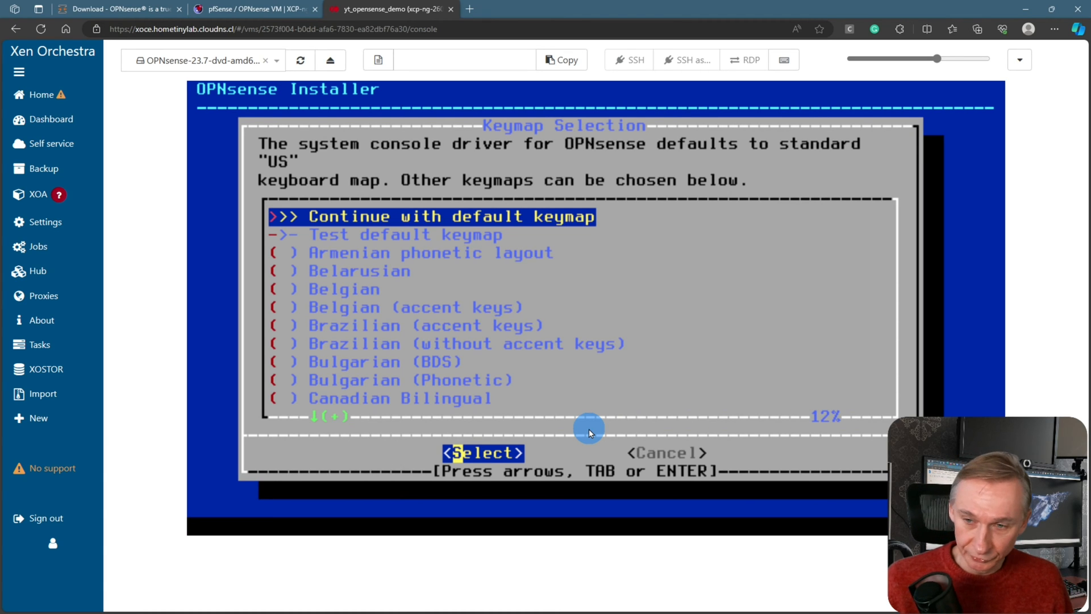
{"action": "key", "text": "Down"}
{"action": "key", "text": "Down"}
{"action": "key", "text": "Down"}
{"action": "key", "text": "Down"}
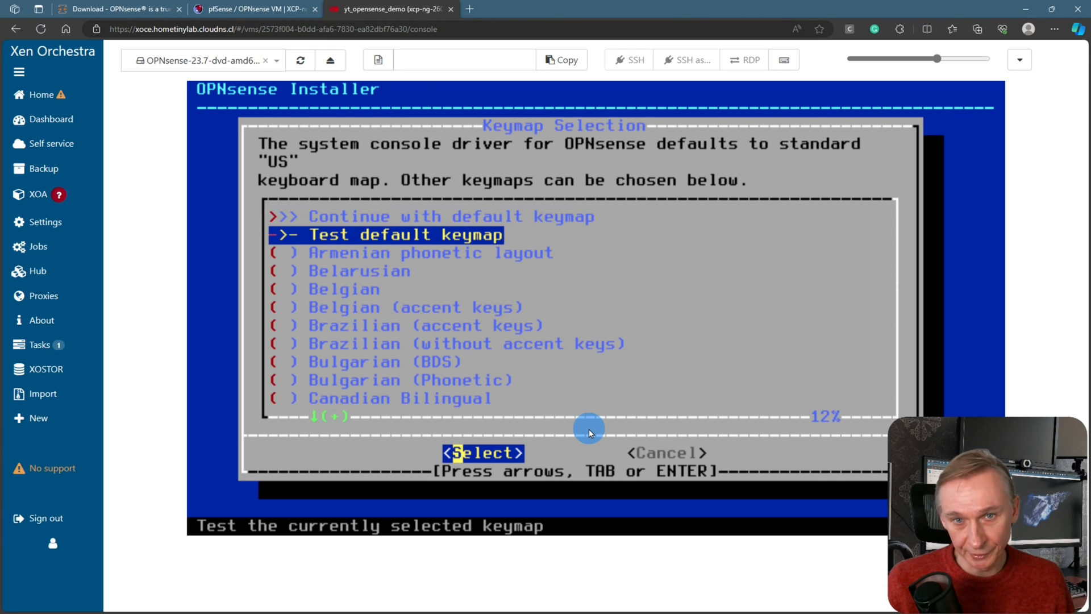
{"action": "key", "text": "Return"}
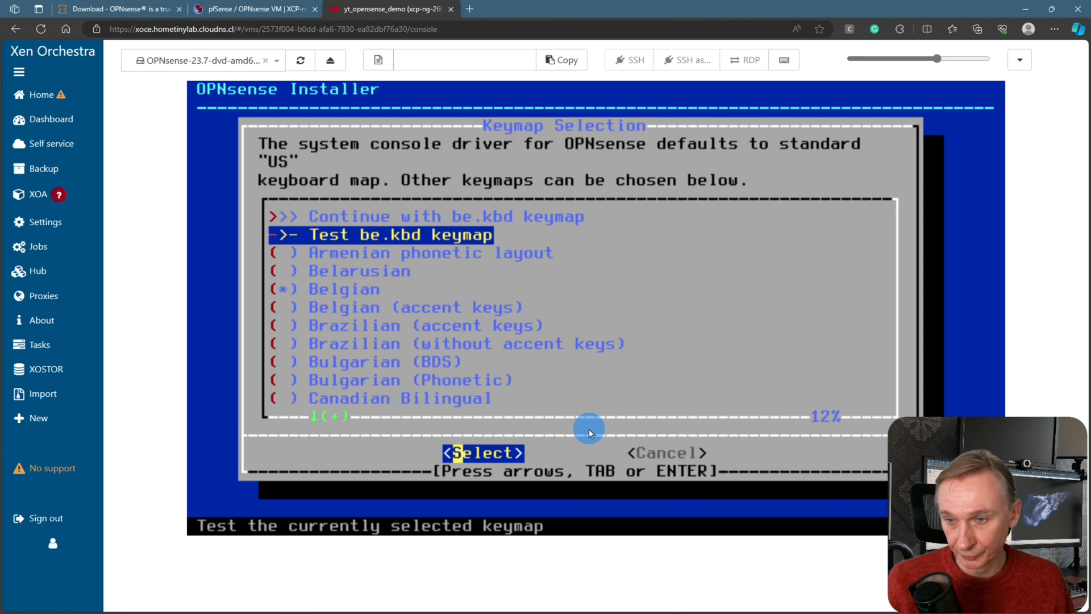
{"action": "key", "text": "Up"}
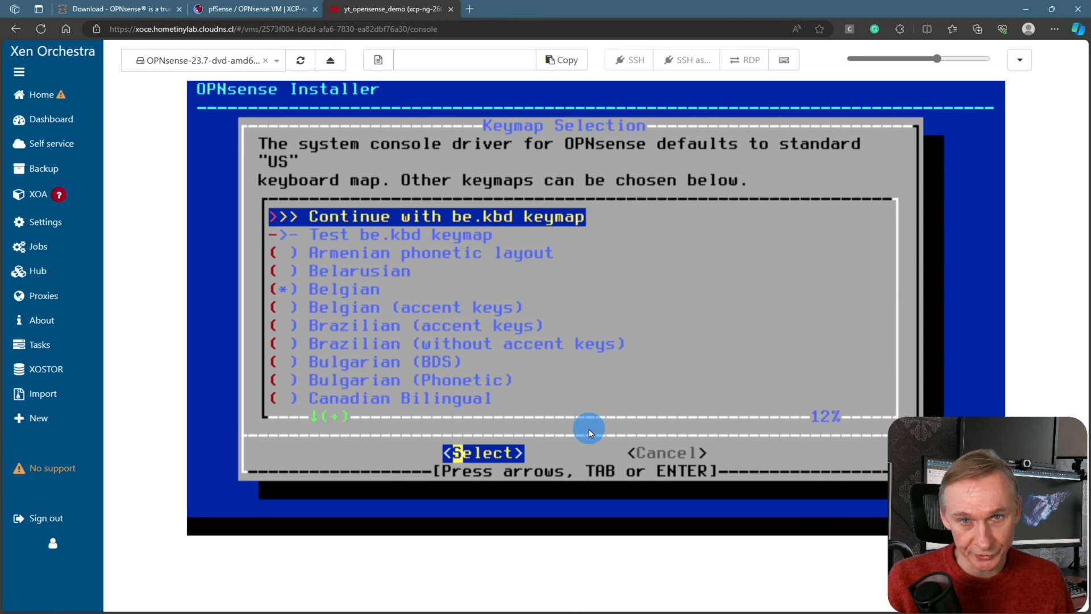
{"action": "key", "text": "Return"}
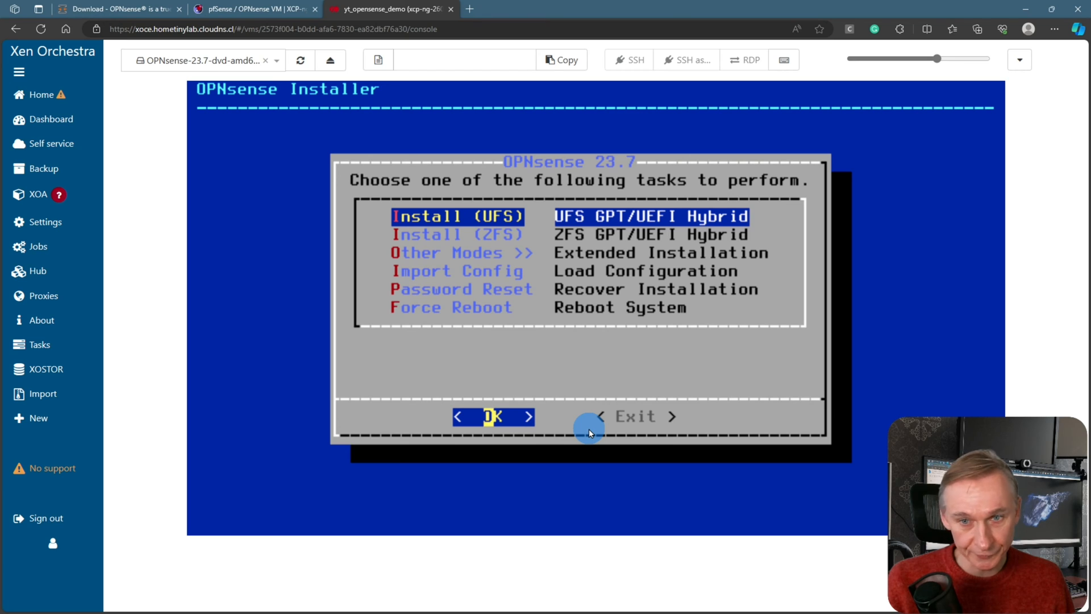
Choose a UFS install on disk ada0 with 8GB swap and confirm erasing the disk
{"action": "key", "text": "Return"}
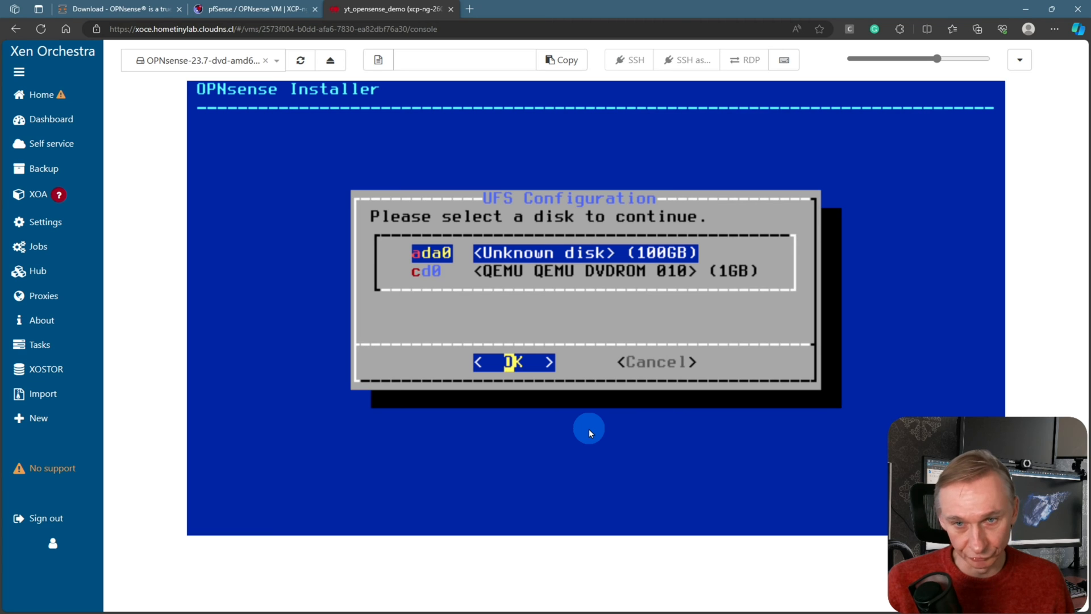
{"action": "key", "text": "Return"}
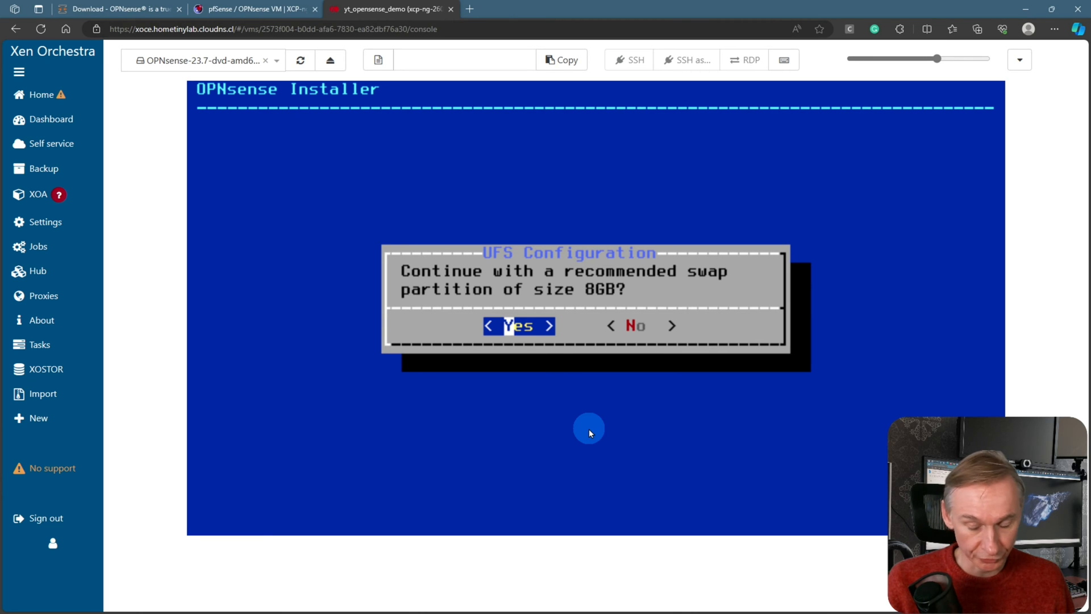
{"action": "key", "text": "Return"}
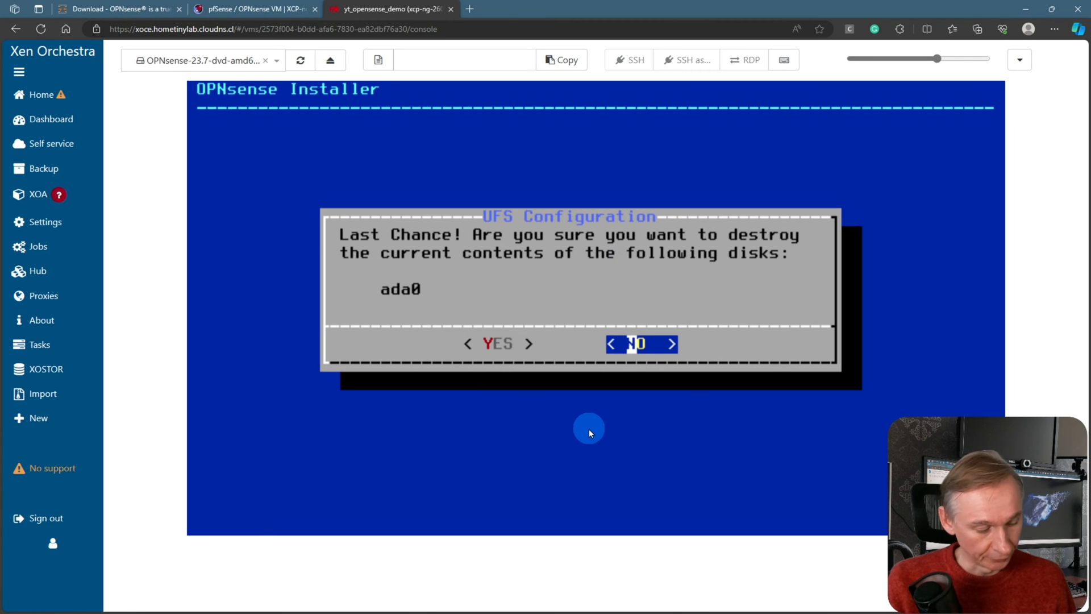
{"action": "key", "text": "Left"}
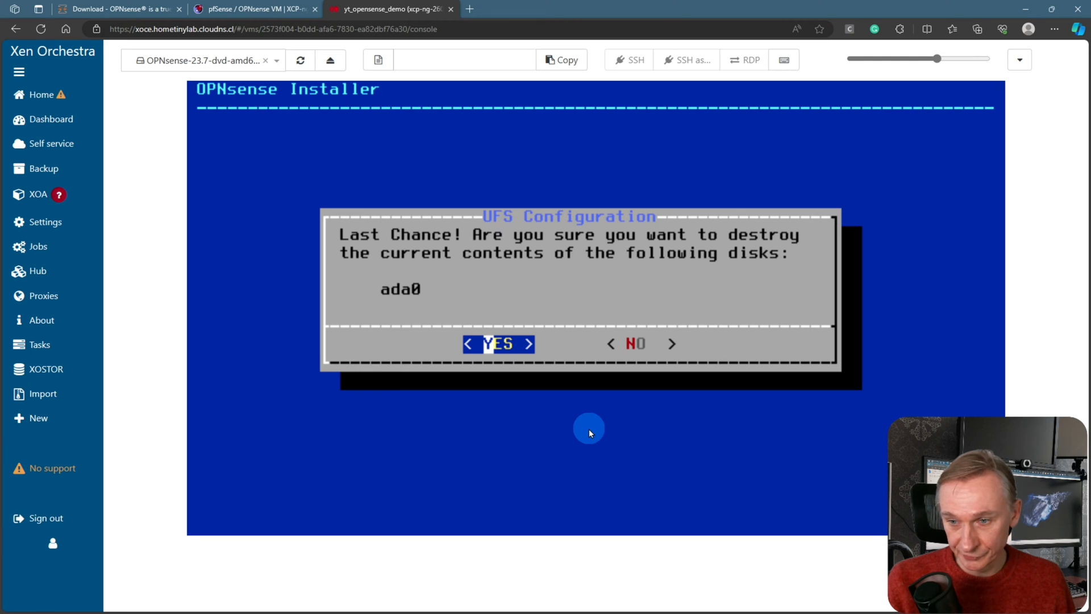
{"action": "key", "text": "Return"}
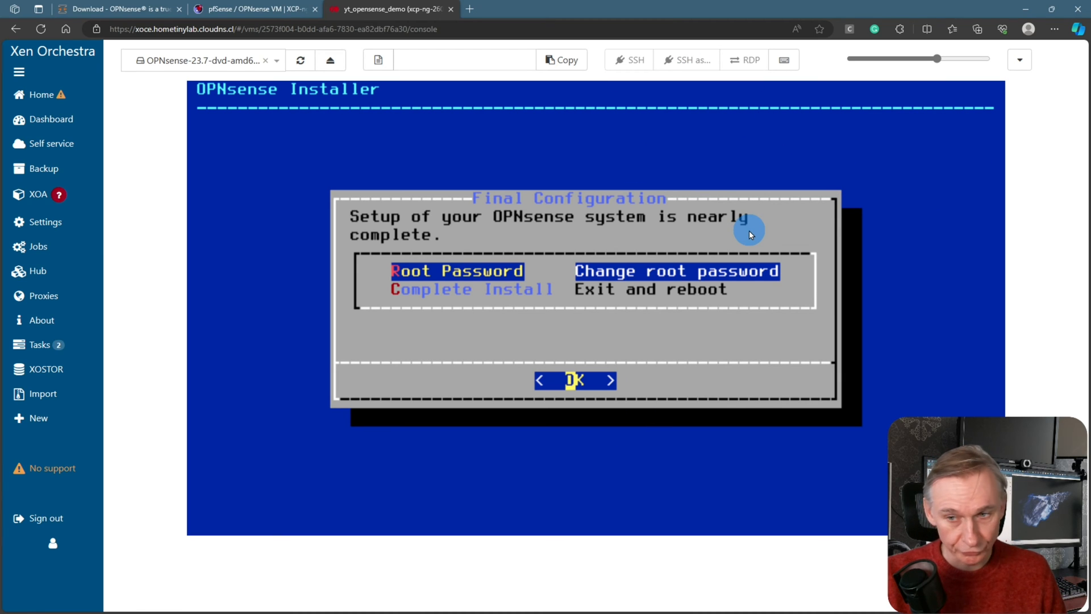
Set and confirm the root password, then complete the install to reboot
{"action": "key", "text": "Return"}
{"action": "type", "text": "**************"}
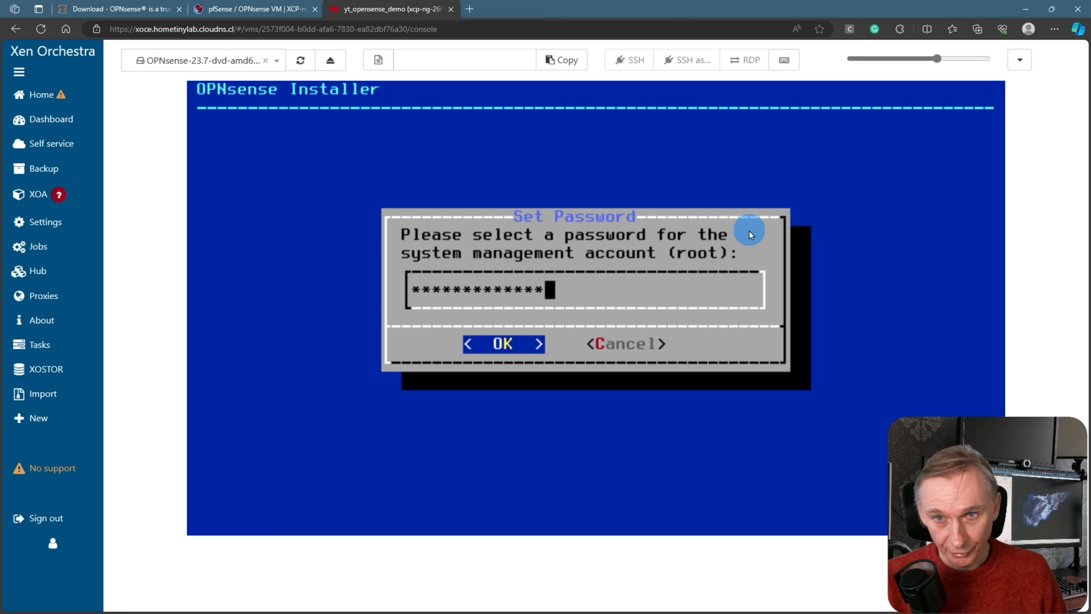
{"action": "key", "text": "Return"}
{"action": "type", "text": "**********"}
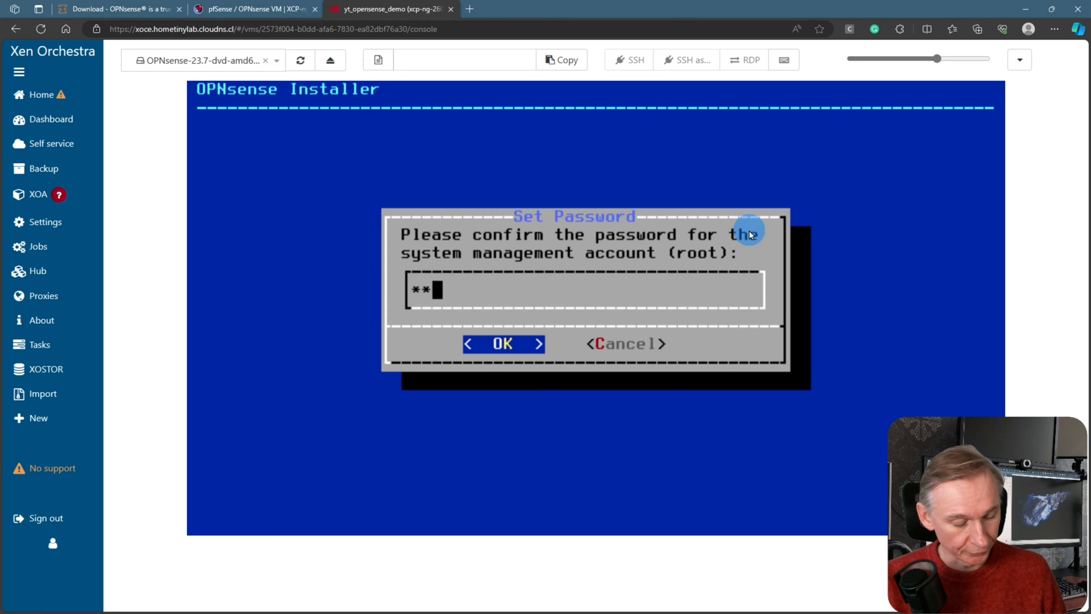
{"action": "type", "text": "****"}
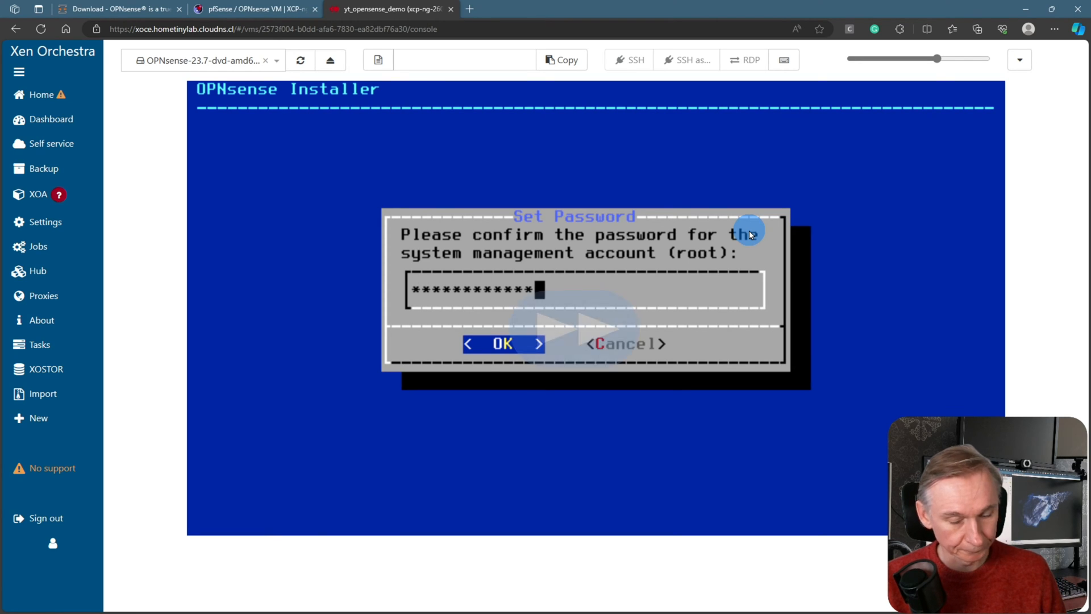
{"action": "key", "text": "Return"}
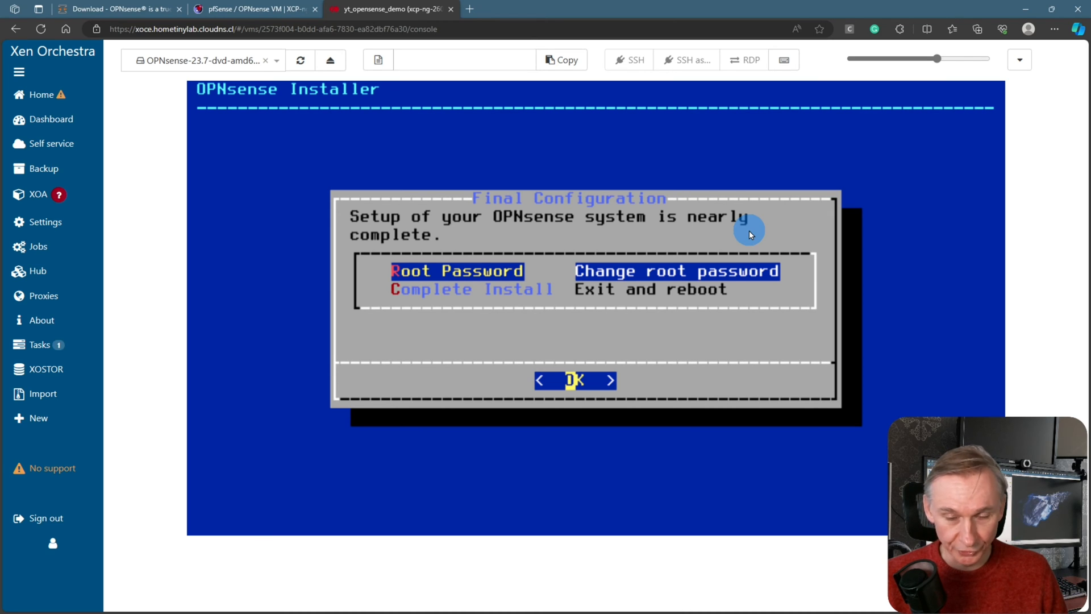
{"action": "key", "text": "Down"}
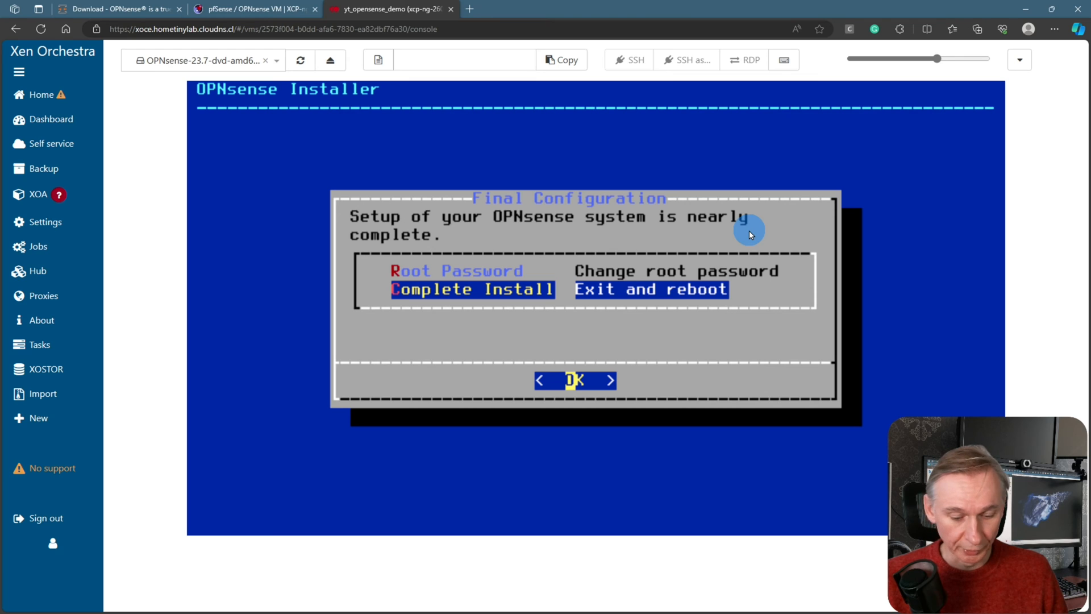
{"action": "key", "text": "Return"}
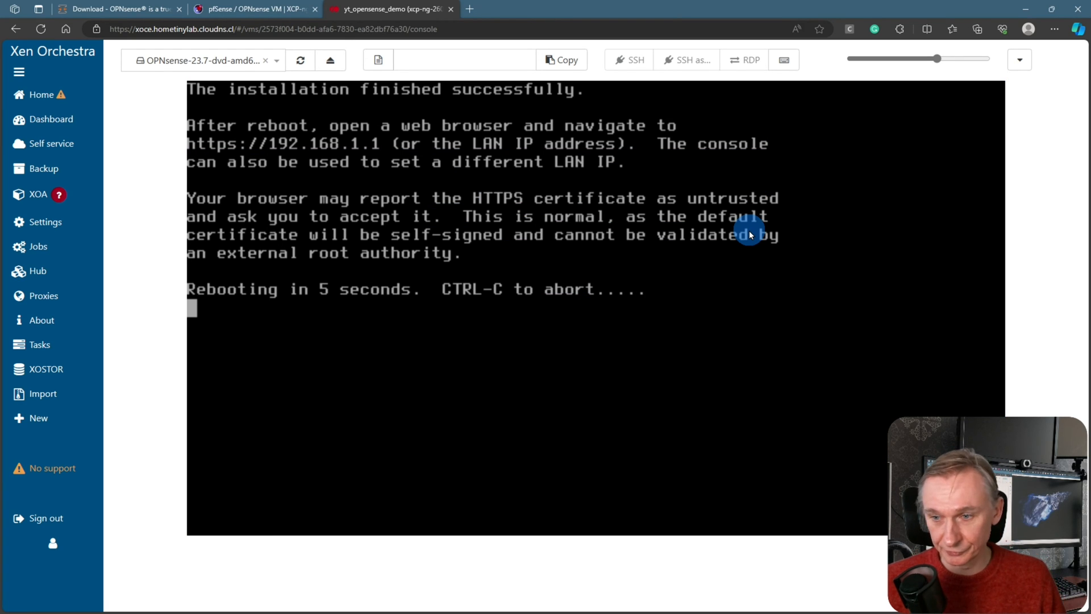
Eject the OPNsense installer ISO from the VM and enlarge the console
{"action": "left_click", "coordinate": [1019, 59]}
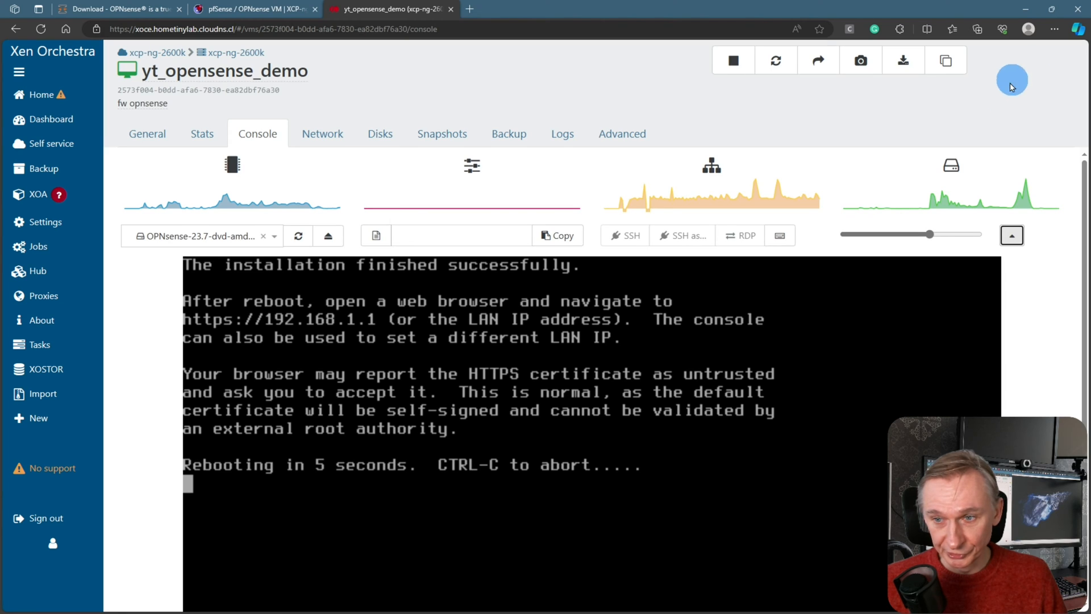
{"action": "left_click", "coordinate": [329, 236]}
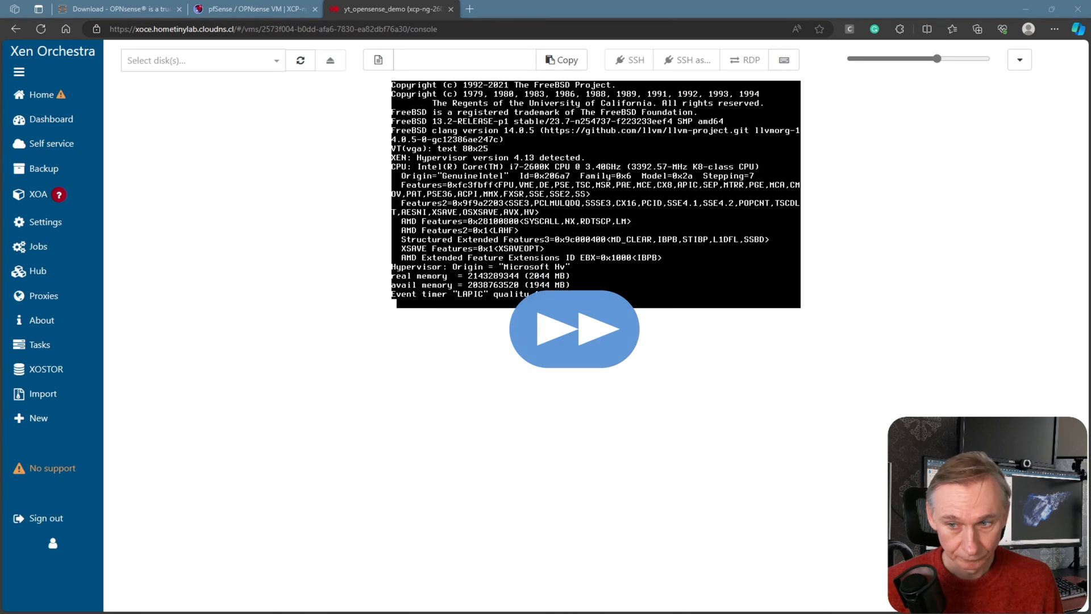
{"action": "left_click_drag", "start_coordinate": [937, 58], "coordinate": [945, 59]}
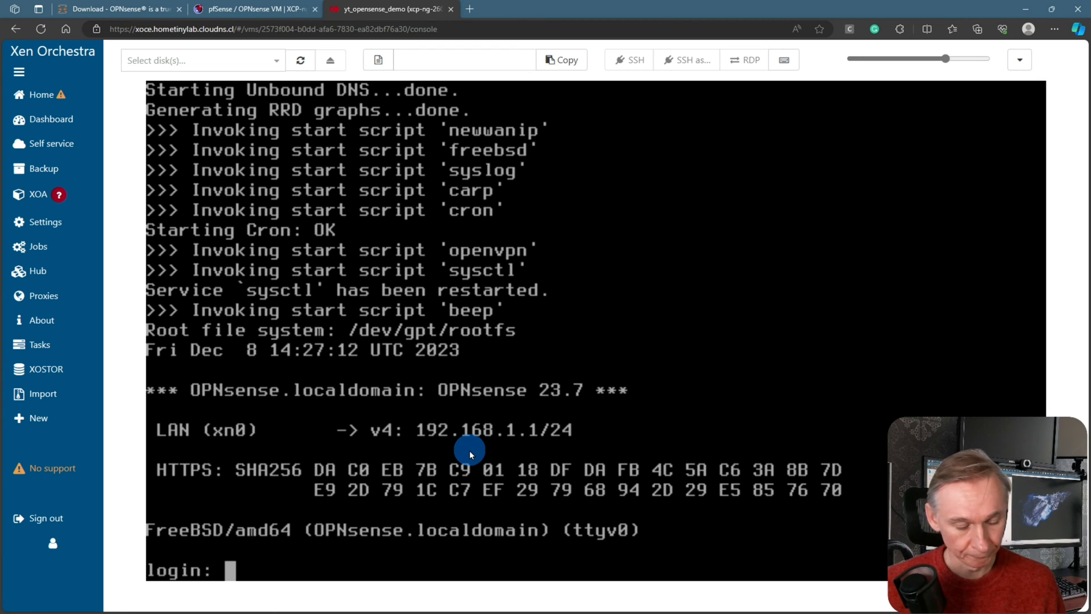
Log in to the OPNsense console as root
{"action": "type", "text": "root"}
{"action": "key", "text": "Return"}
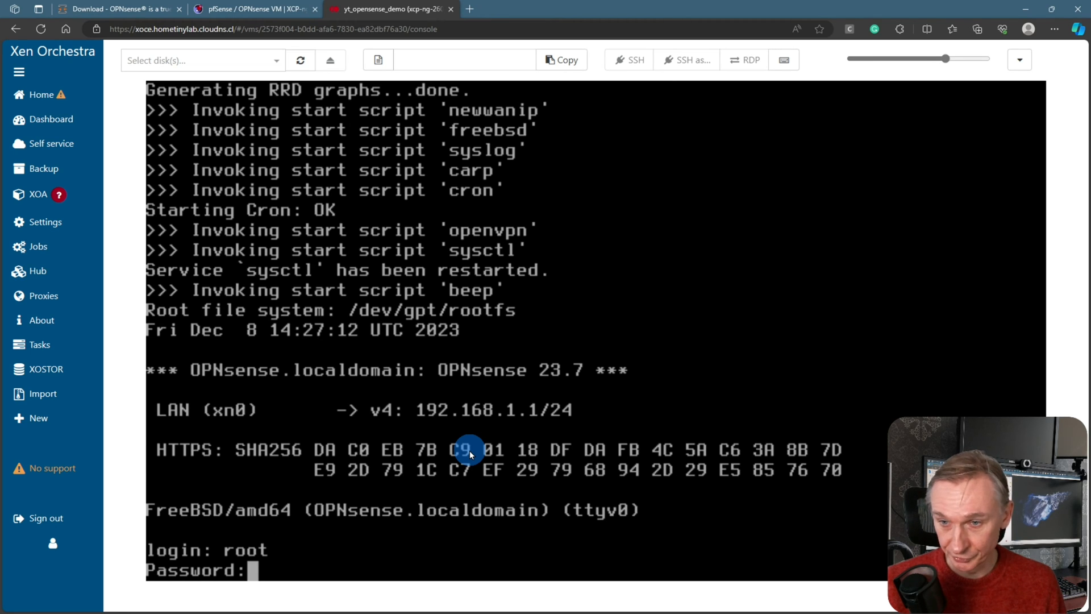
{"action": "key", "text": "Return"}
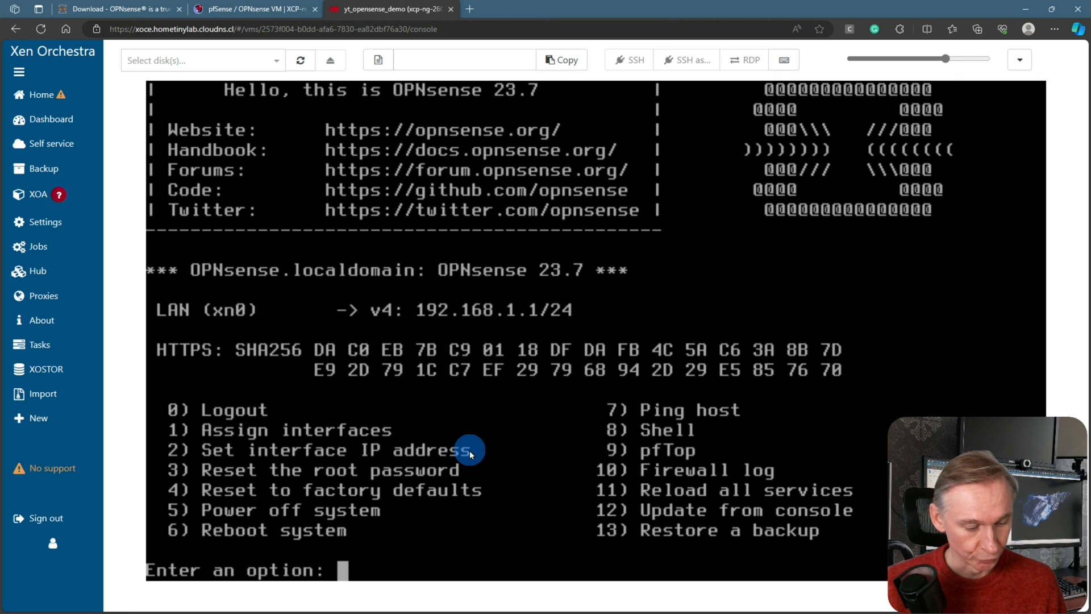
Use option 2 to set LAN IPv4 via DHCP, no IPv6, keeping HTTPS web GUI defaults
{"action": "type", "text": "2"}
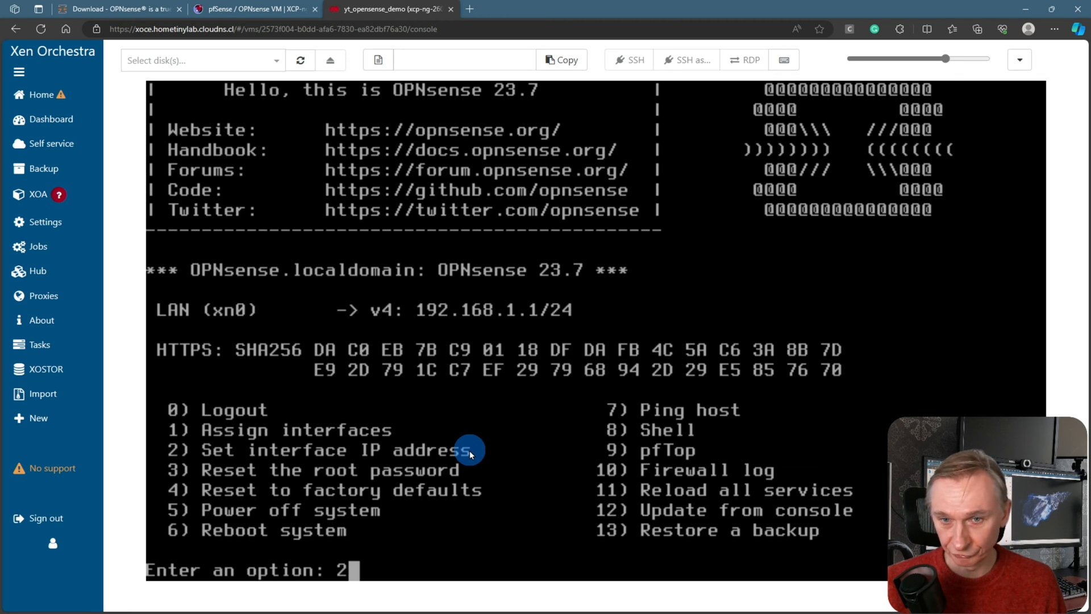
{"action": "key", "text": "Return"}
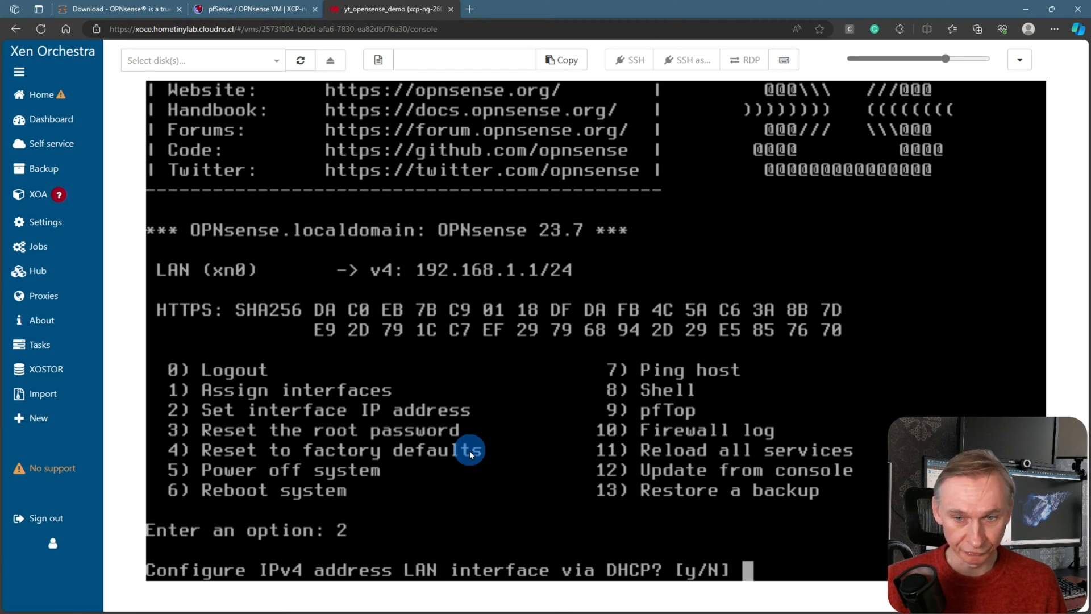
{"action": "type", "text": "y"}
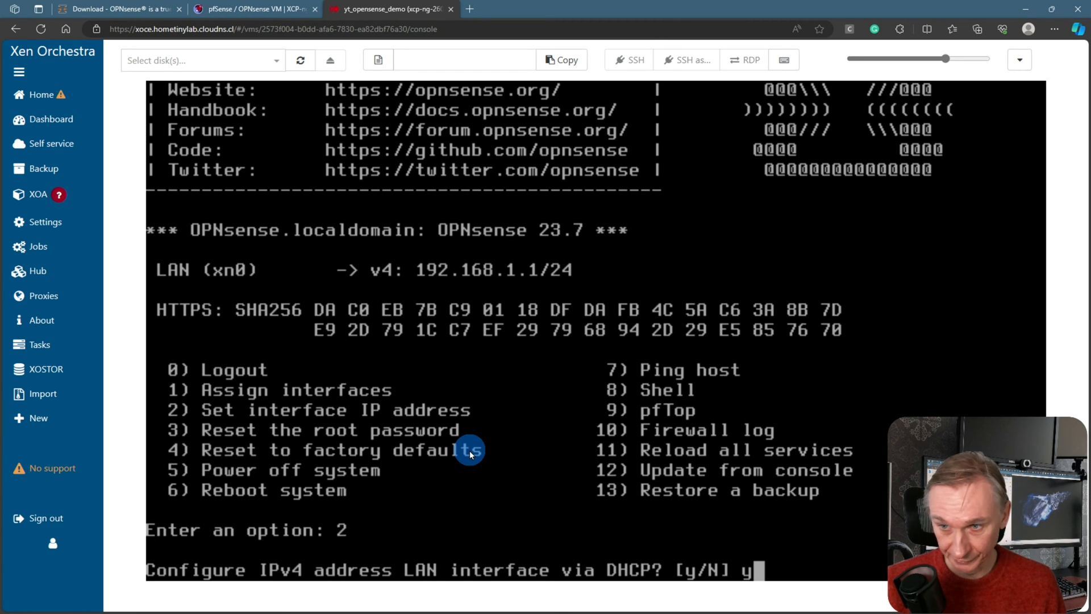
{"action": "key", "text": "Return"}
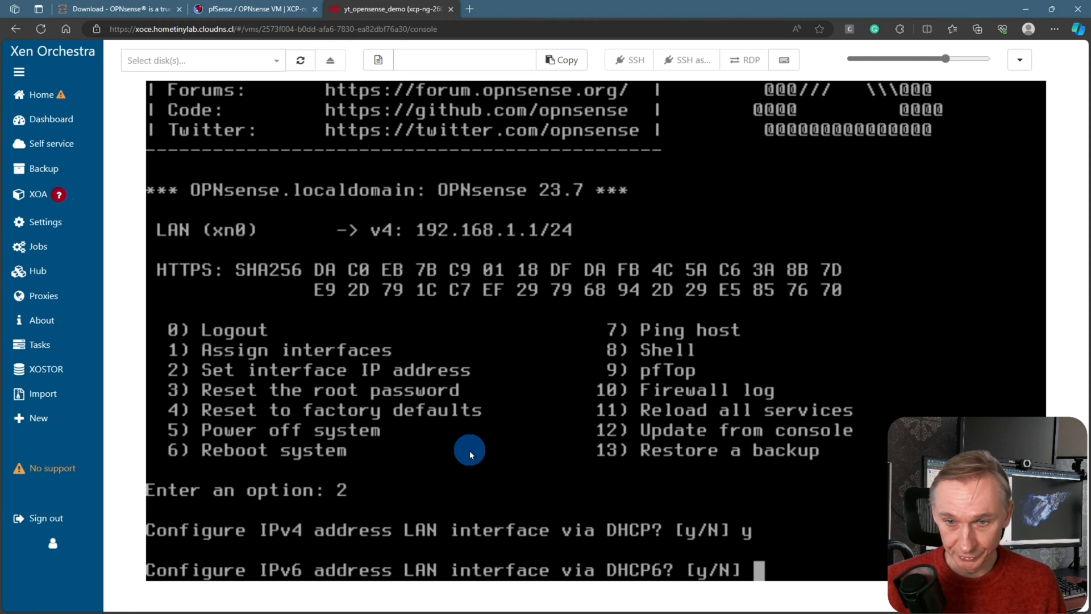
{"action": "key", "text": "Return"}
{"action": "key", "text": "Return"}
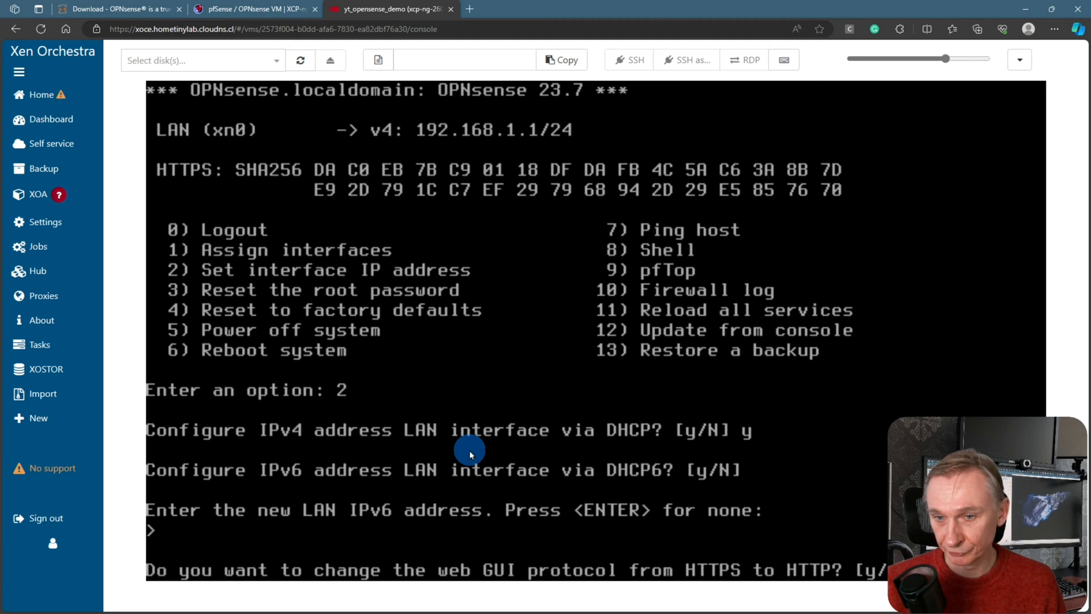
{"action": "key", "text": "Return"}
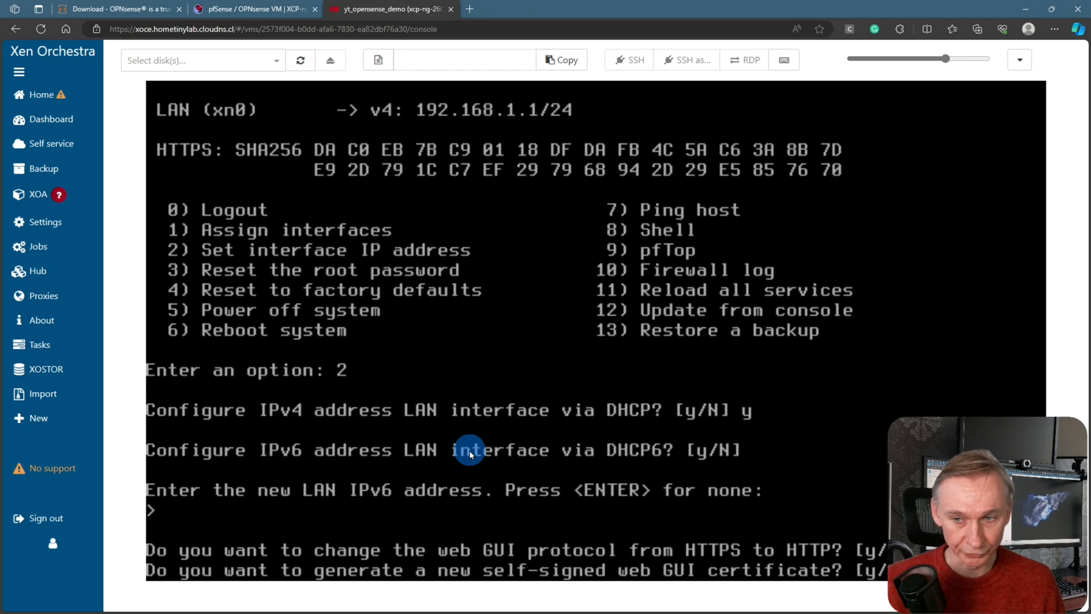
{"action": "key", "text": "Return"}
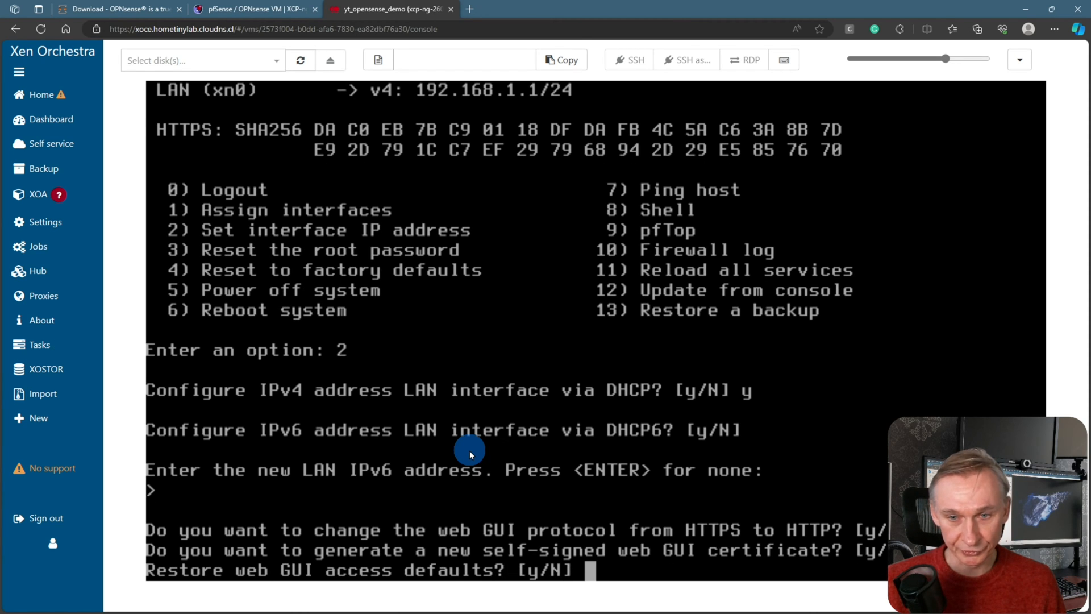
{"action": "key", "text": "Return"}
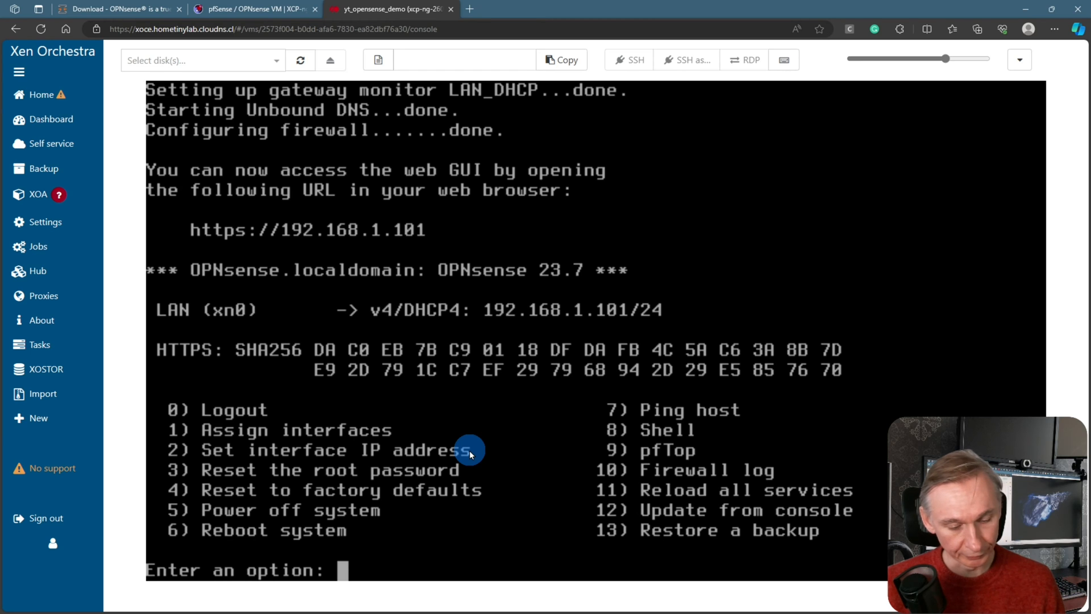
Reboot the OPNsense firewall with console menu option 6, confirming with y
{"action": "type", "text": "6"}
{"action": "key", "text": "Return"}
{"action": "type", "text": "y"}
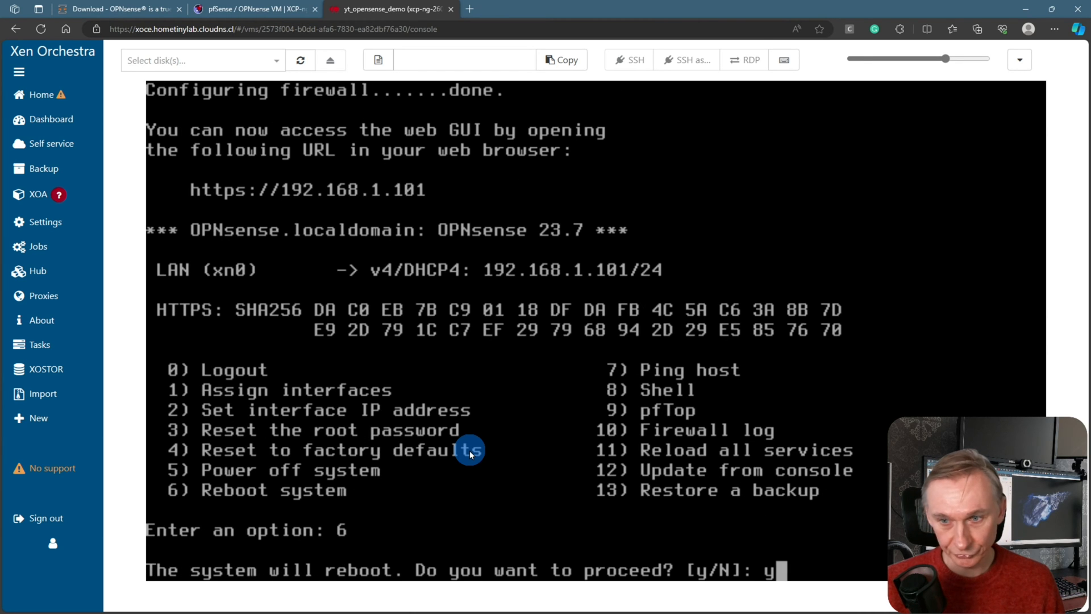
{"action": "key", "text": "Return"}
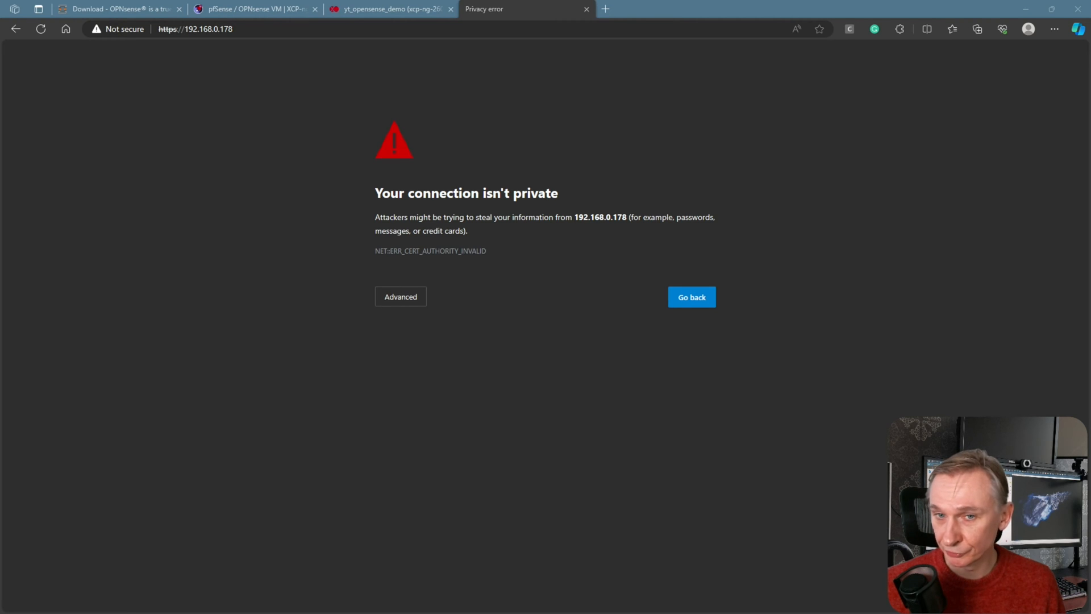
Bypass Edge's certificate warning and continue to 192.168.0.178 (unsafe)
{"action": "left_click", "coordinate": [411, 305]}
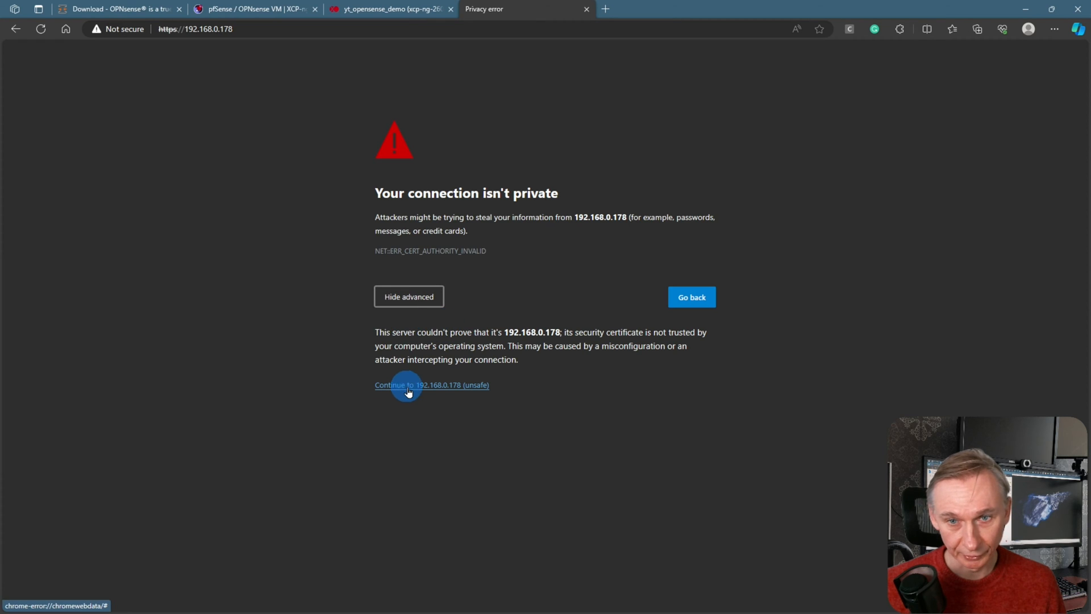
{"action": "left_click", "coordinate": [446, 387]}
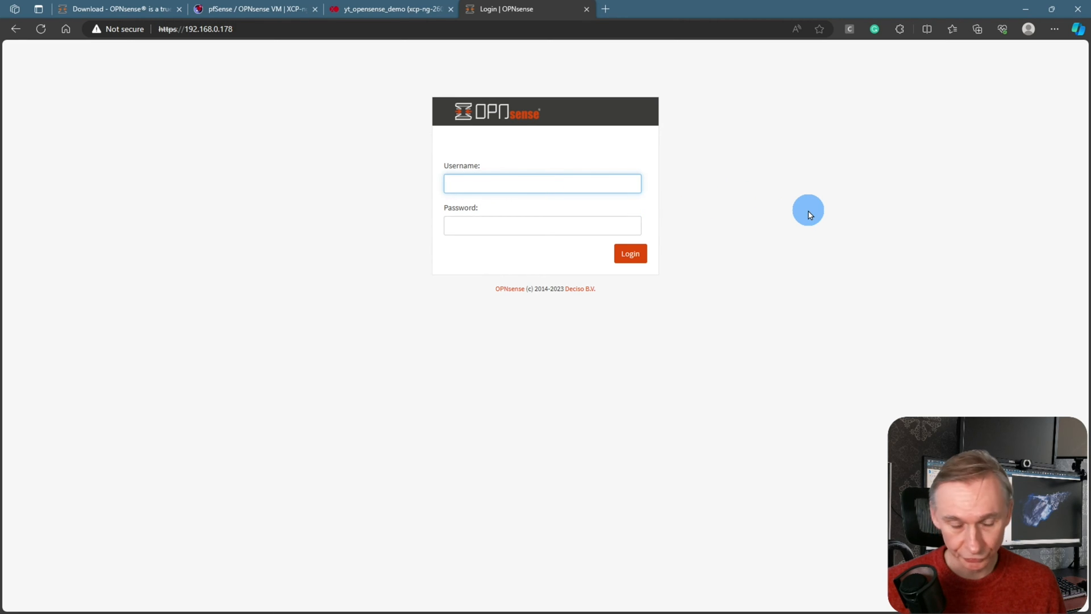
Sign in to the OPNsense web interface as root with the account password
{"action": "type", "text": "root"}
{"action": "key", "text": "Tab"}
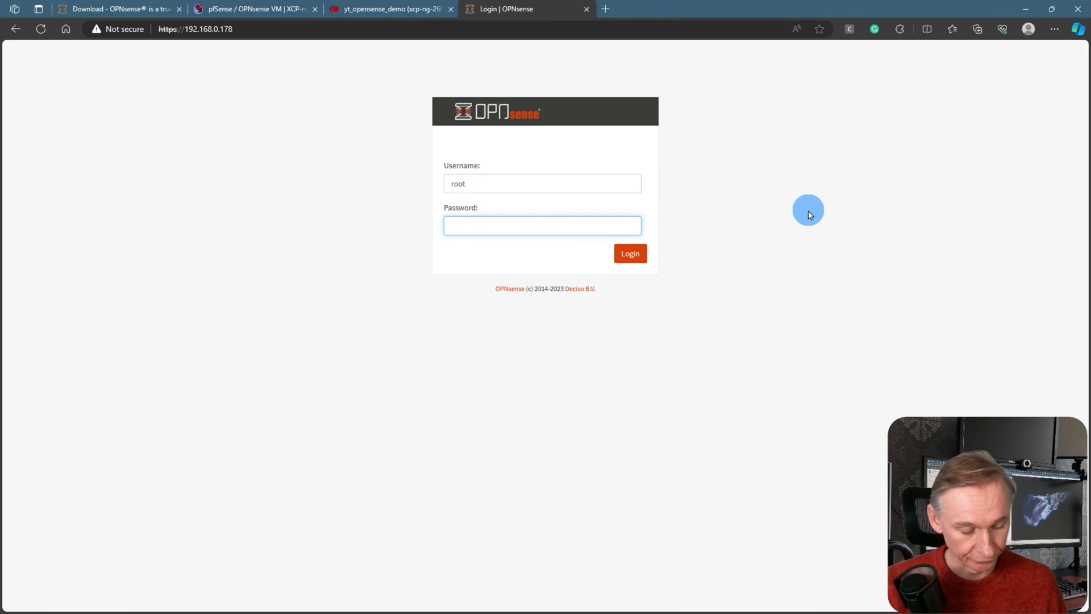
{"action": "key", "text": "Return"}
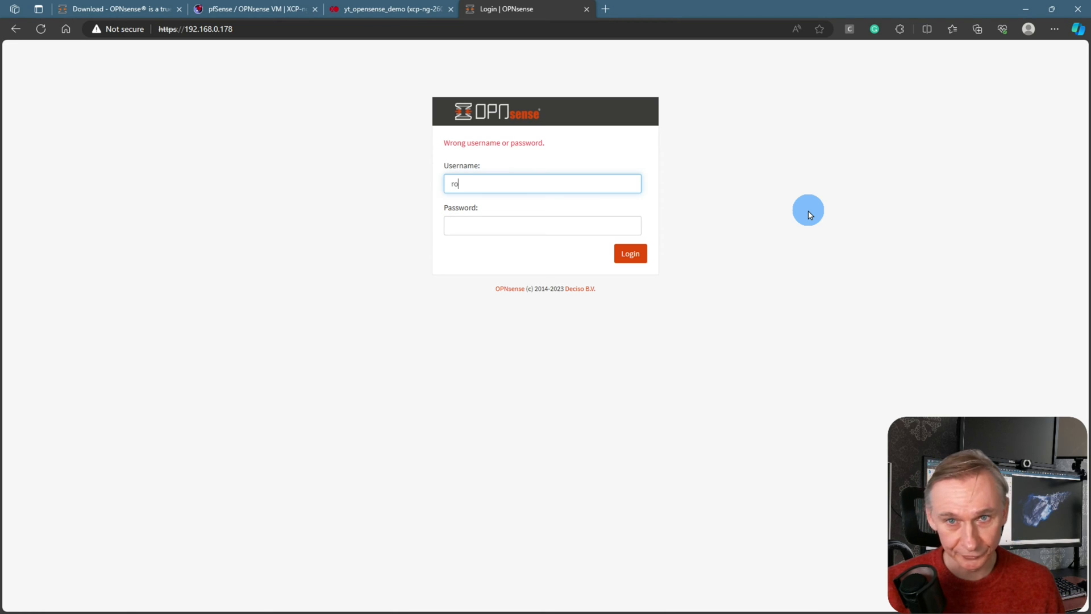
{"action": "type", "text": "ro"}
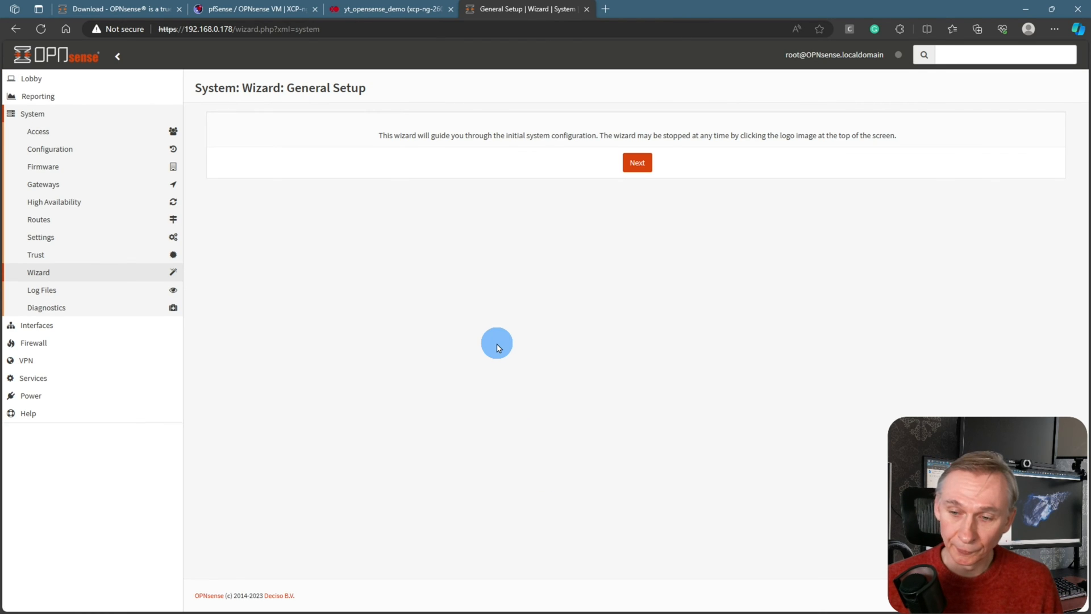
Open System > Firmware > Status, zoom the page in, and run Check for updates
{"action": "left_click", "coordinate": [50, 85]}
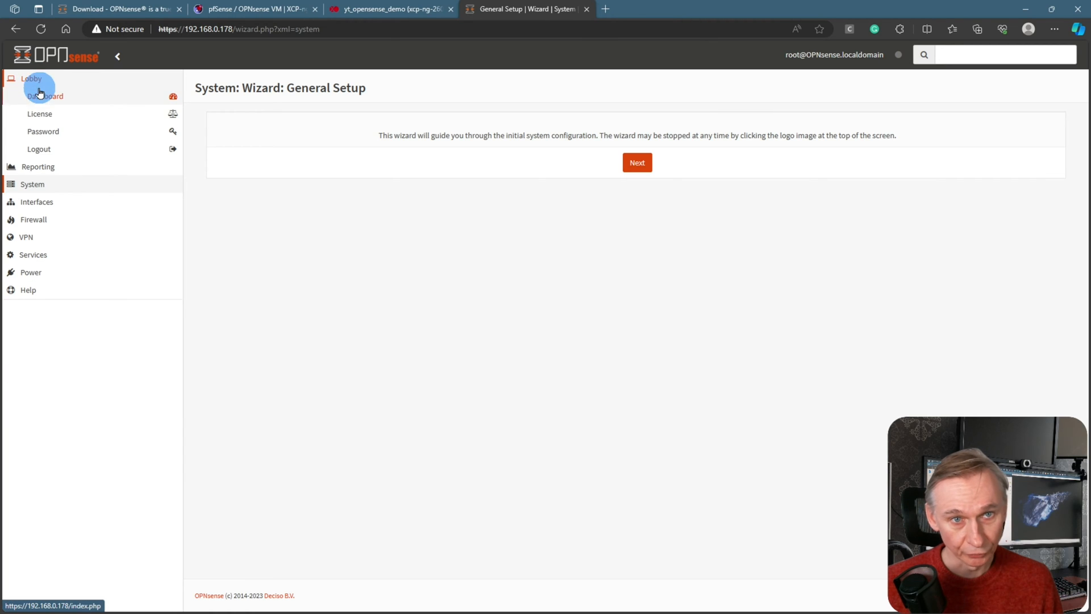
{"action": "left_click", "coordinate": [44, 187]}
{"action": "left_click", "coordinate": [41, 166]}
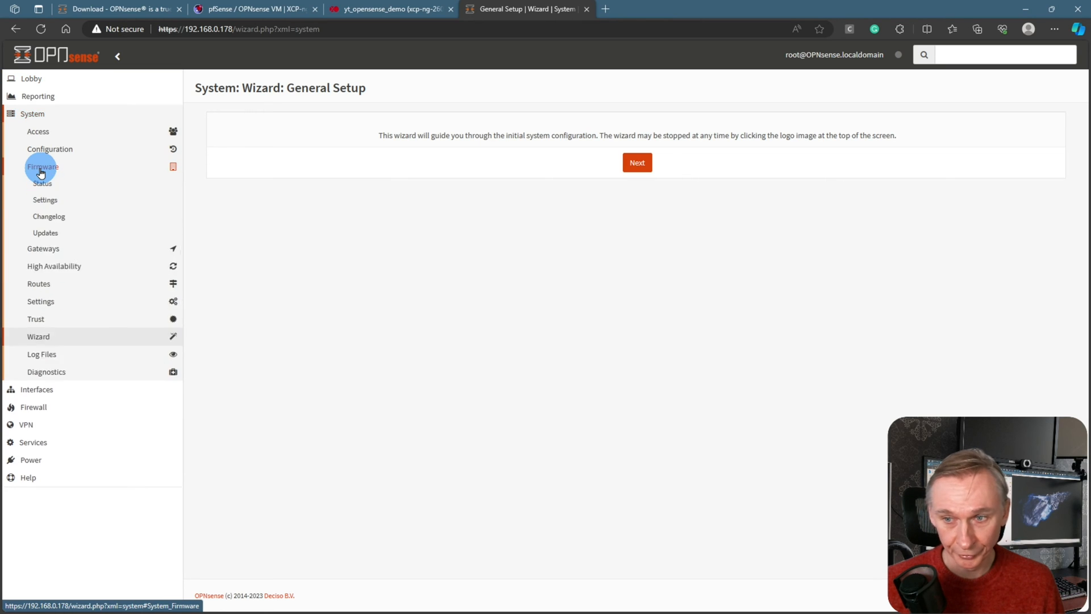
{"action": "left_click", "coordinate": [54, 188]}
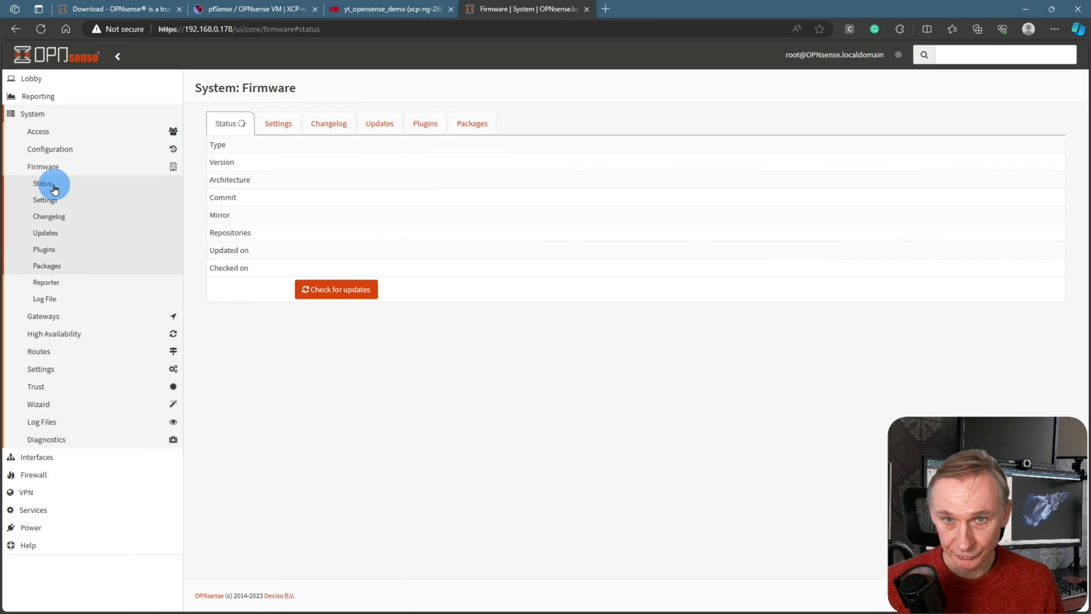
{"action": "key", "text": "ctrl+plus"}
{"action": "key", "text": "ctrl+plus"}
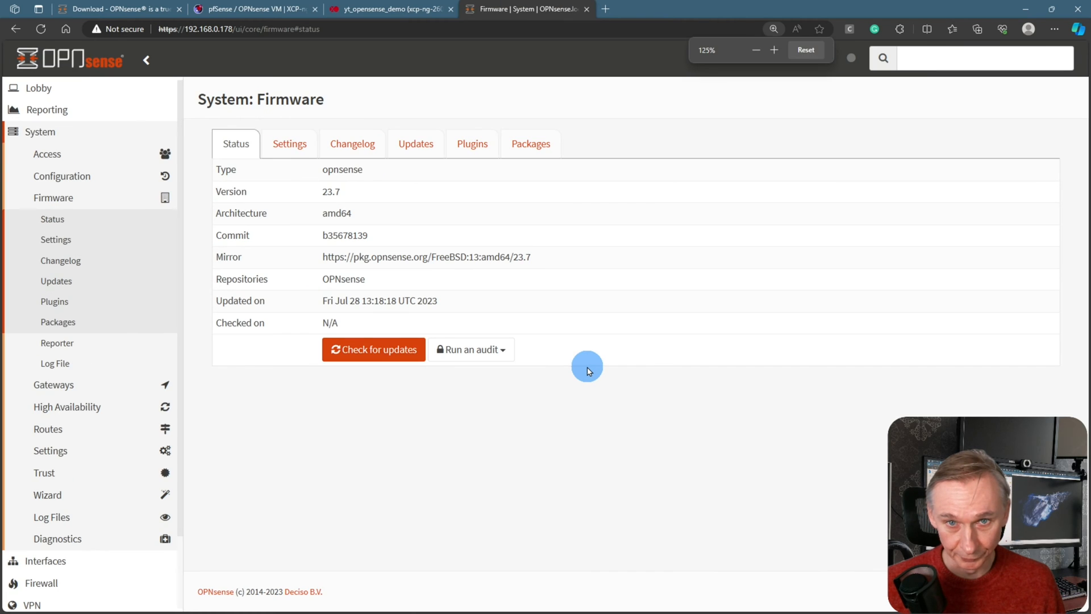
{"action": "key", "text": "ctrl+plus"}
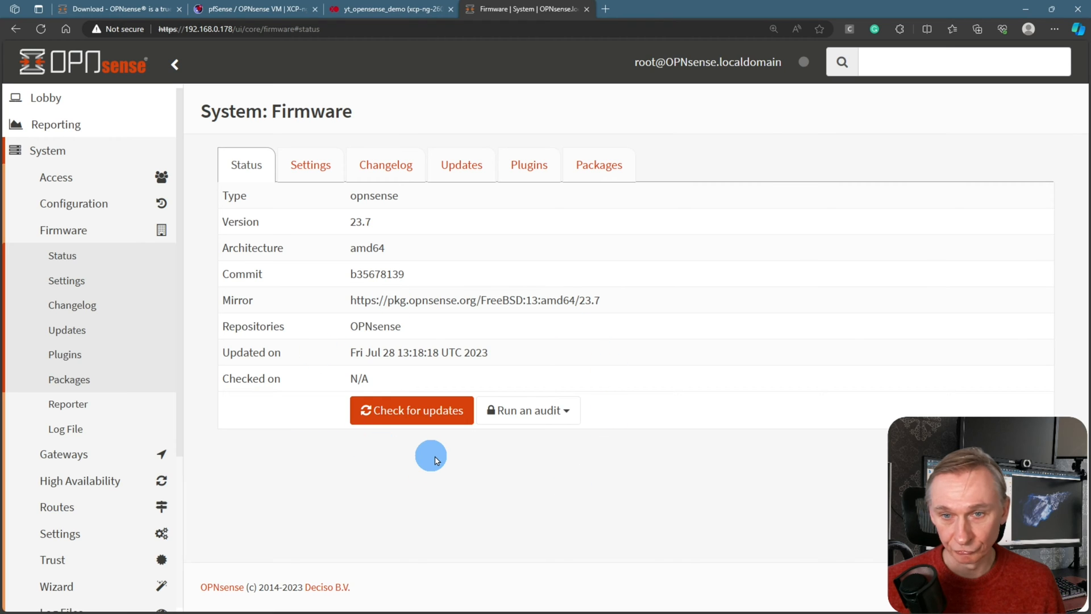
{"action": "left_click", "coordinate": [426, 410]}
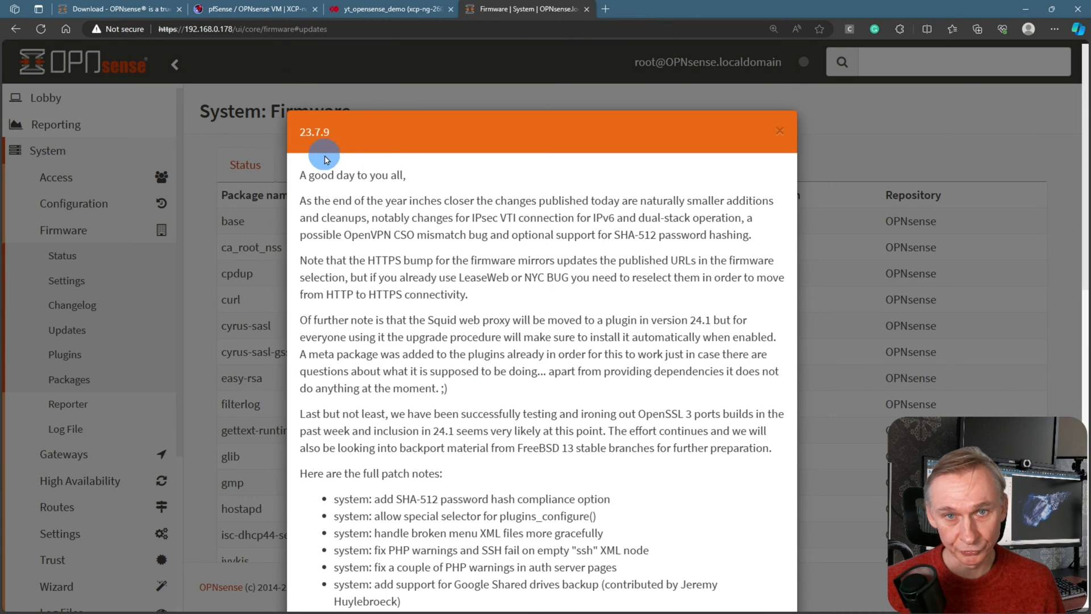
Dismiss the 23.7.9 release notes and install the 95 package updates, accepting the reboot
{"action": "scroll", "coordinate": [609, 307], "scroll_direction": "down", "scroll_amount": 15}
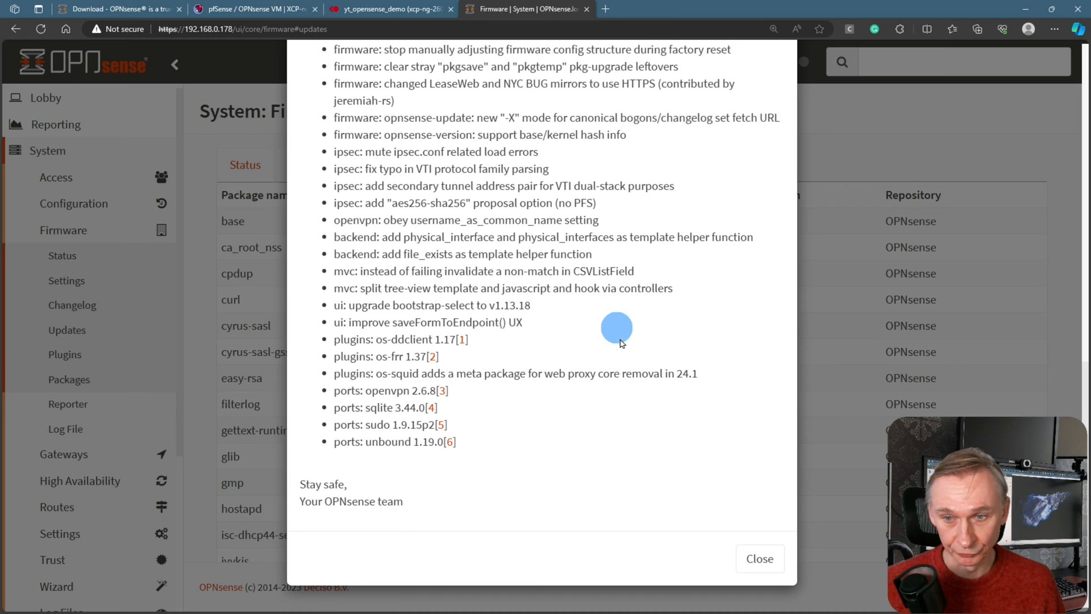
{"action": "left_click", "coordinate": [760, 558]}
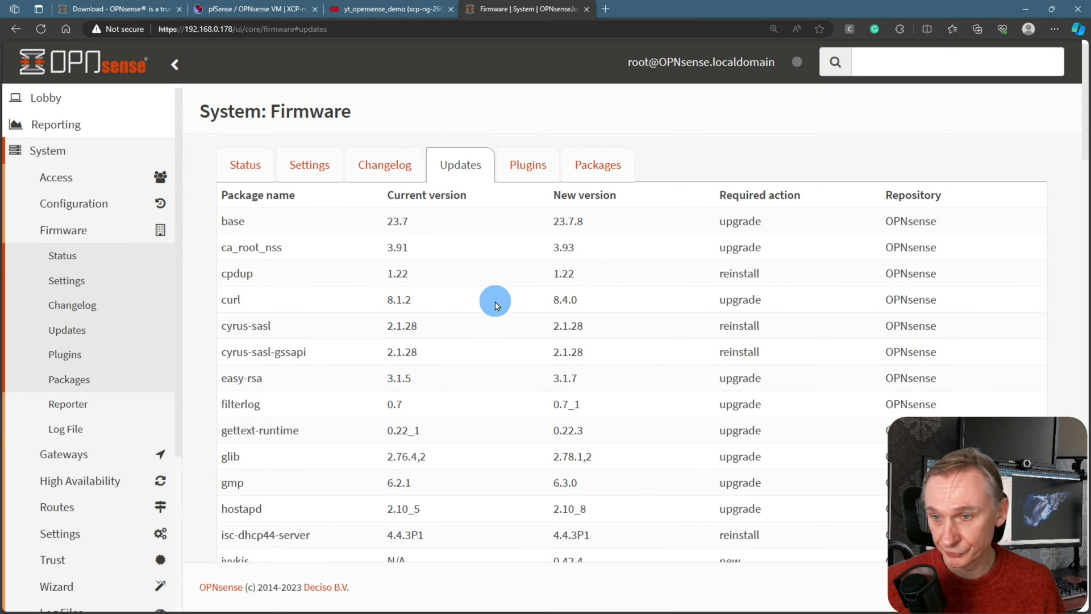
{"action": "scroll", "coordinate": [495, 305], "scroll_direction": "down", "scroll_amount": 20}
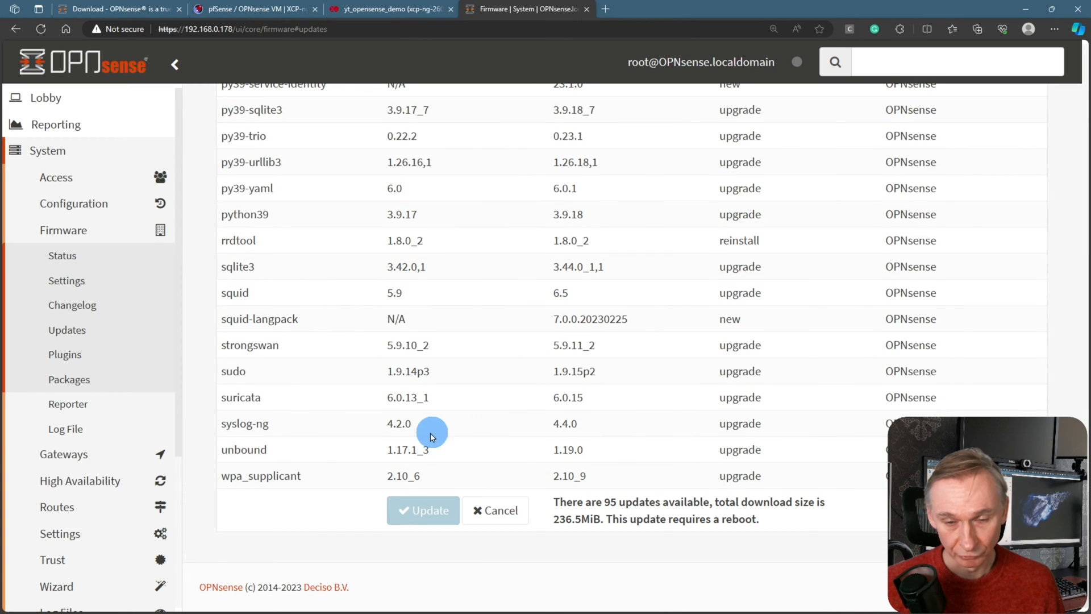
{"action": "left_click", "coordinate": [426, 515]}
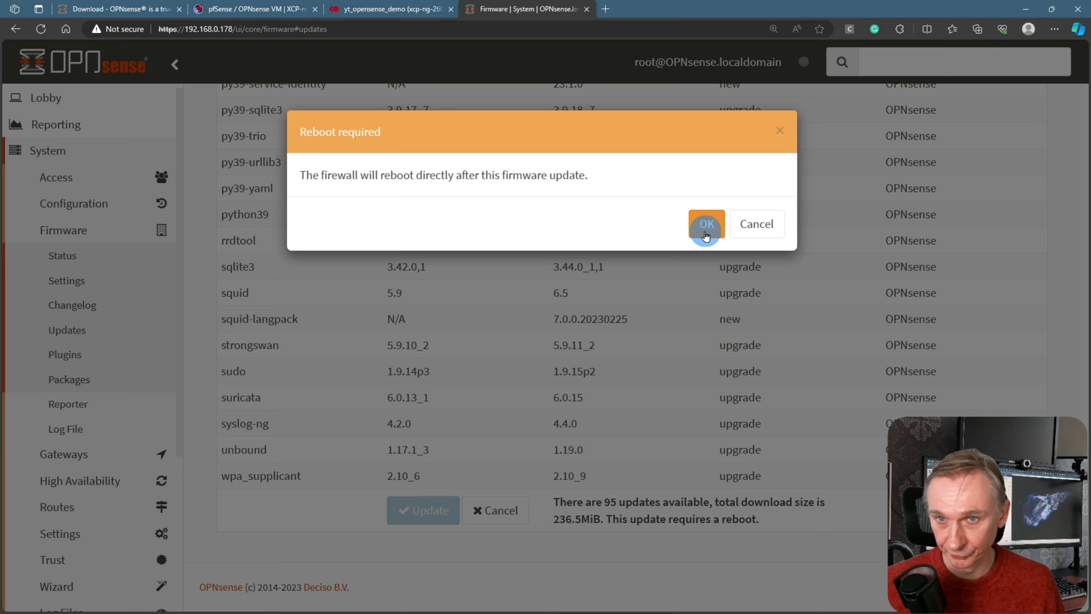
{"action": "left_click", "coordinate": [706, 227]}
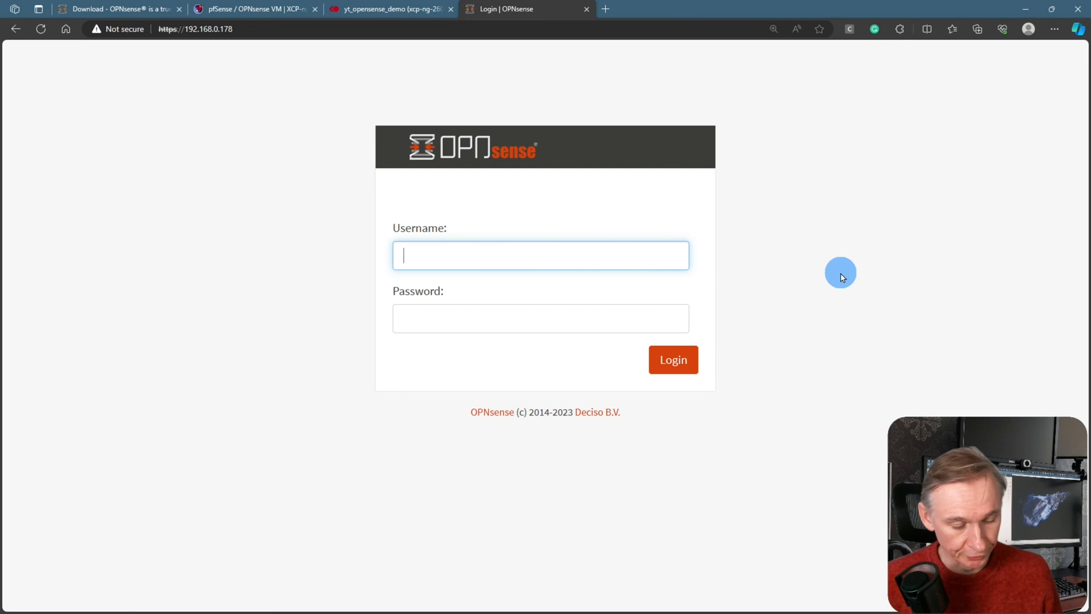
Log back in as root with the account password to reach the 23.7.9 dashboard
{"action": "type", "text": "root"}
{"action": "key", "text": "Tab"}
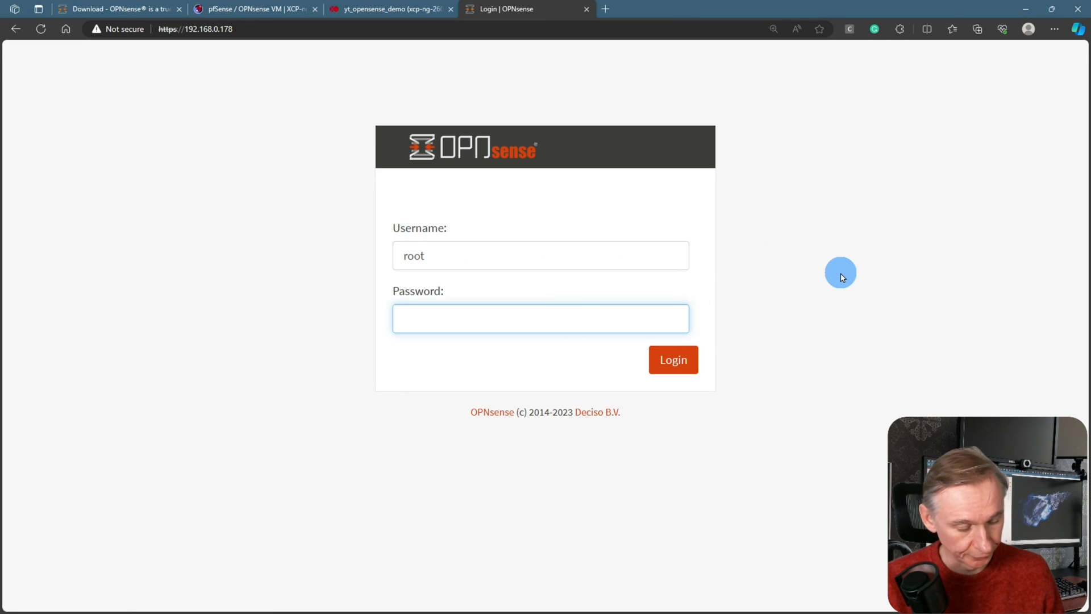
{"action": "type", "text": "opnsense"}
{"action": "key", "text": "Return"}
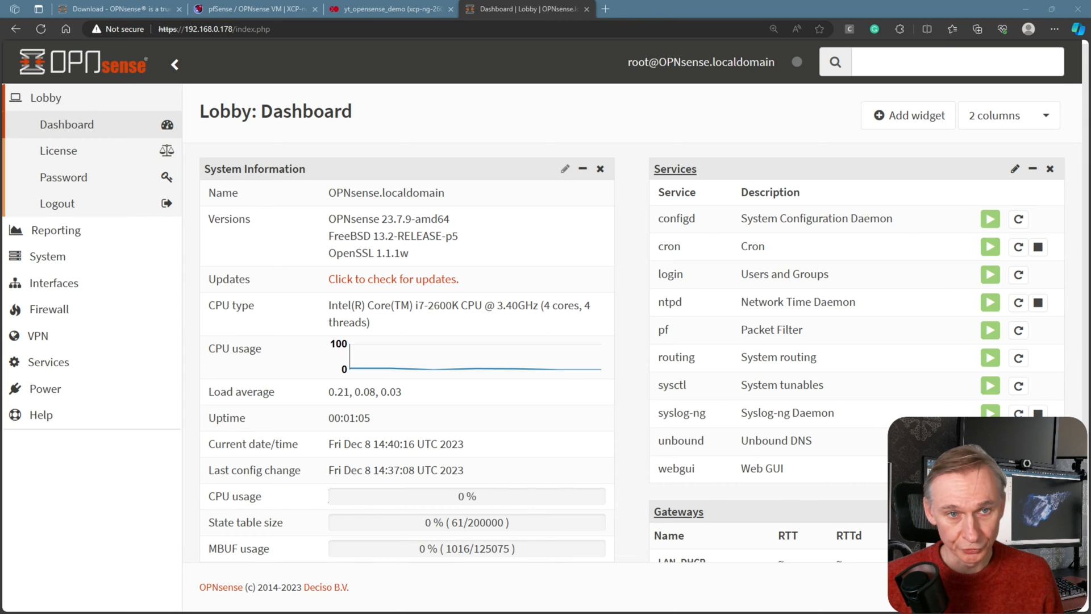
Re-run the firmware check, confirming nothing newer than 23.7.9, then show the Plugins list
{"action": "left_click", "coordinate": [47, 256]}
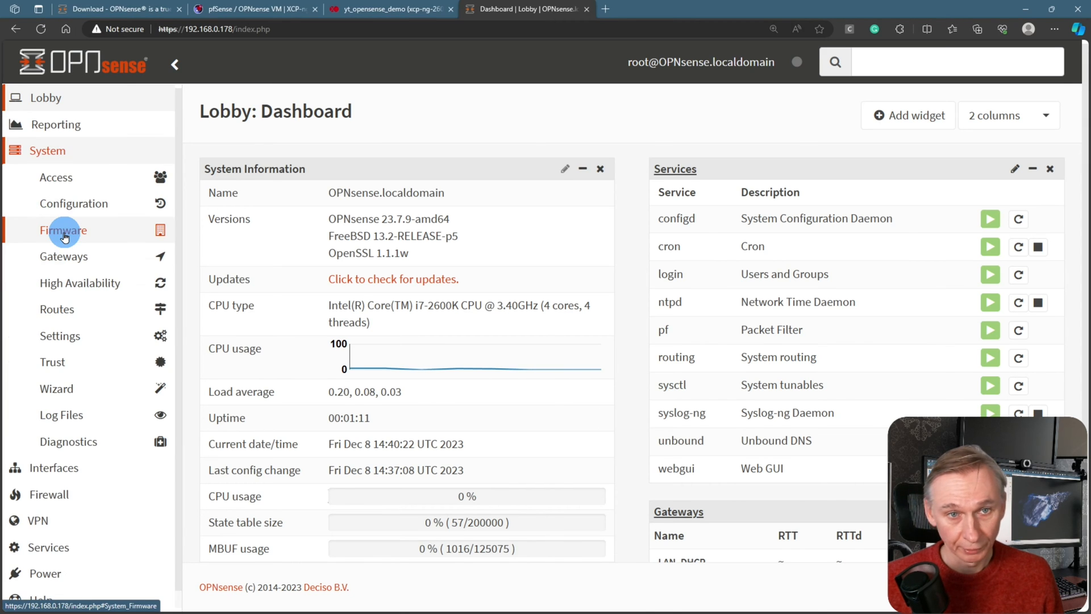
{"action": "left_click", "coordinate": [64, 233]}
{"action": "left_click", "coordinate": [67, 256]}
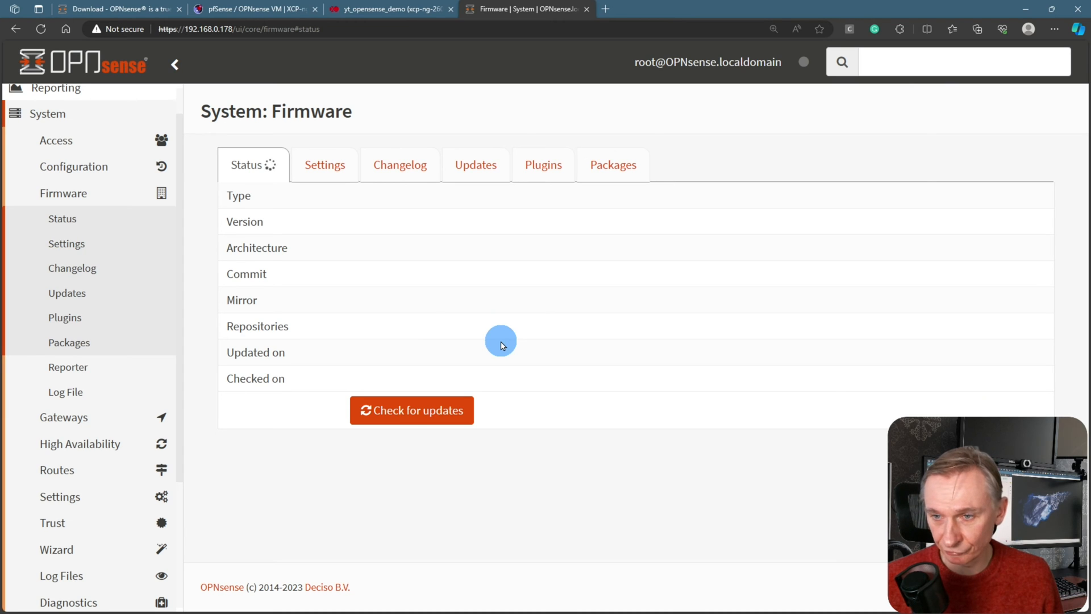
{"action": "left_click", "coordinate": [398, 411]}
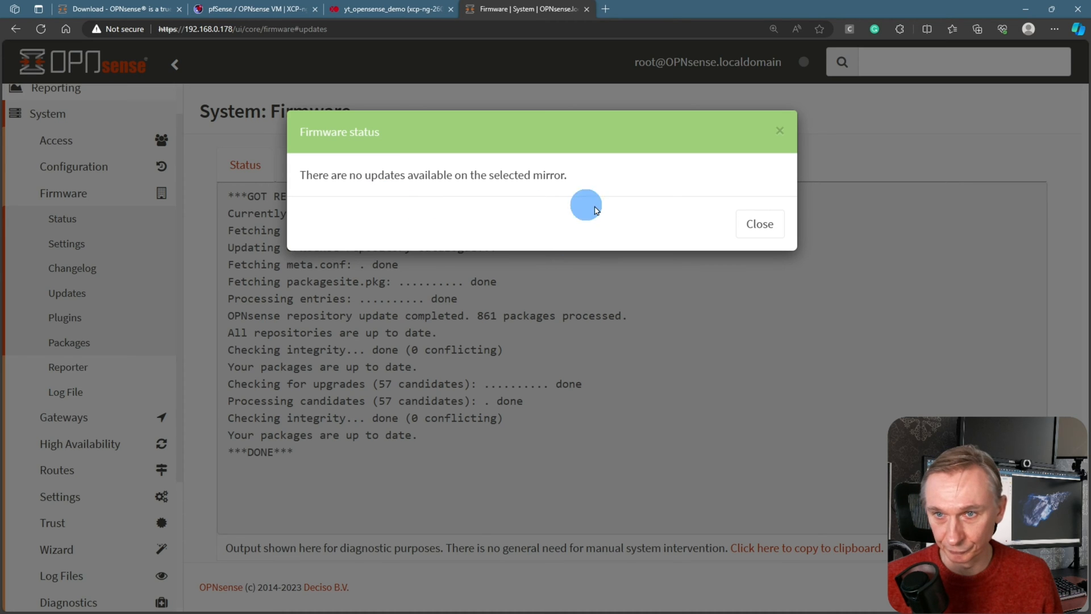
{"action": "left_click", "coordinate": [768, 226]}
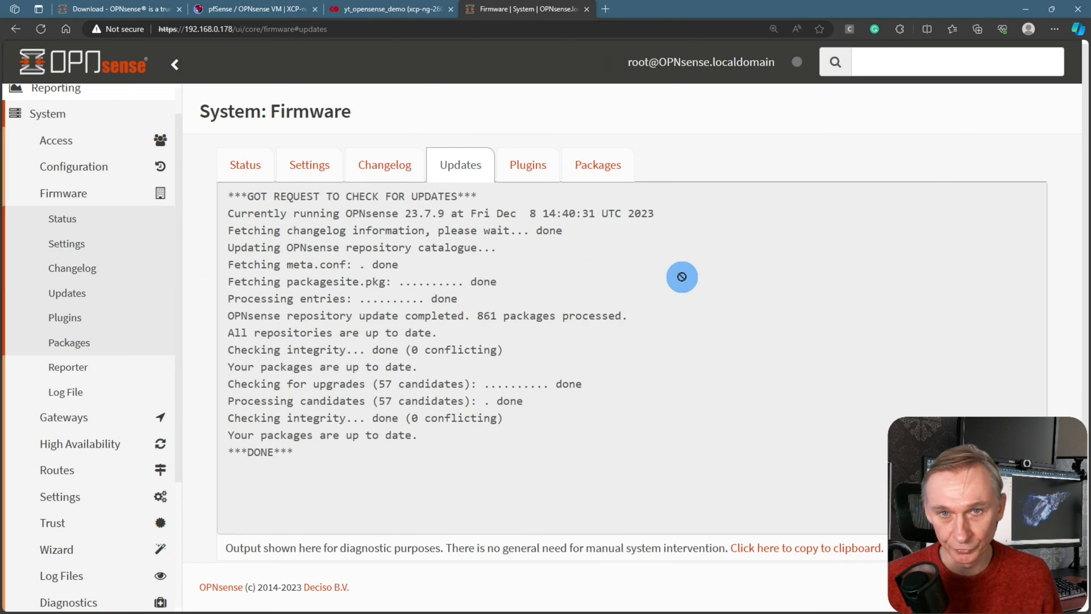
{"action": "left_click", "coordinate": [533, 179]}
Filter the plugins by 'xen' and install os-xen 1.2_1
{"action": "left_click", "coordinate": [289, 196]}
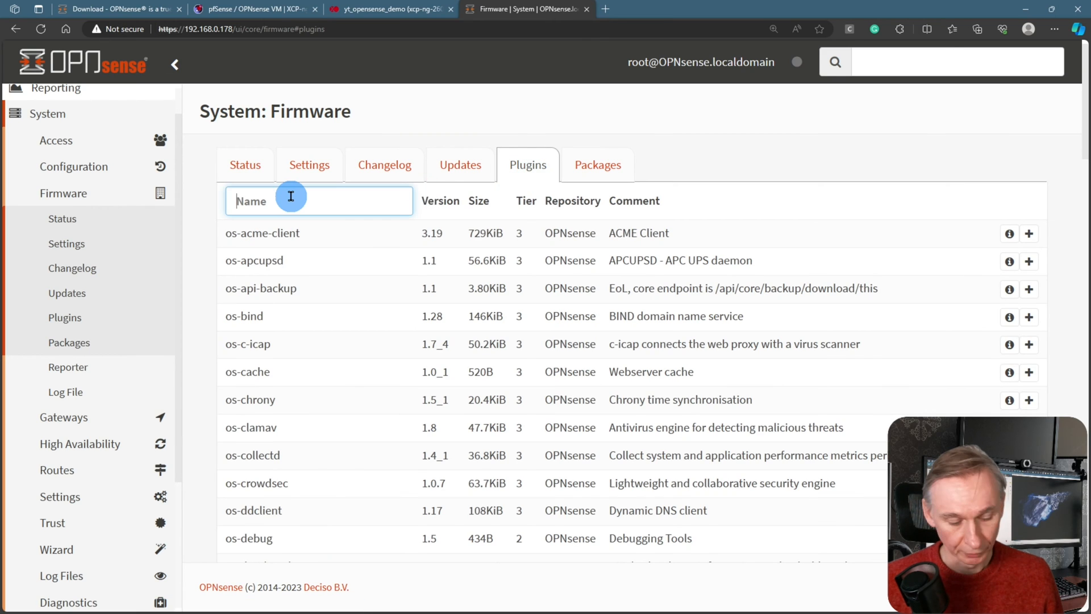
{"action": "type", "text": "xen"}
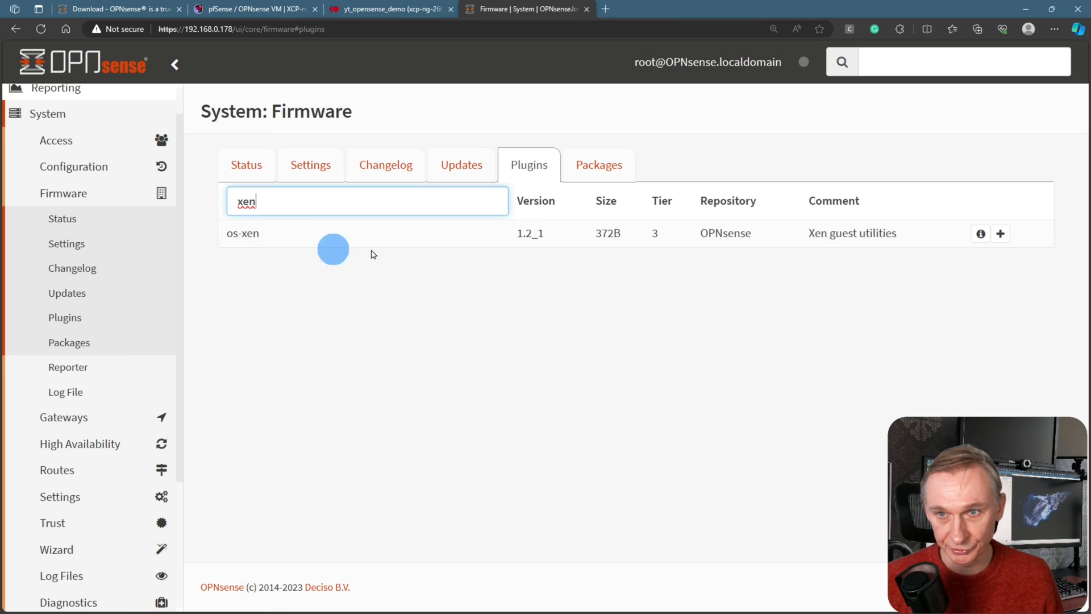
{"action": "left_click", "coordinate": [1001, 235]}
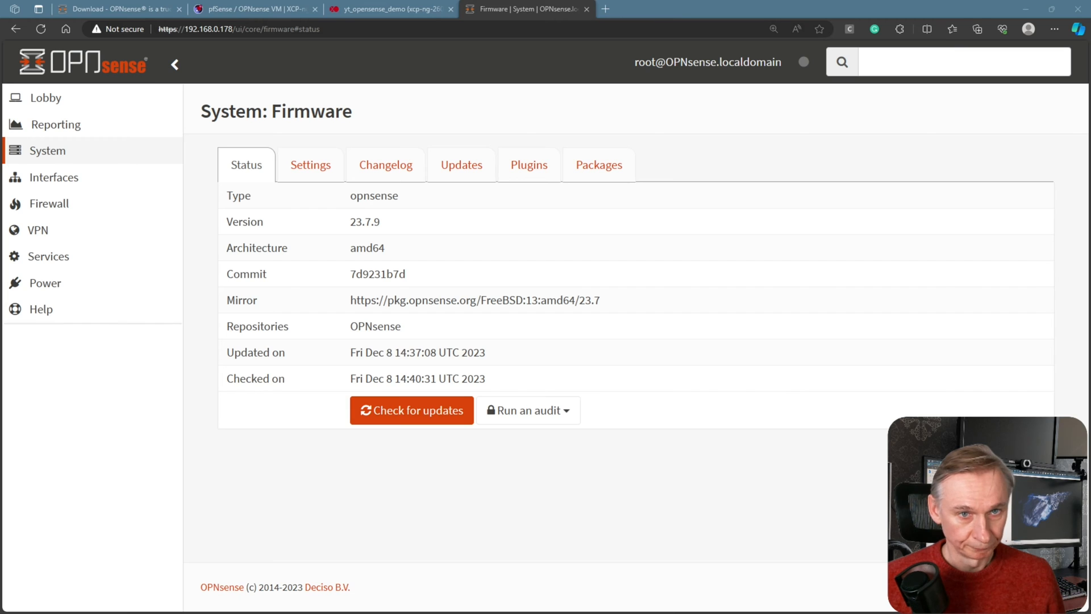
Save and apply the Interfaces > [LAN] settings for xn0, keeping IPv4 on DHCP
{"action": "left_click", "coordinate": [546, 582]}
{"action": "left_click", "coordinate": [70, 180]}
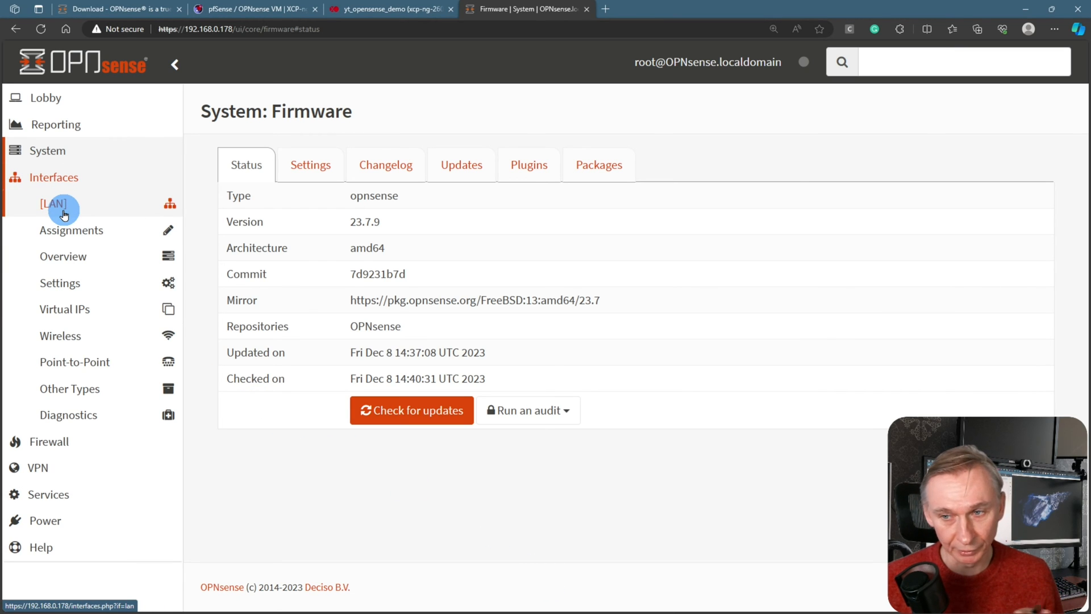
{"action": "left_click", "coordinate": [63, 212]}
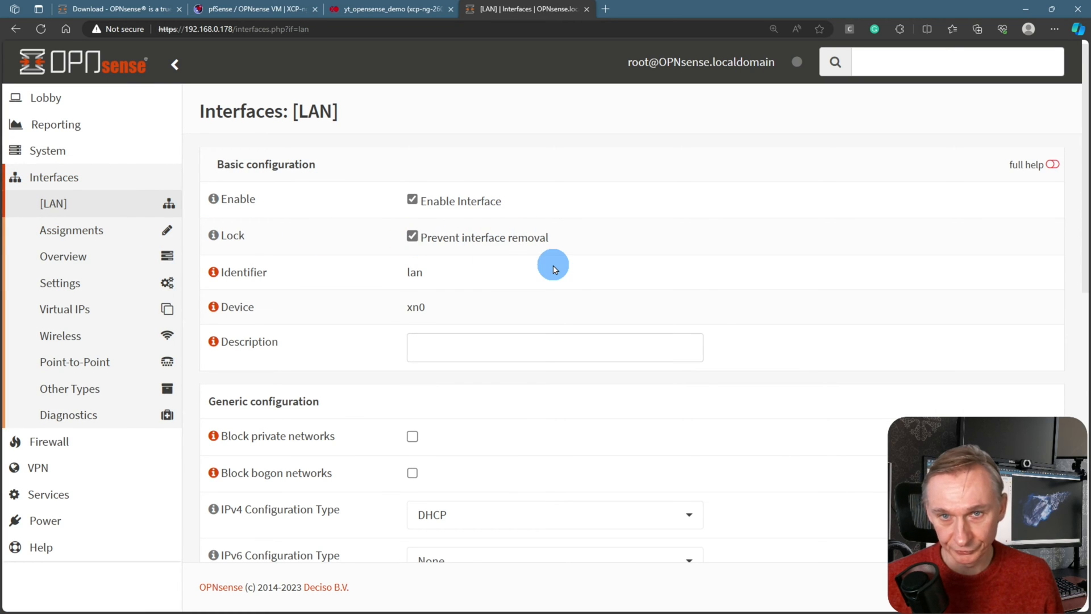
{"action": "scroll", "coordinate": [562, 274], "scroll_direction": "down", "scroll_amount": 4}
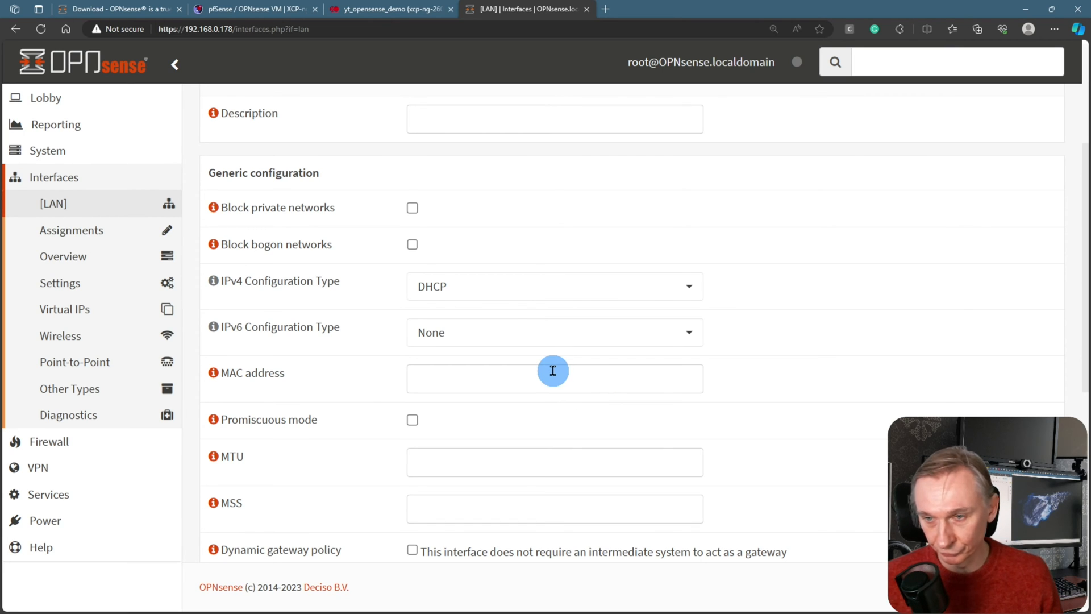
{"action": "scroll", "coordinate": [548, 317], "scroll_direction": "down", "scroll_amount": 5}
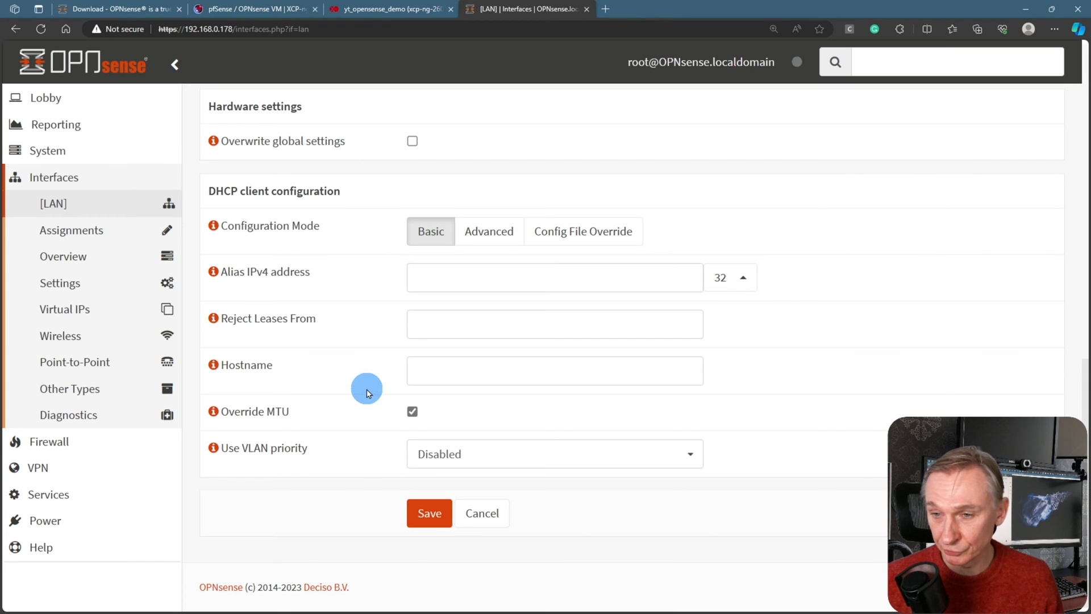
{"action": "left_click", "coordinate": [429, 513]}
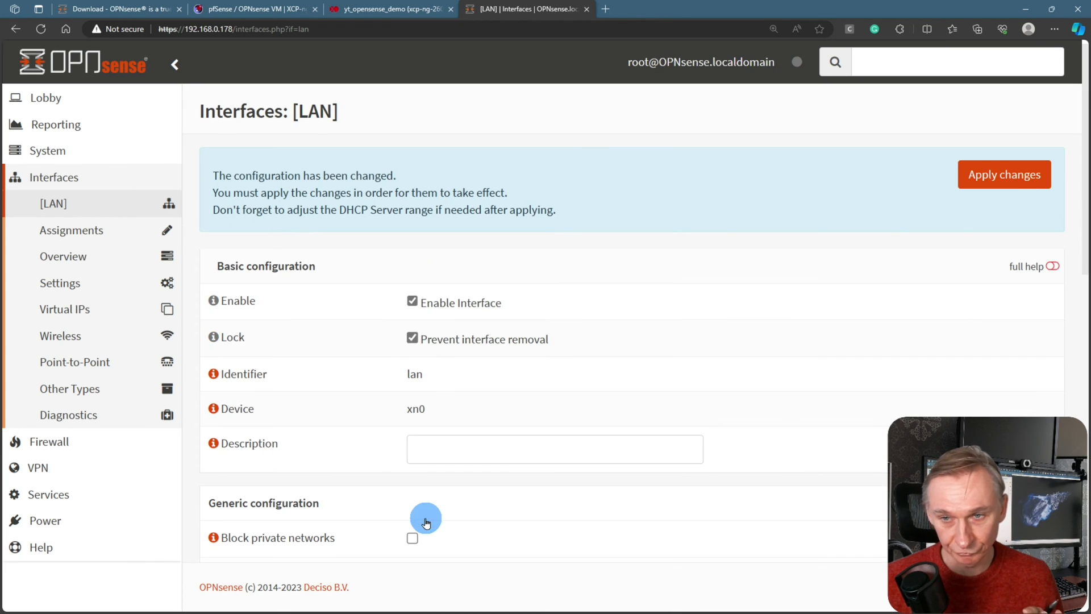
{"action": "left_click", "coordinate": [983, 190]}
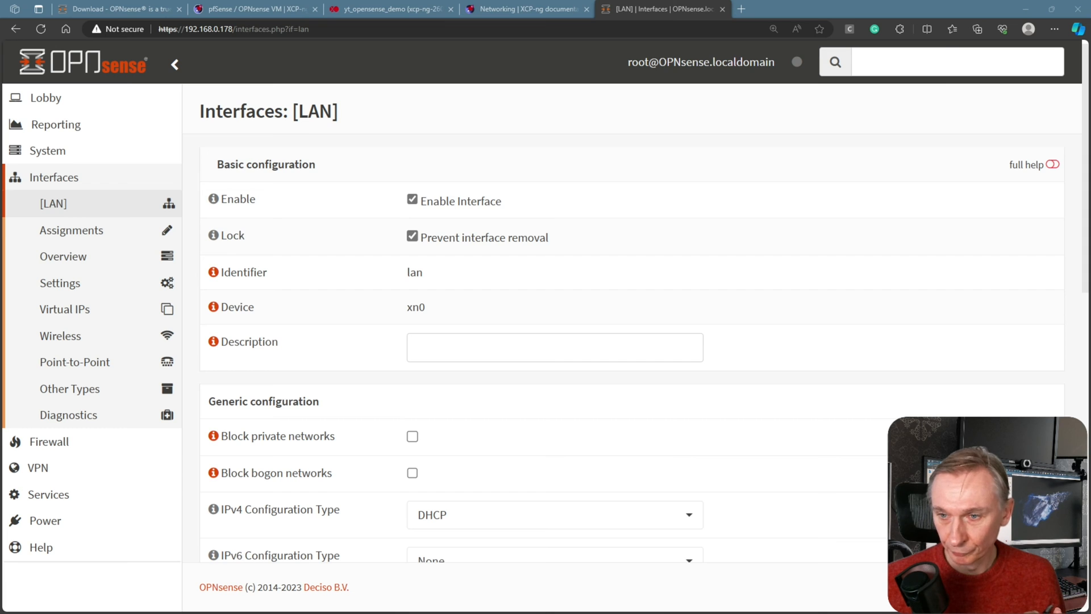
Read the VLANs section of the XCP-ng networking docs, then return to the yt_opensense_demo tab
{"action": "left_click", "coordinate": [540, 11]}
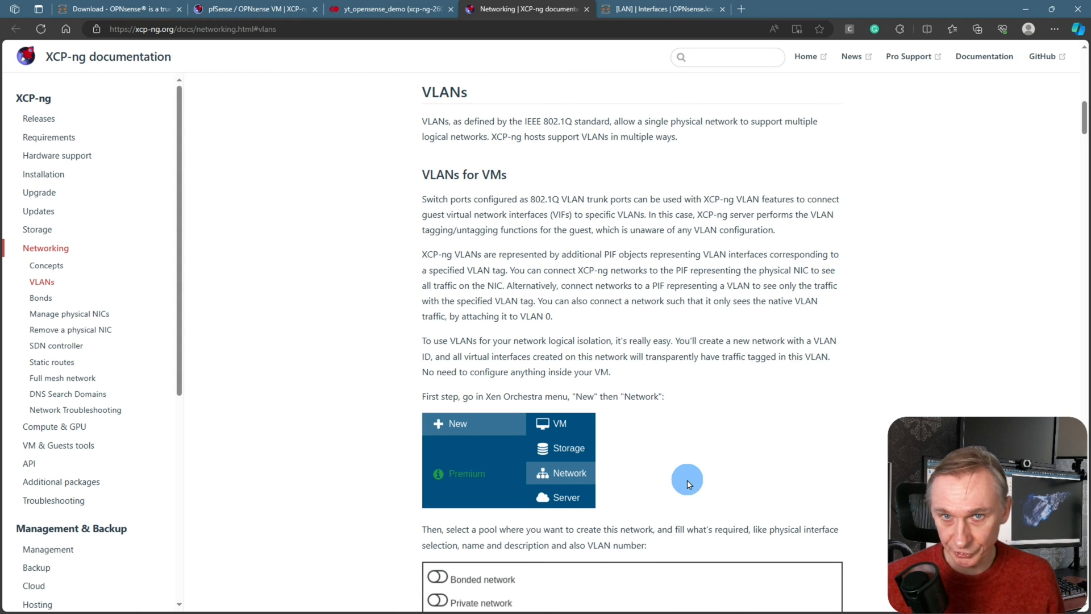
{"action": "scroll", "coordinate": [729, 411], "scroll_direction": "down", "scroll_amount": 2}
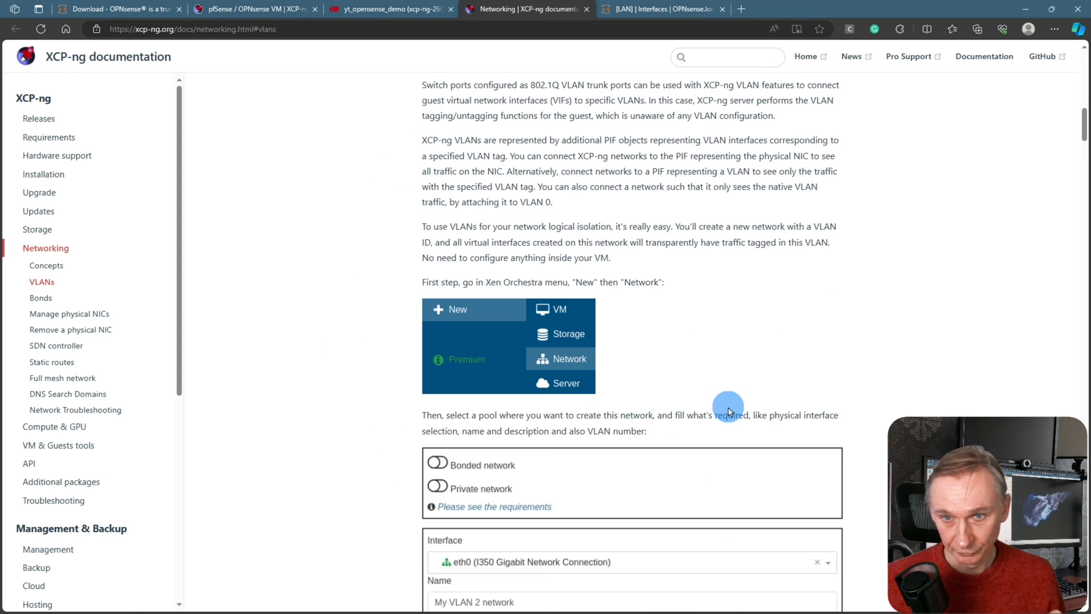
{"action": "scroll", "coordinate": [729, 410], "scroll_direction": "down", "scroll_amount": 4}
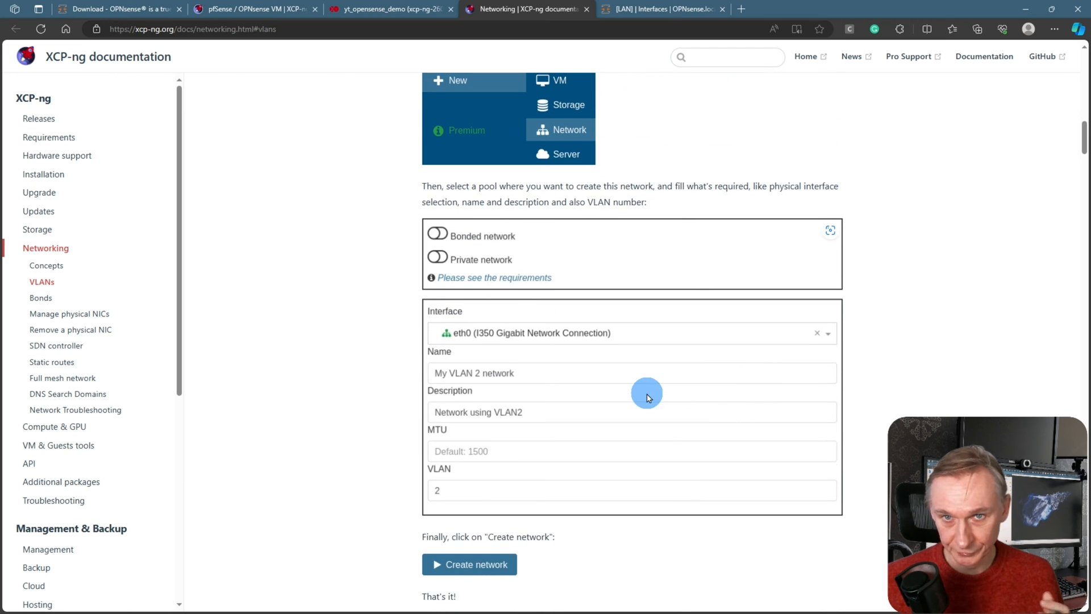
{"action": "scroll", "coordinate": [653, 380], "scroll_direction": "down", "scroll_amount": 2}
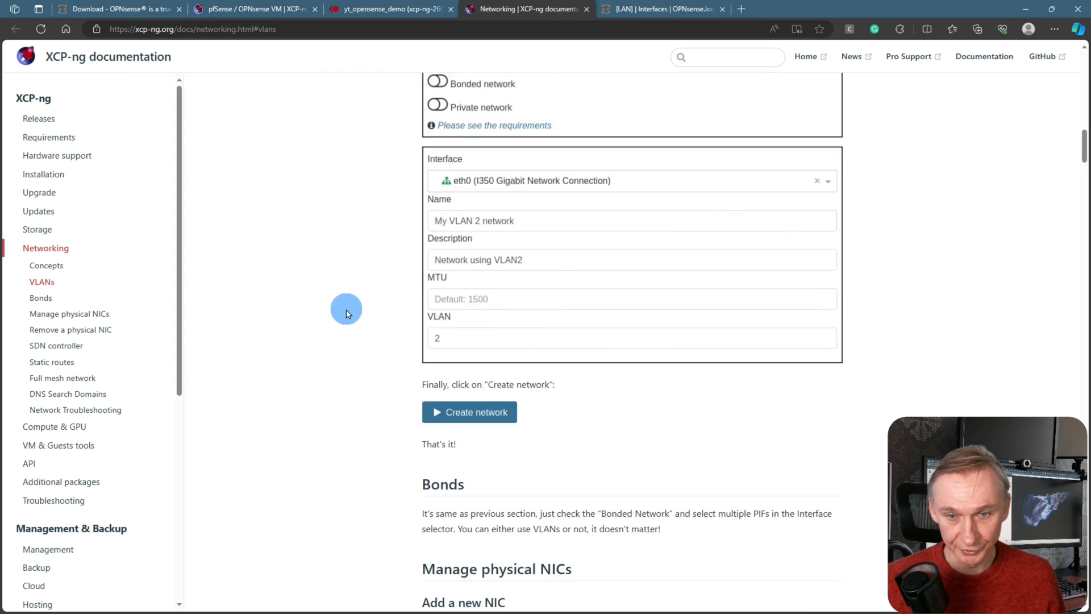
{"action": "scroll", "coordinate": [364, 314], "scroll_direction": "up", "scroll_amount": 6}
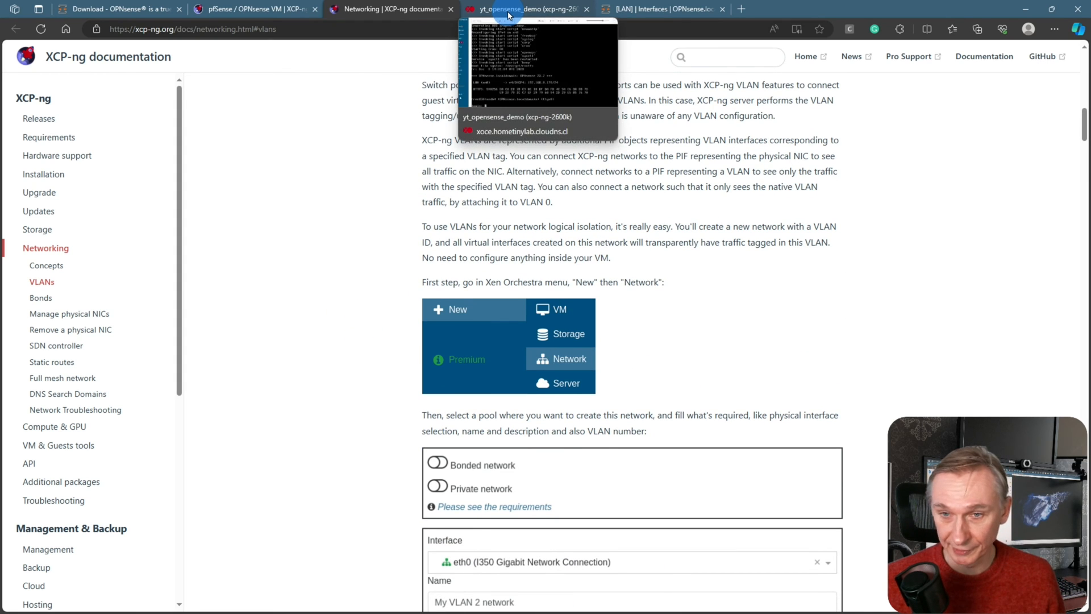
{"action": "left_click", "coordinate": [509, 11]}
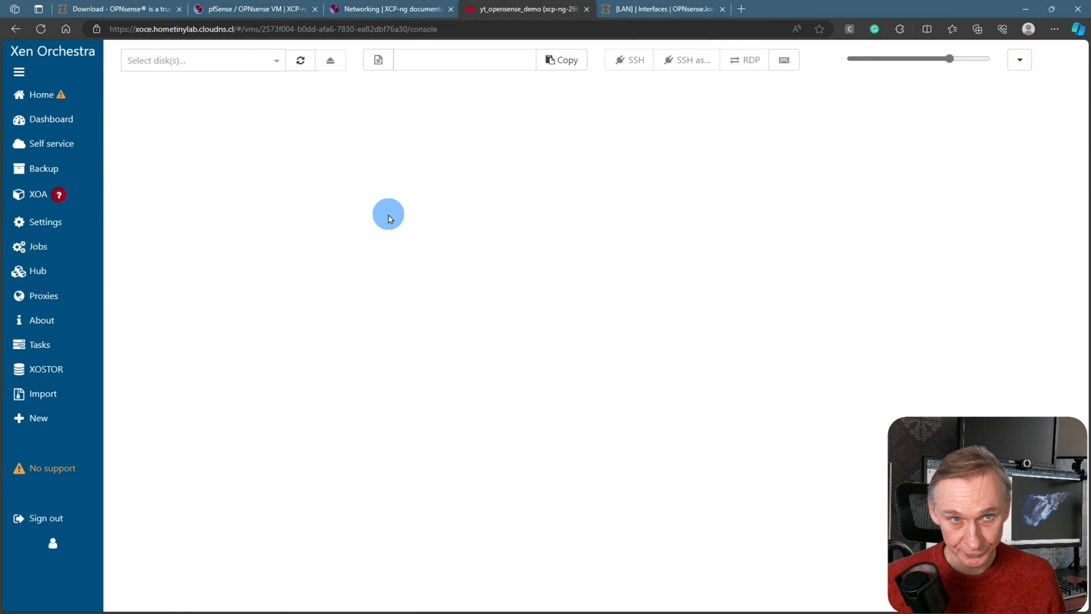
Start a new network on pool xcp-ng-2600k using physical interface eth1
{"action": "mouse_move", "coordinate": [82, 113]}
{"action": "mouse_move", "coordinate": [54, 418]}
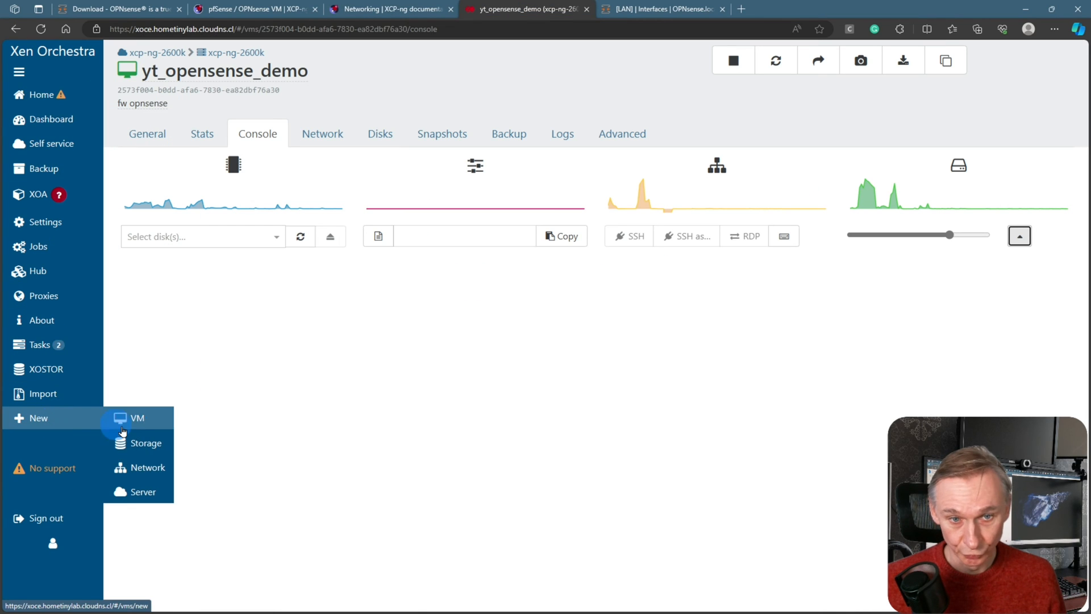
{"action": "left_click", "coordinate": [145, 475]}
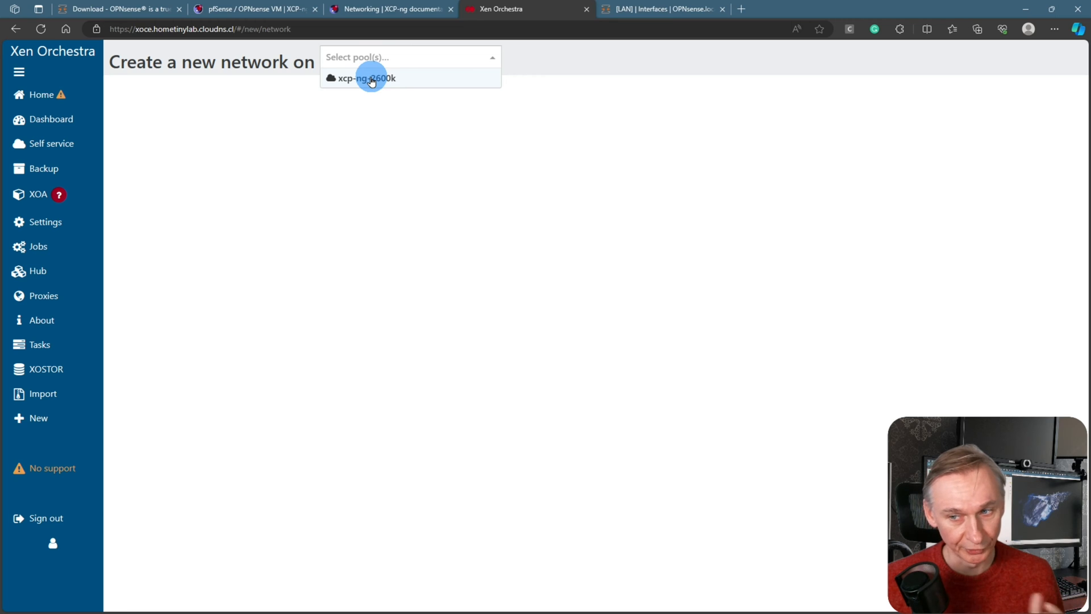
{"action": "left_click", "coordinate": [371, 81]}
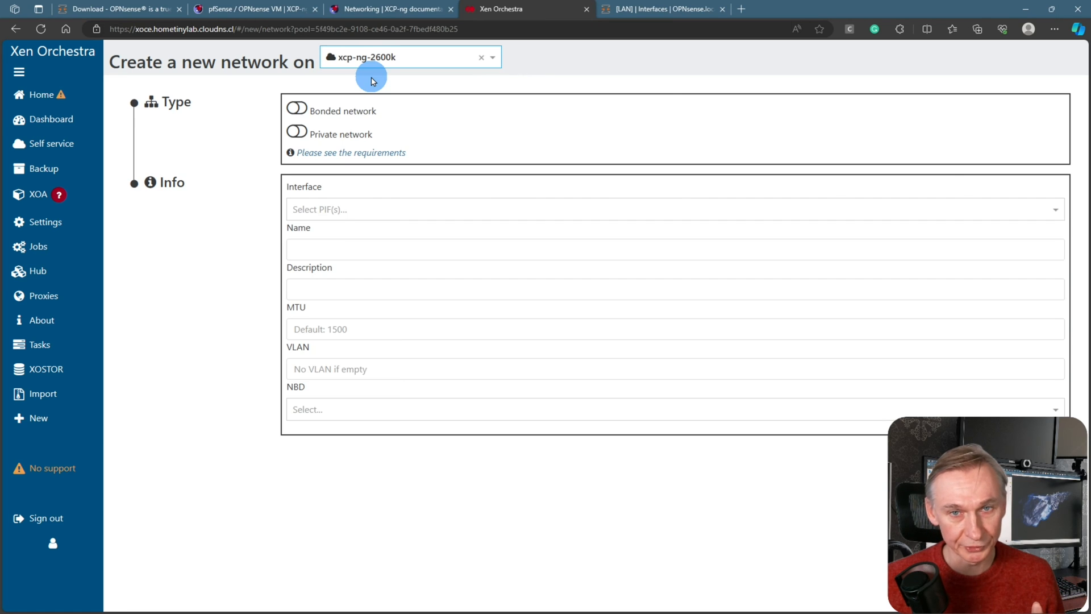
{"action": "left_click", "coordinate": [329, 213]}
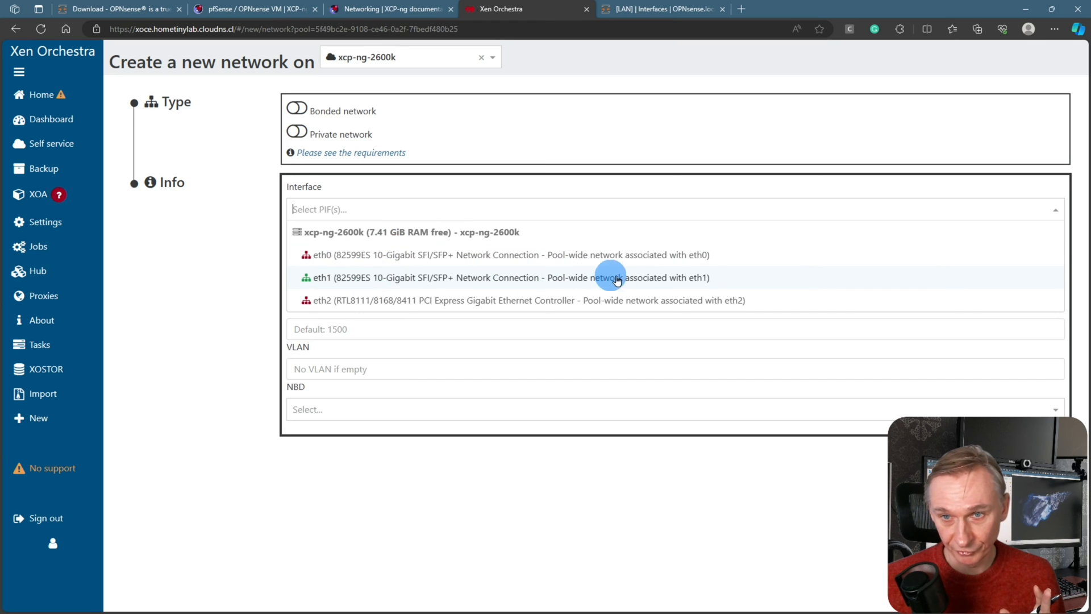
{"action": "left_click", "coordinate": [384, 284]}
Name it yt_demo_vlan, describe it as 'secondary Network', tag VLAN 20, and create it
{"action": "left_click", "coordinate": [400, 258]}
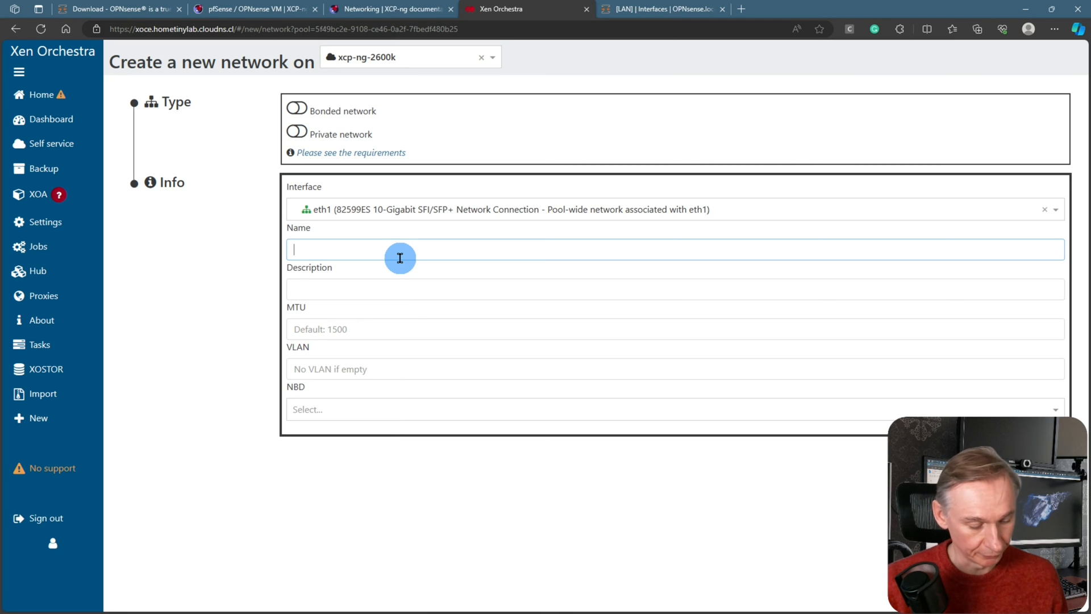
{"action": "type", "text": "yt_demo_vlan"}
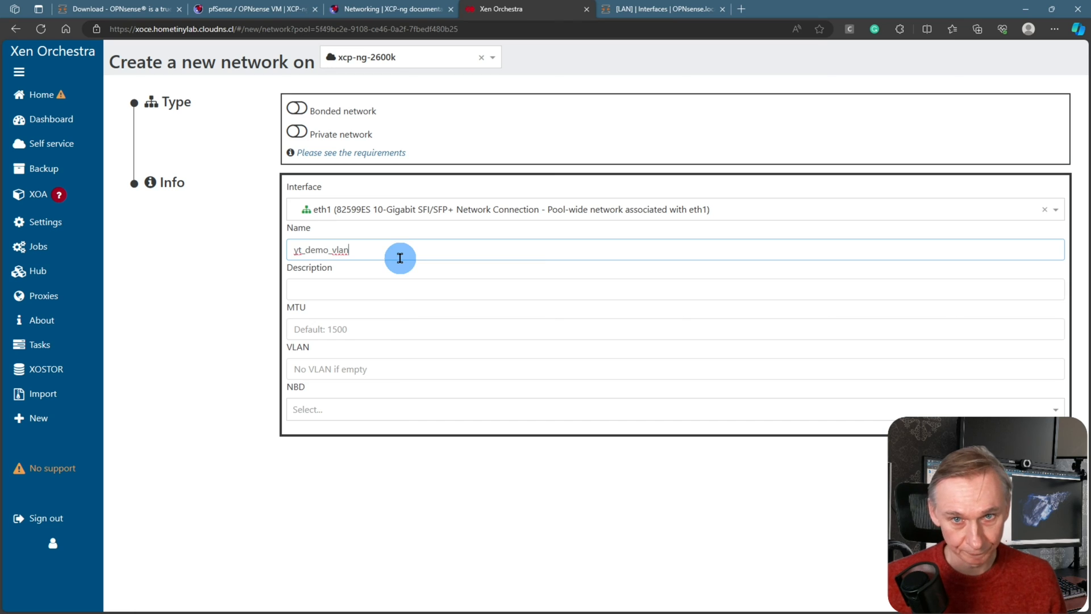
{"action": "left_click", "coordinate": [400, 288]}
{"action": "type", "text": "secondary Network interface for OPNsense"}
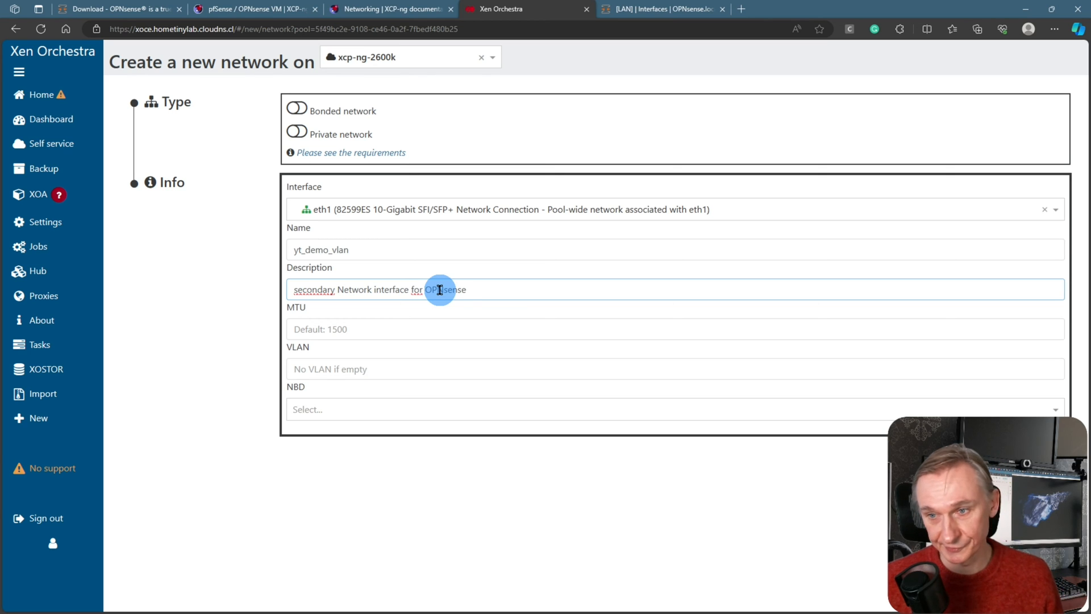
{"action": "left_click", "coordinate": [348, 368]}
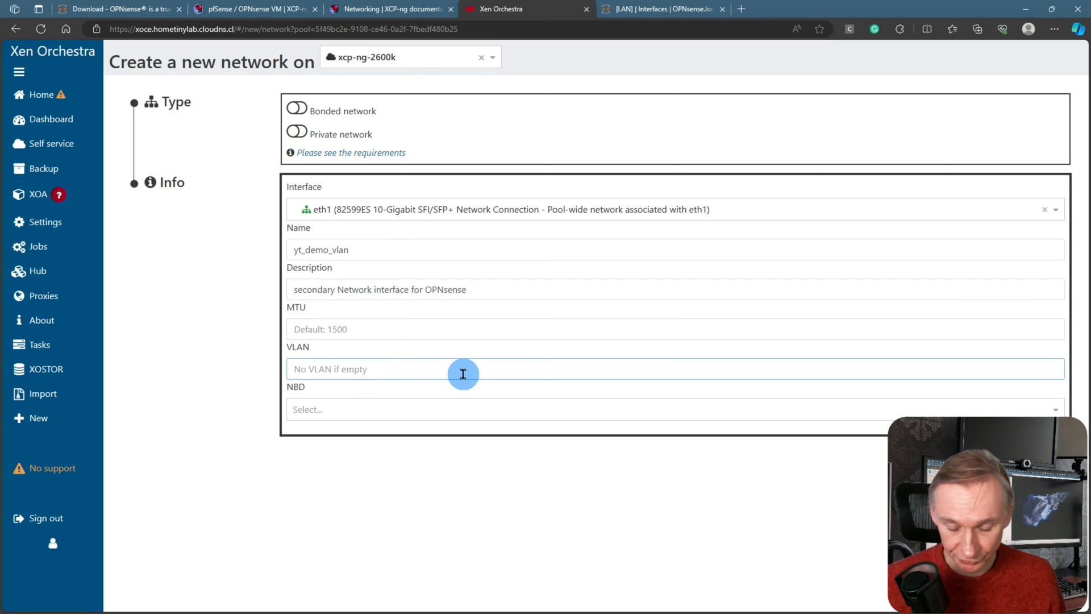
{"action": "type", "text": "20"}
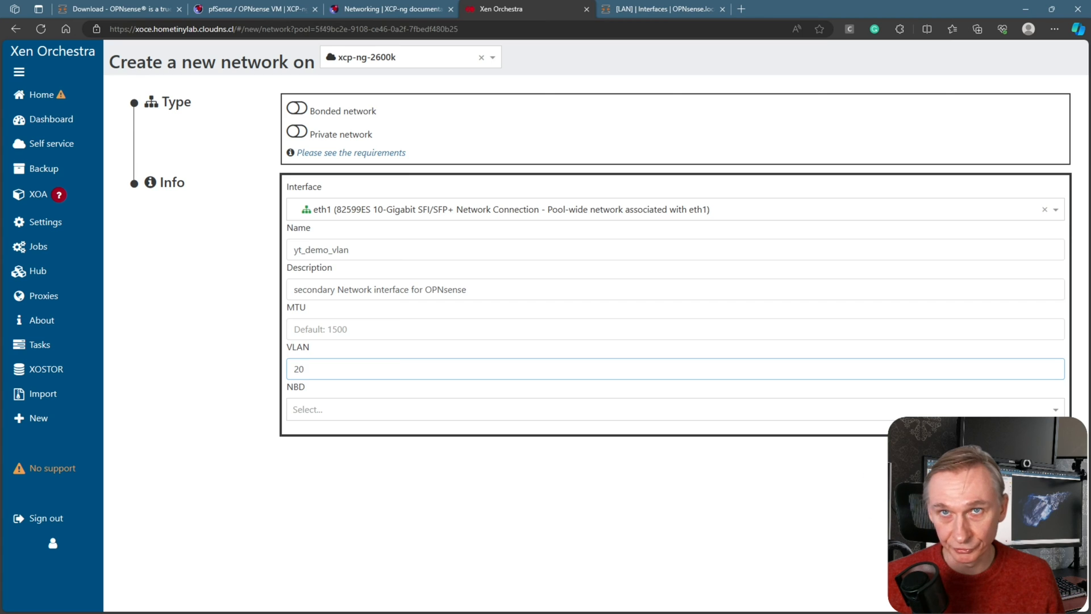
{"action": "key", "text": "Return"}
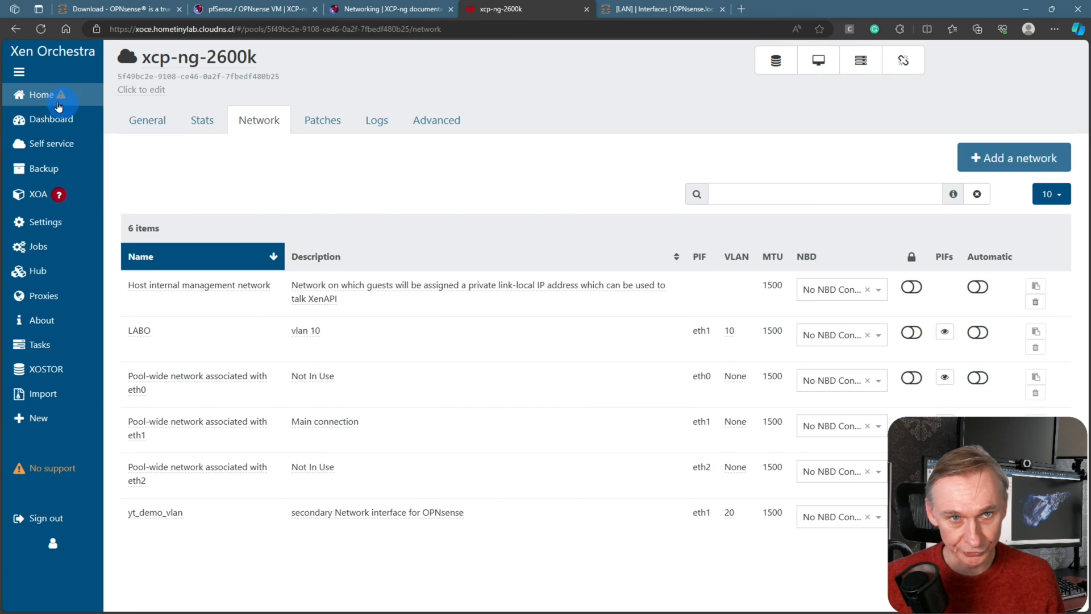
Add a new network interface on yt_demo_vlan to the yt_opensense_demo VM
{"action": "left_click", "coordinate": [121, 97]}
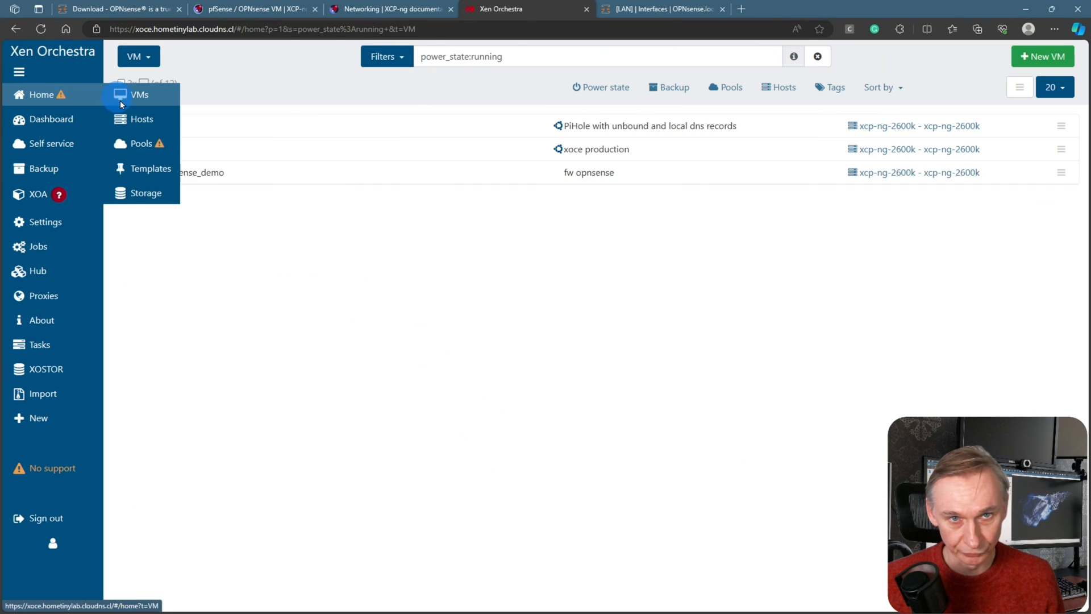
{"action": "left_click", "coordinate": [185, 178]}
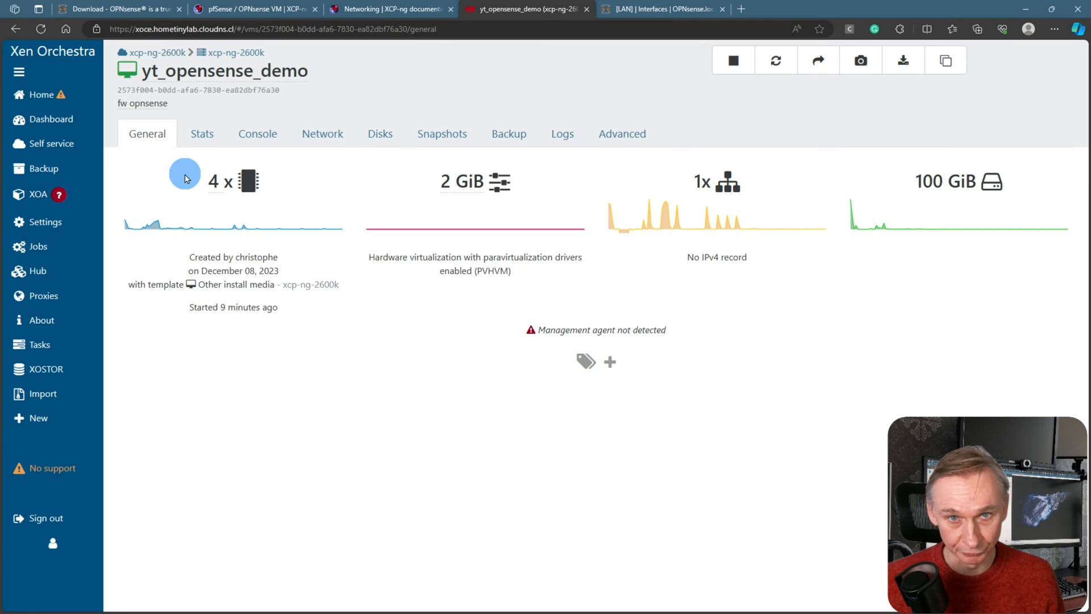
{"action": "left_click", "coordinate": [323, 138]}
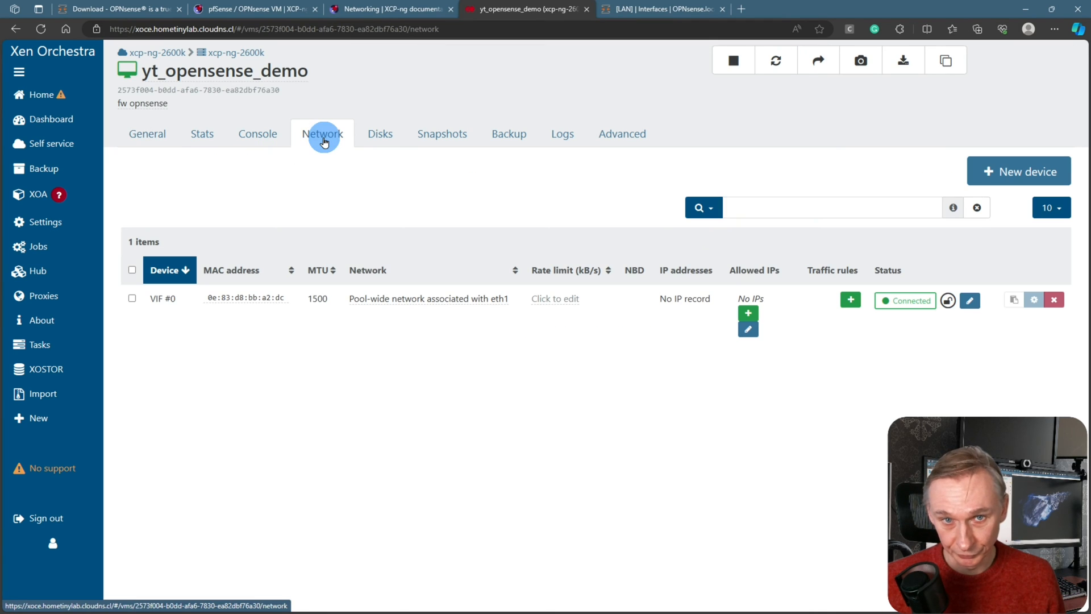
{"action": "left_click", "coordinate": [1003, 177]}
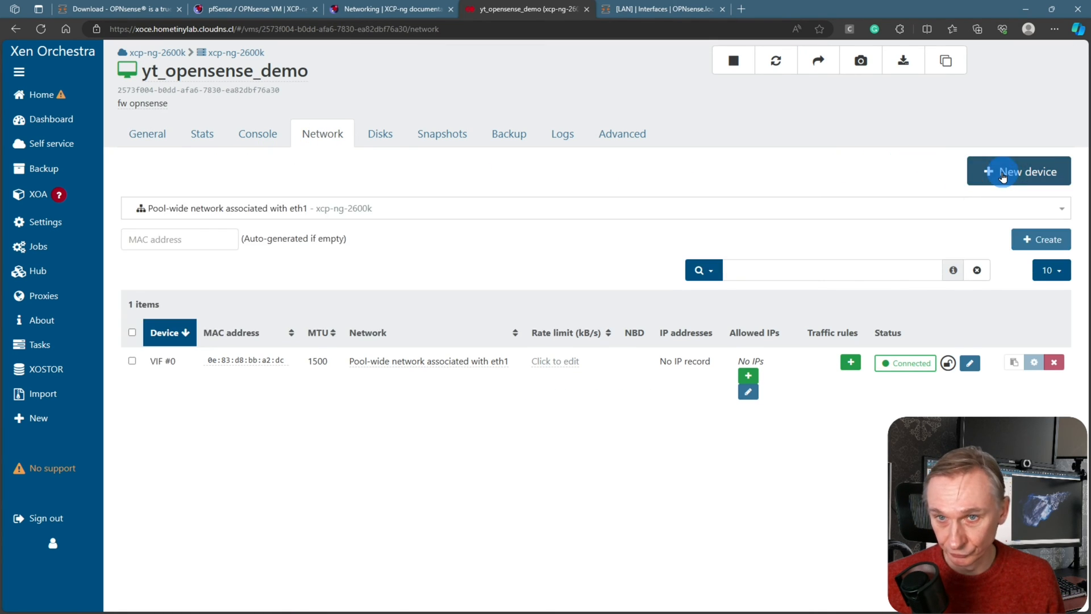
{"action": "left_click", "coordinate": [286, 208]}
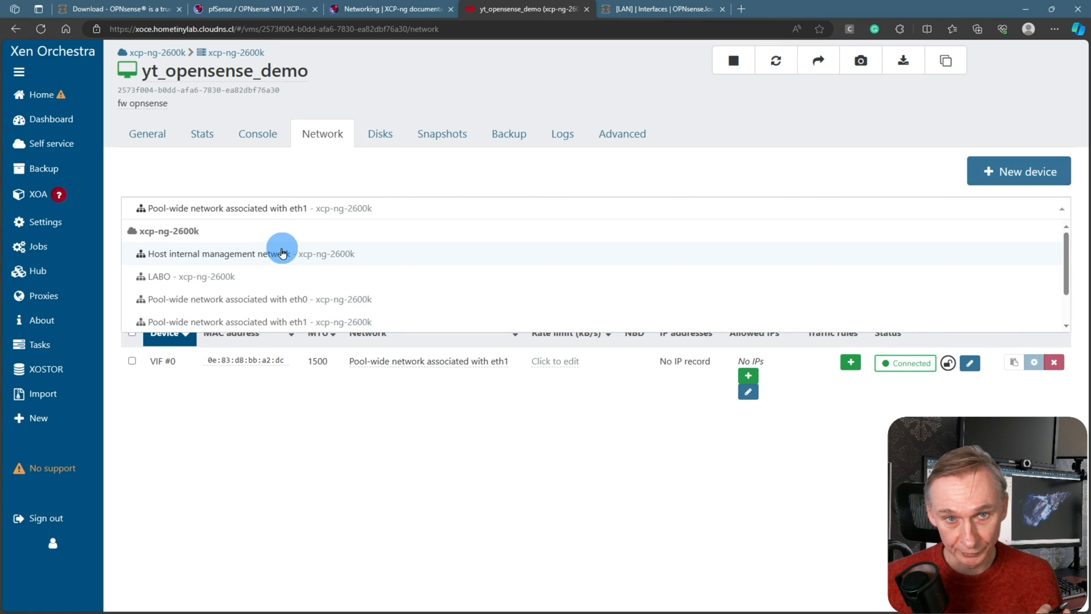
{"action": "scroll", "coordinate": [282, 250], "scroll_direction": "down", "scroll_amount": 2}
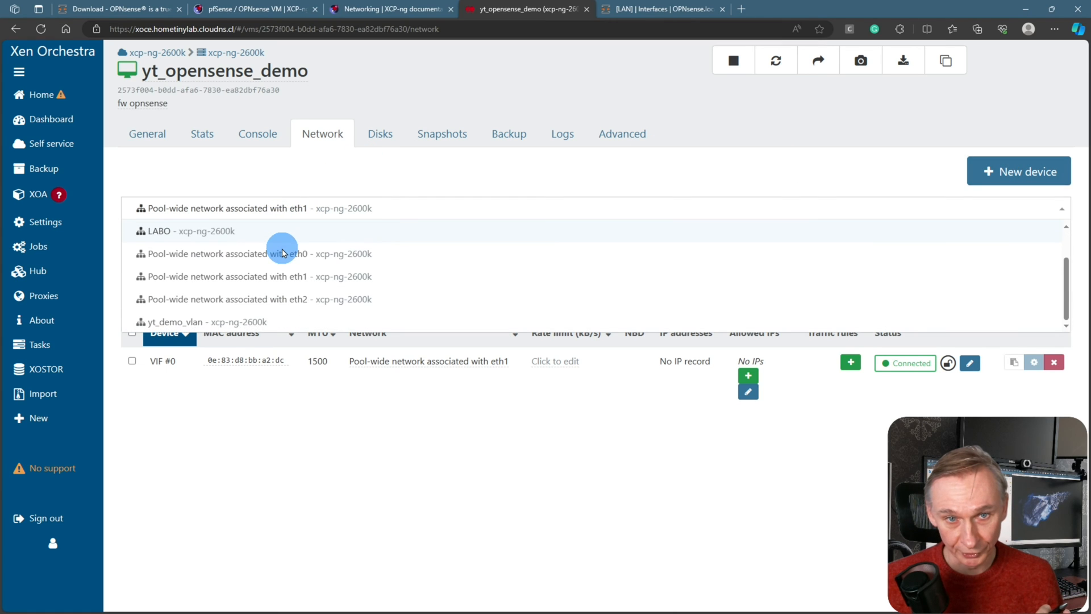
{"action": "left_click", "coordinate": [234, 321]}
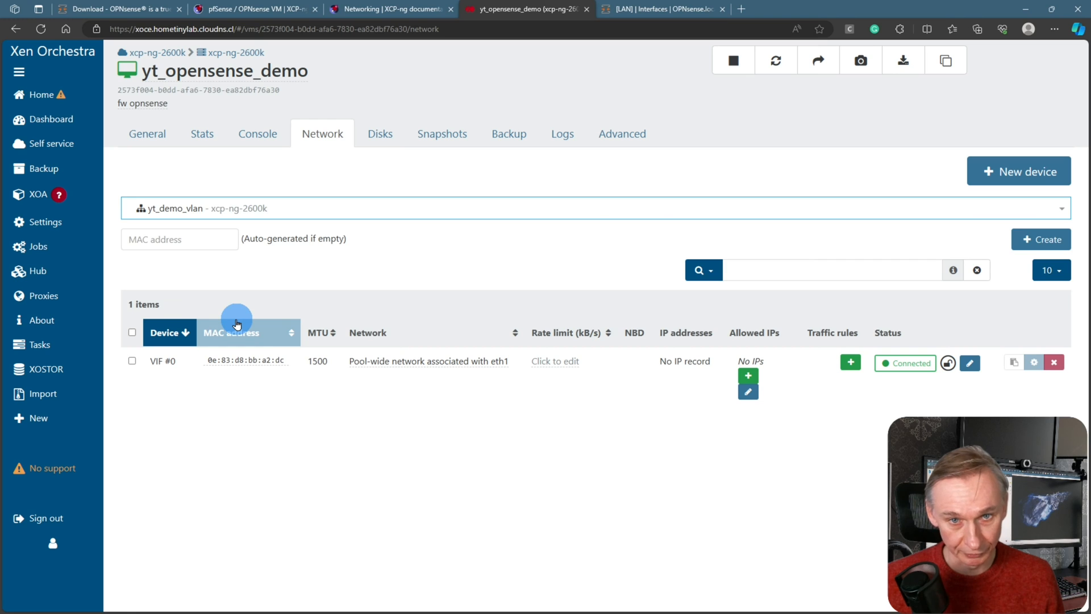
{"action": "left_click", "coordinate": [1035, 239]}
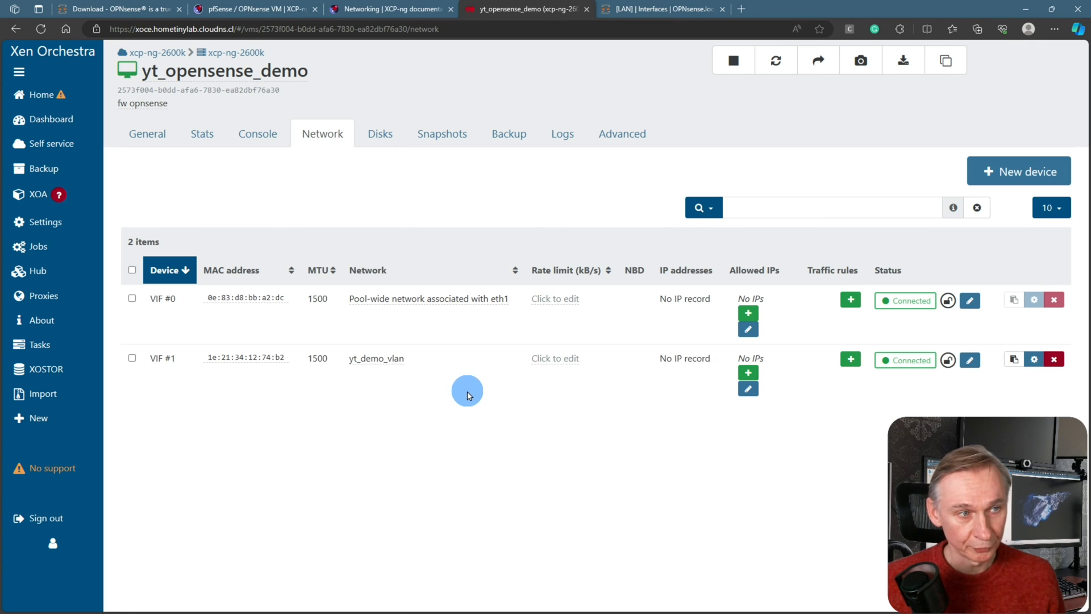
Bring up the Disable TX Checksum Offload section of the XCP-ng guide
{"action": "left_click", "coordinate": [298, 9]}
{"action": "scroll", "coordinate": [620, 408], "scroll_direction": "up", "scroll_amount": 2}
{"action": "scroll", "coordinate": [616, 401], "scroll_direction": "down", "scroll_amount": 2}
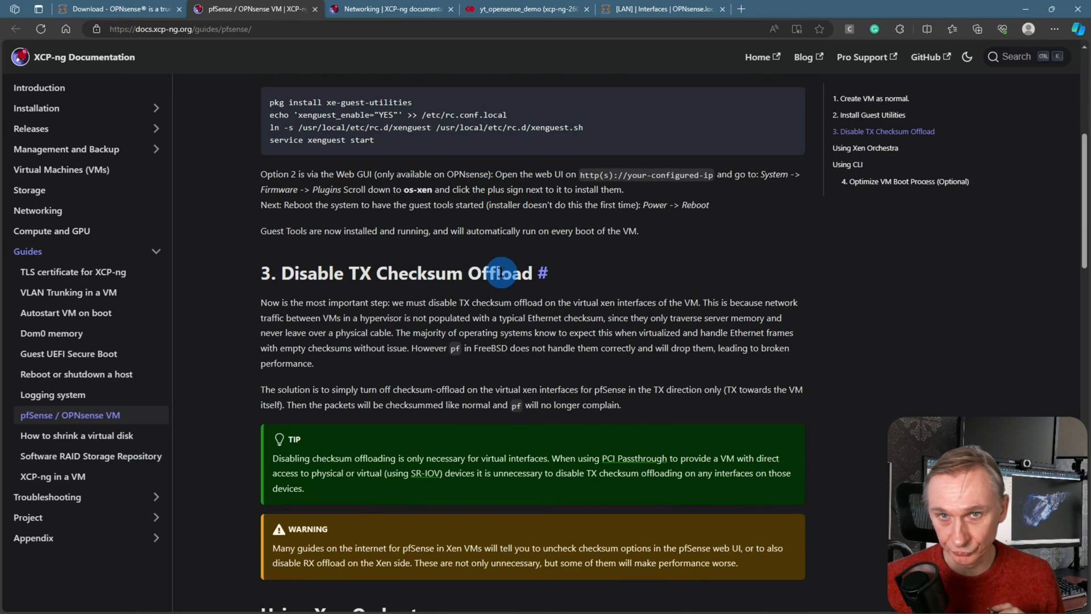
Disable TX checksumming on VIF #0 and VIF #1 of the yt_opensense_demo VM
{"action": "left_click", "coordinate": [526, 9]}
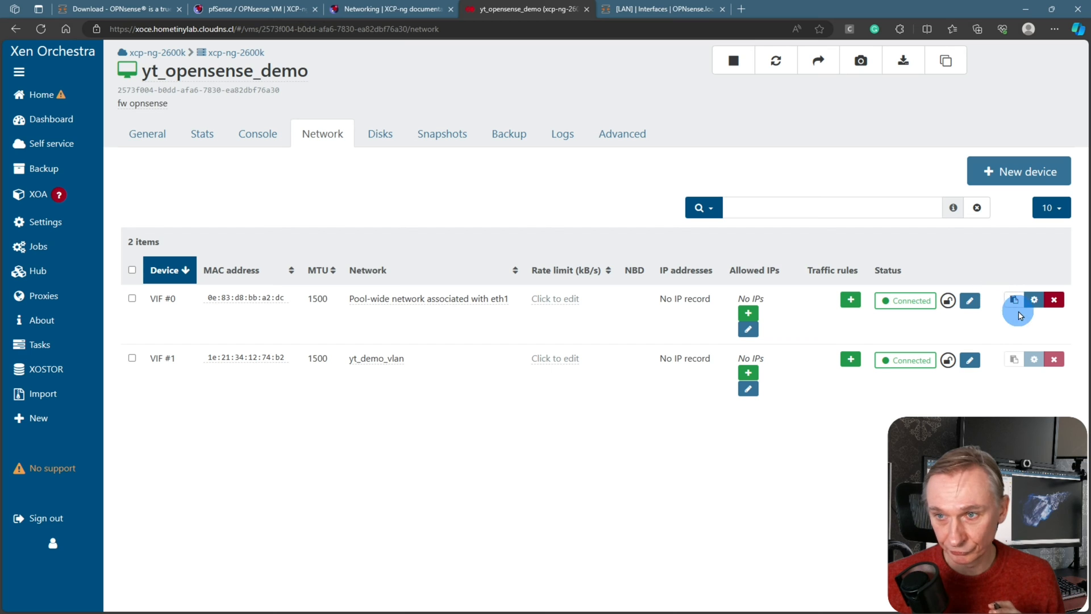
{"action": "left_click", "coordinate": [1035, 301]}
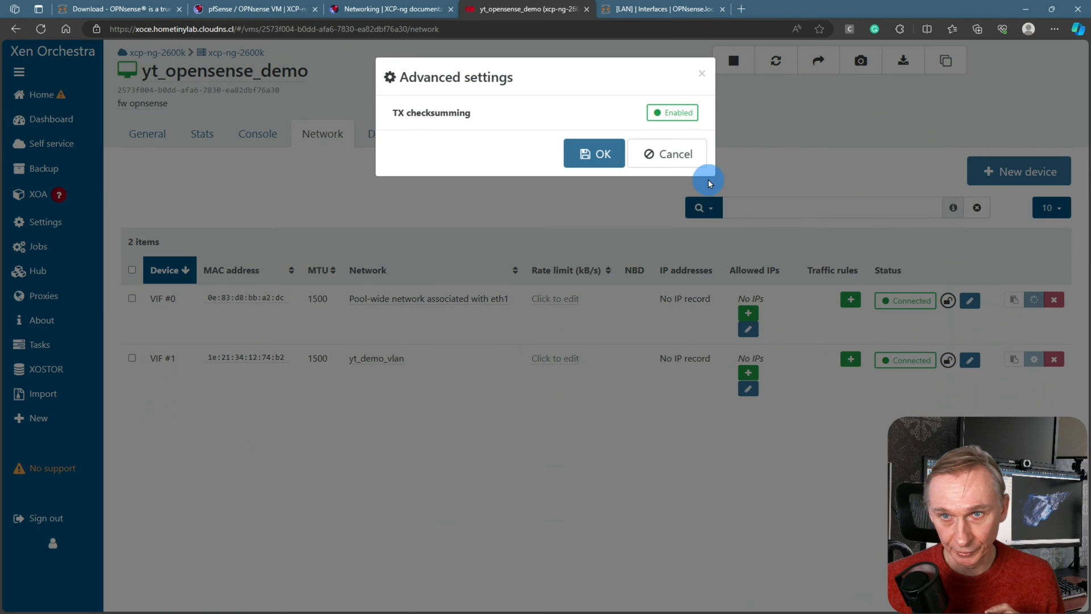
{"action": "left_click", "coordinate": [675, 117]}
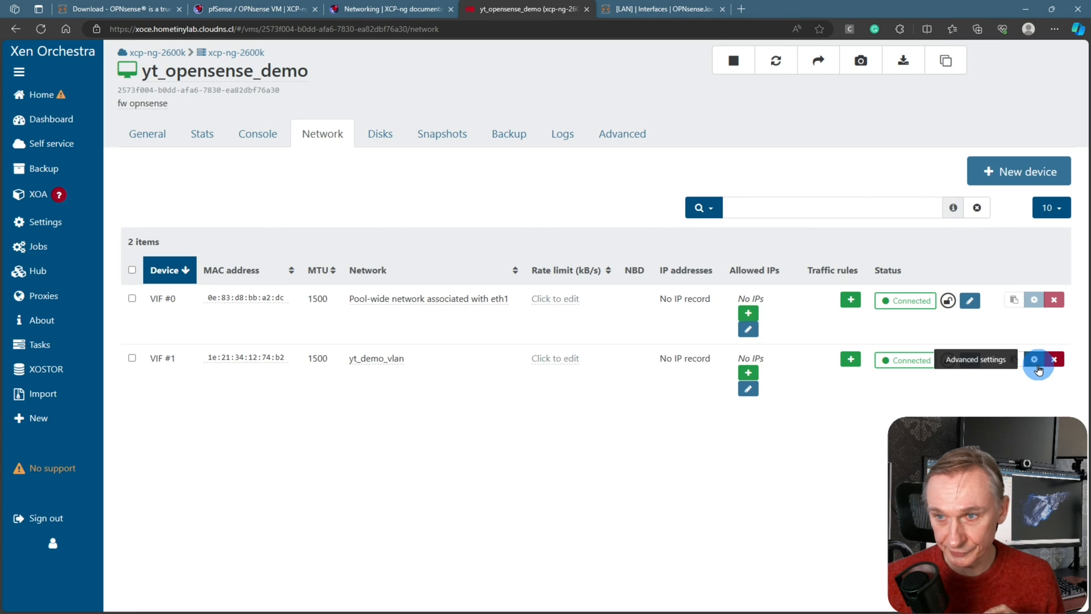
{"action": "left_click", "coordinate": [1034, 359]}
{"action": "left_click", "coordinate": [676, 112]}
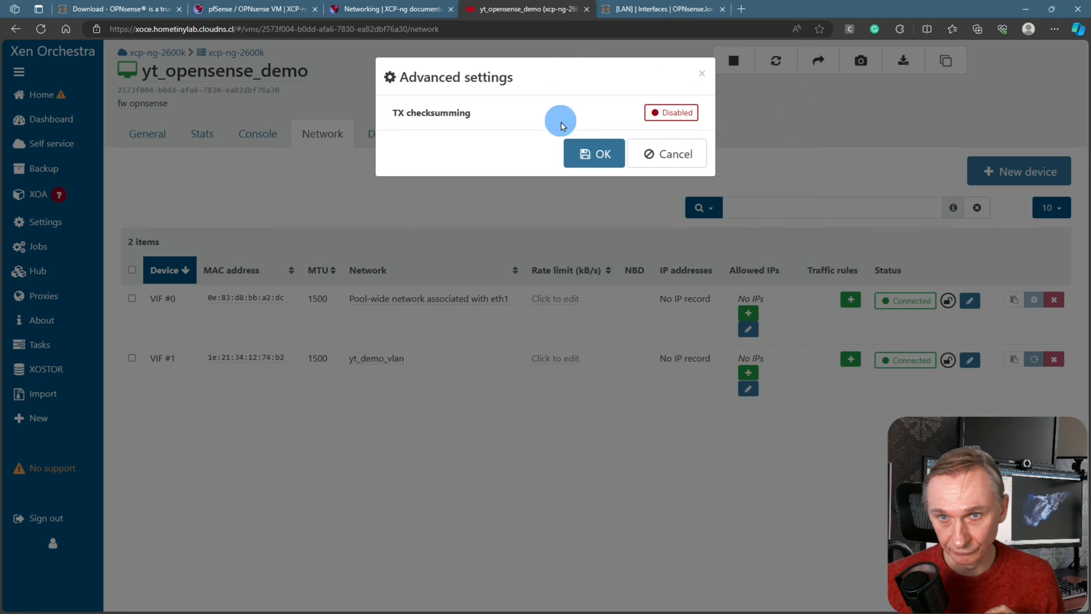
{"action": "left_click", "coordinate": [591, 153]}
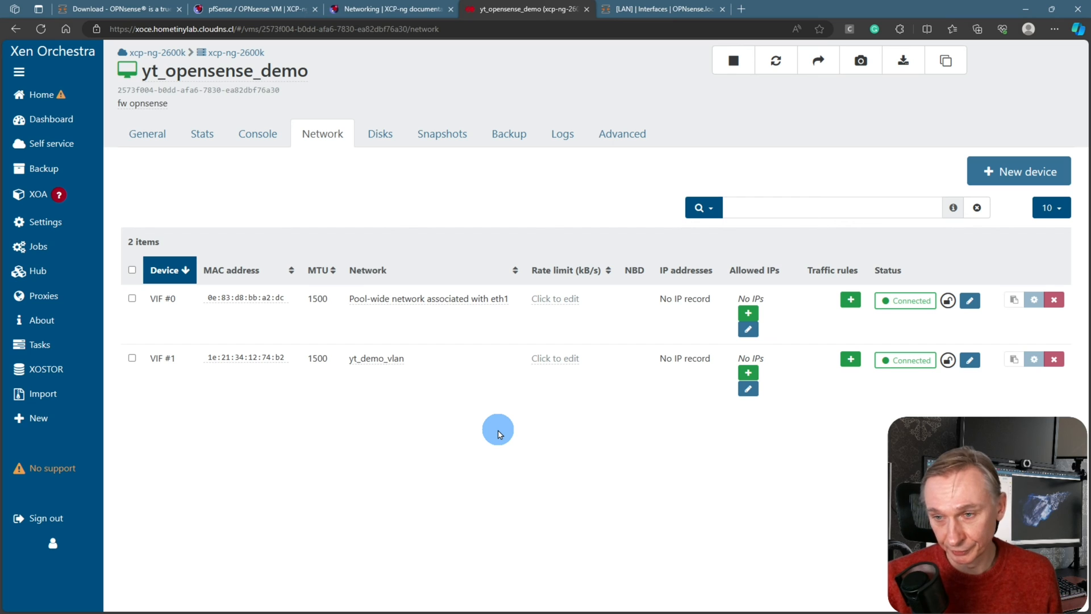
{"action": "key", "text": "ctrl+Tab"}
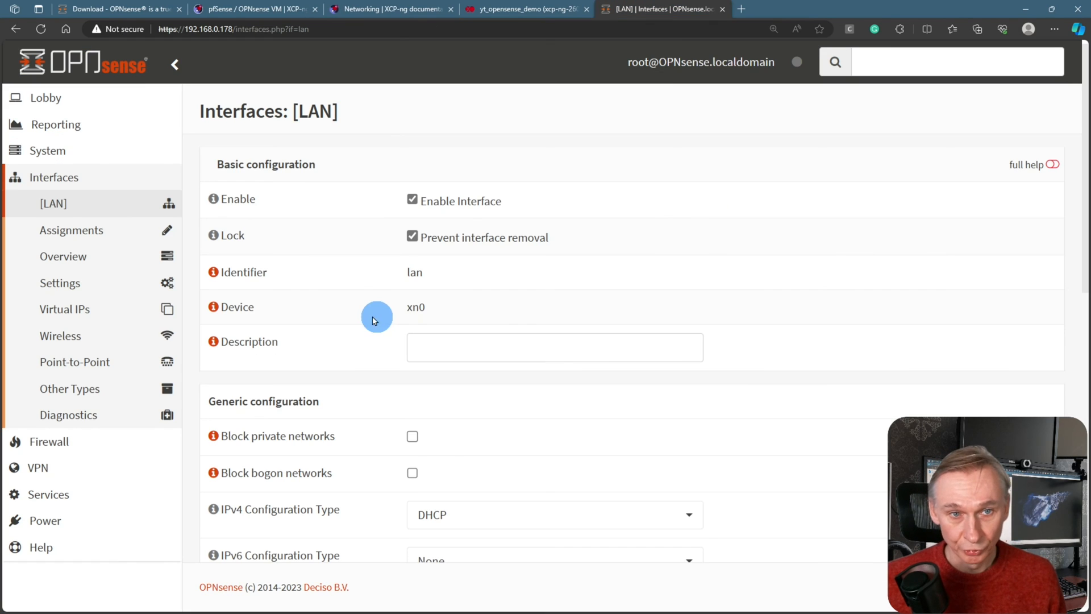
Assign device xn1 as the new OPT1 interface in Interfaces > Assignments
{"action": "left_click", "coordinate": [74, 236]}
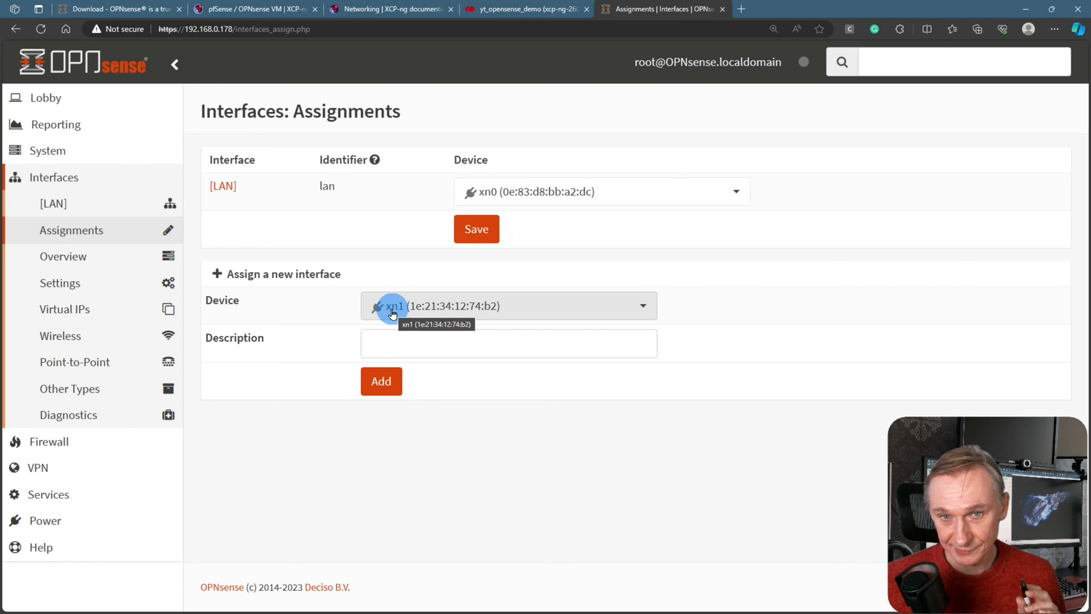
{"action": "left_click", "coordinate": [400, 373]}
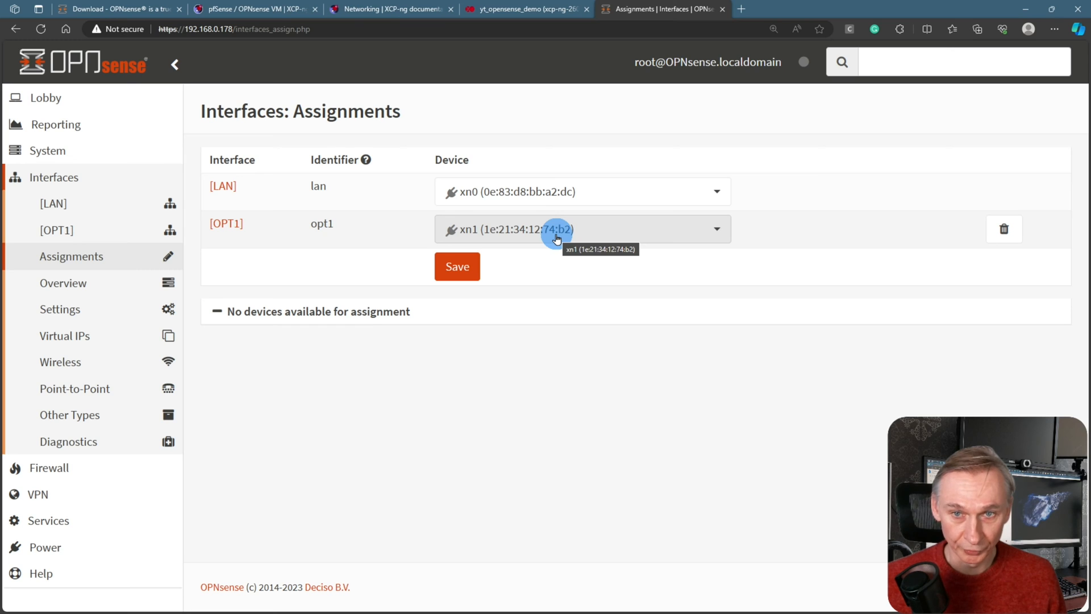
Enable OPT1 with the description 'vlan' and protect it from removal
{"action": "left_click", "coordinate": [229, 227]}
{"action": "left_click_drag", "start_coordinate": [446, 355], "coordinate": [404, 349]}
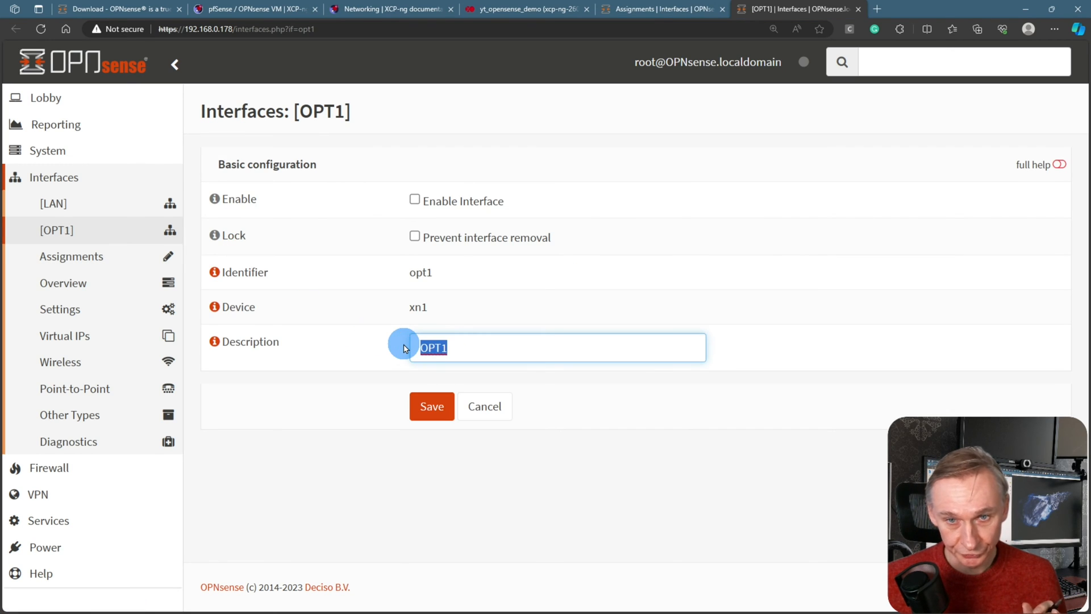
{"action": "type", "text": "vlan 20"}
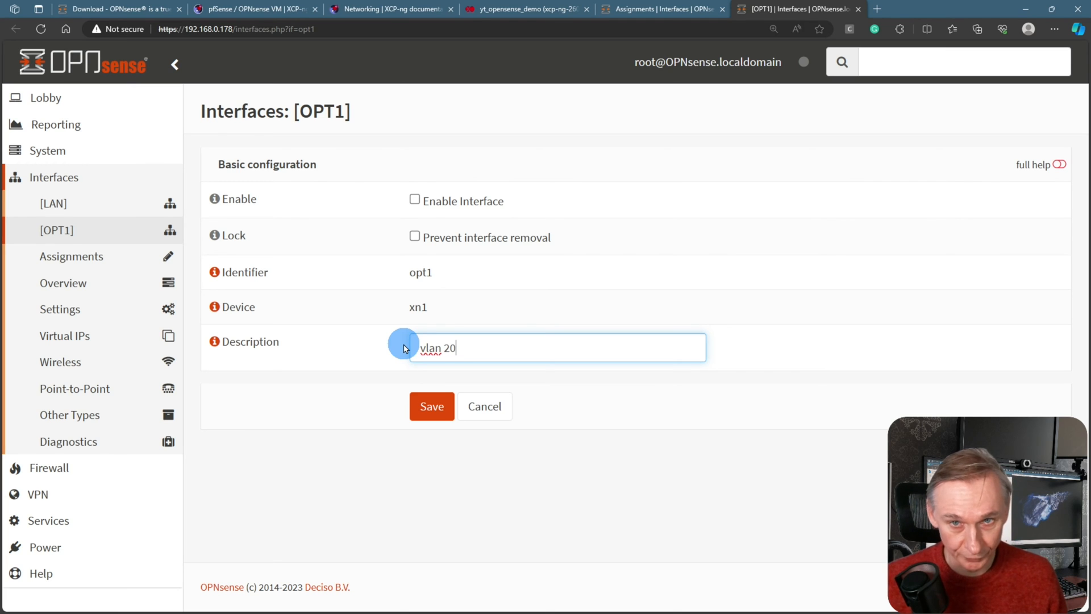
{"action": "left_click", "coordinate": [415, 200]}
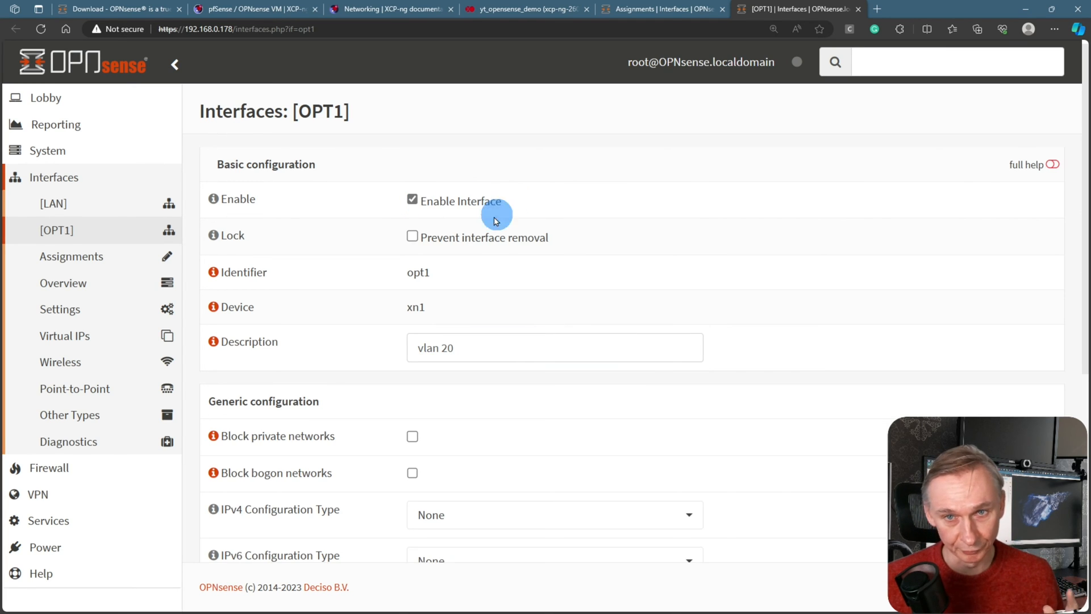
{"action": "left_click", "coordinate": [412, 238]}
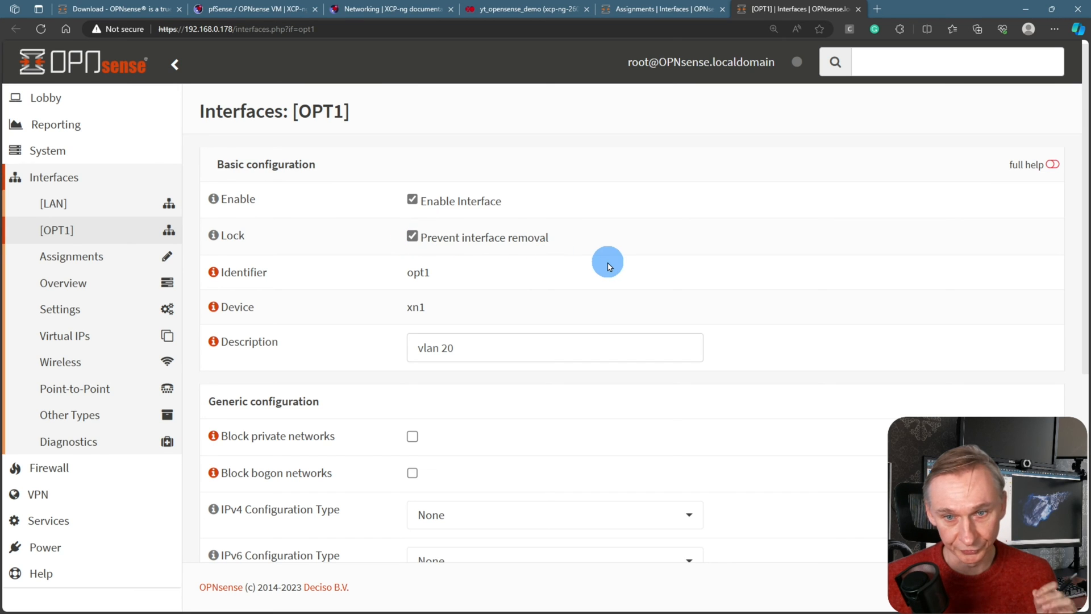
{"action": "scroll", "coordinate": [604, 260], "scroll_direction": "down", "scroll_amount": 4}
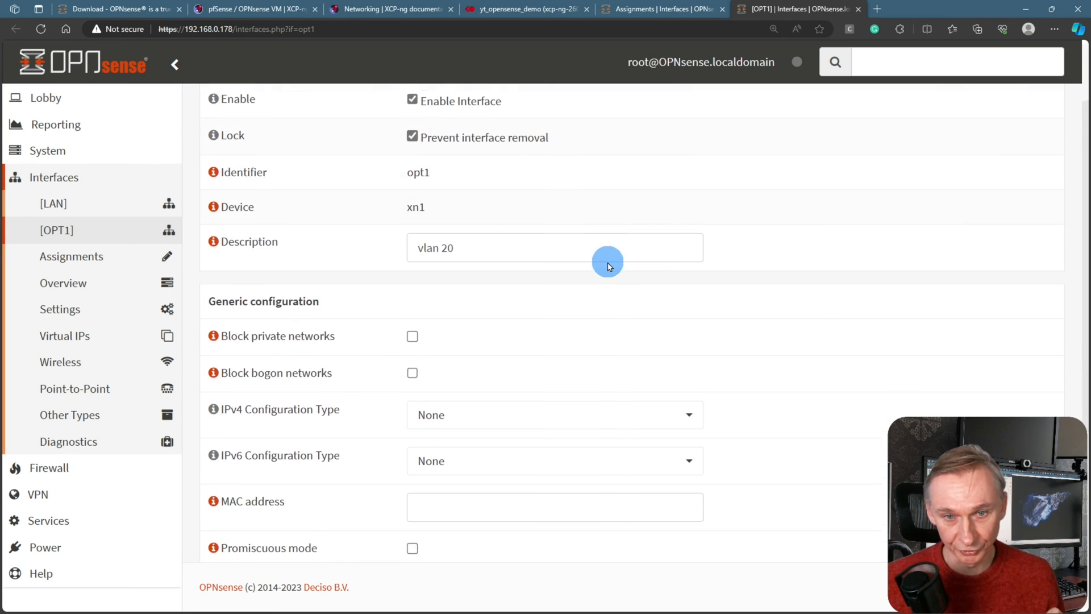
Set OPT1 to Static IPv4 with address 10.0.20.0 and a /24 subnet
{"action": "left_click", "coordinate": [564, 305]}
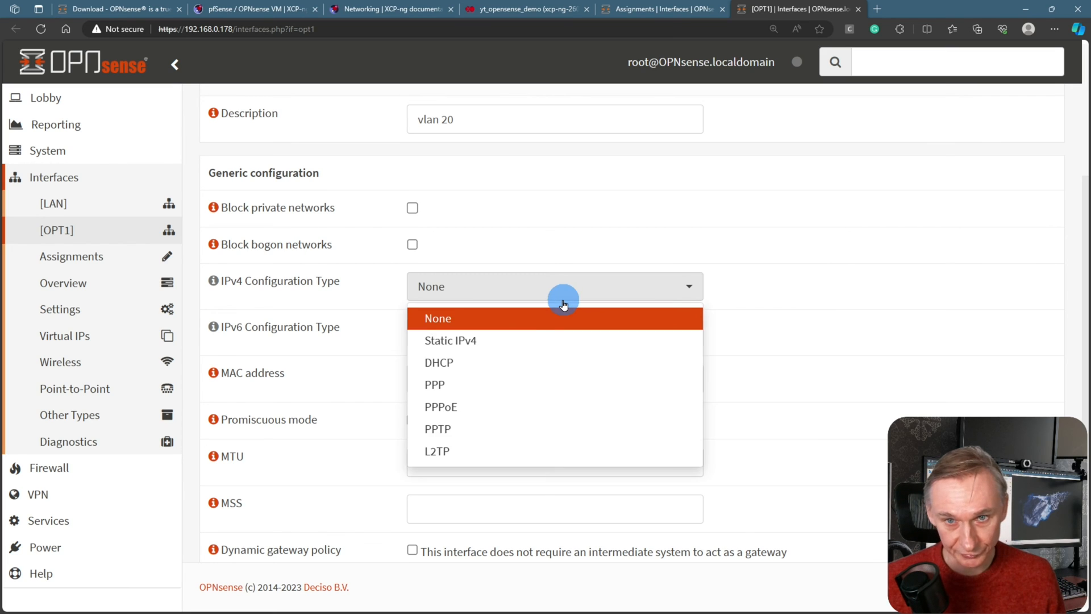
{"action": "left_click", "coordinate": [521, 338]}
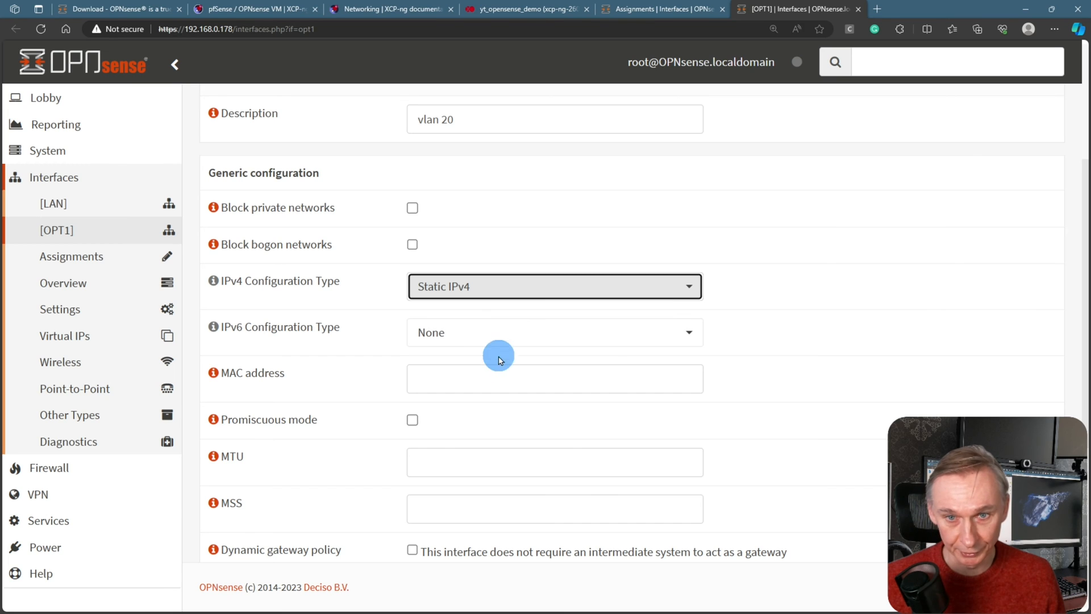
{"action": "scroll", "coordinate": [506, 348], "scroll_direction": "down", "scroll_amount": 2}
{"action": "scroll", "coordinate": [518, 358], "scroll_direction": "down", "scroll_amount": 2}
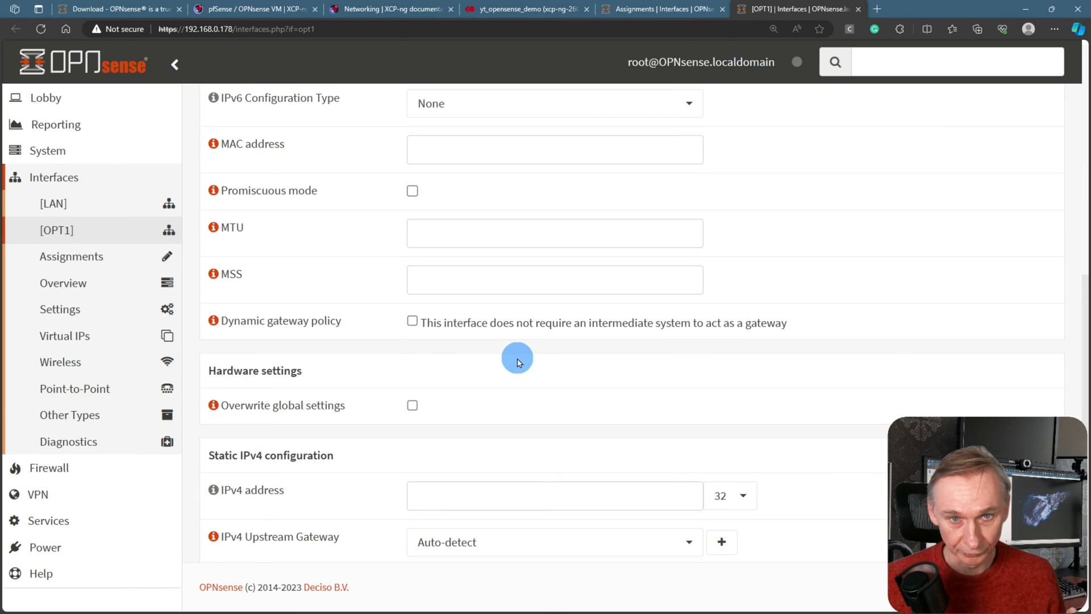
{"action": "scroll", "coordinate": [518, 358], "scroll_direction": "down", "scroll_amount": 2}
{"action": "left_click", "coordinate": [470, 407]}
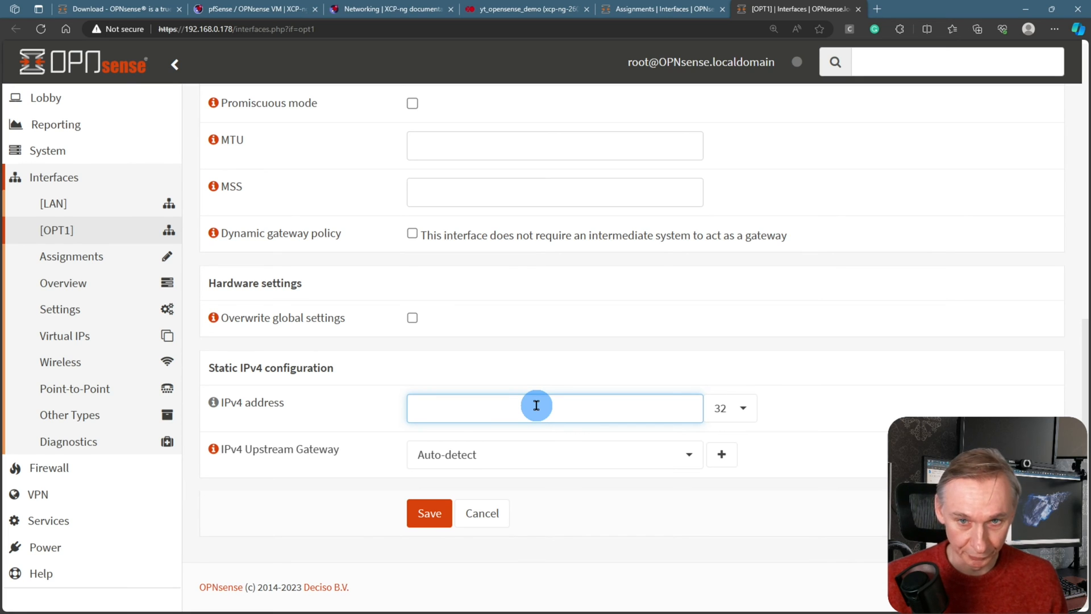
{"action": "type", "text": "10"}
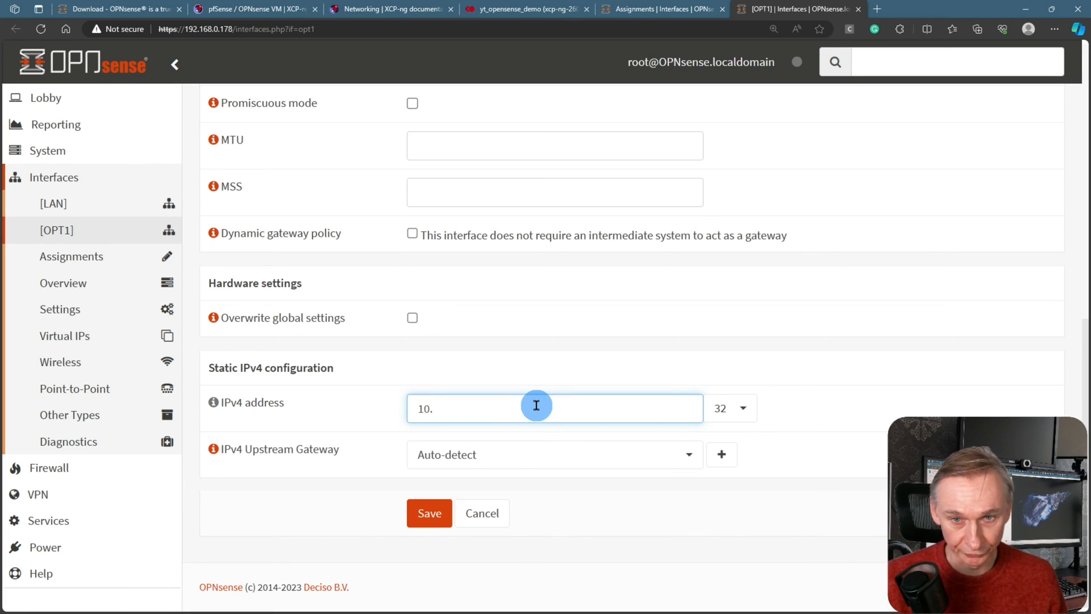
{"action": "type", "text": ".0.20.0"}
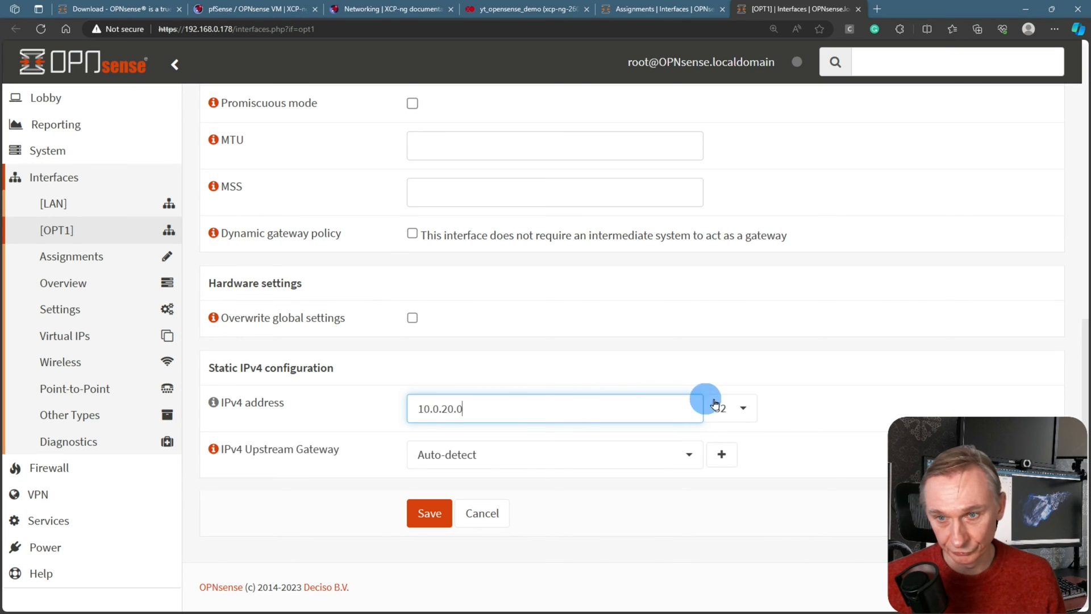
{"action": "left_click", "coordinate": [745, 408]}
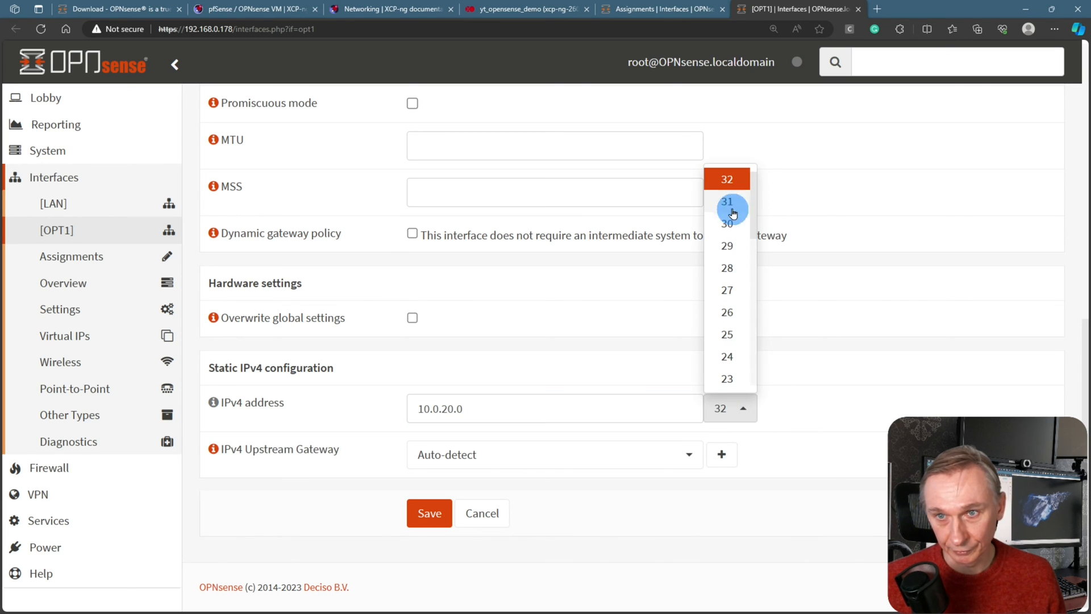
{"action": "left_click", "coordinate": [733, 352]}
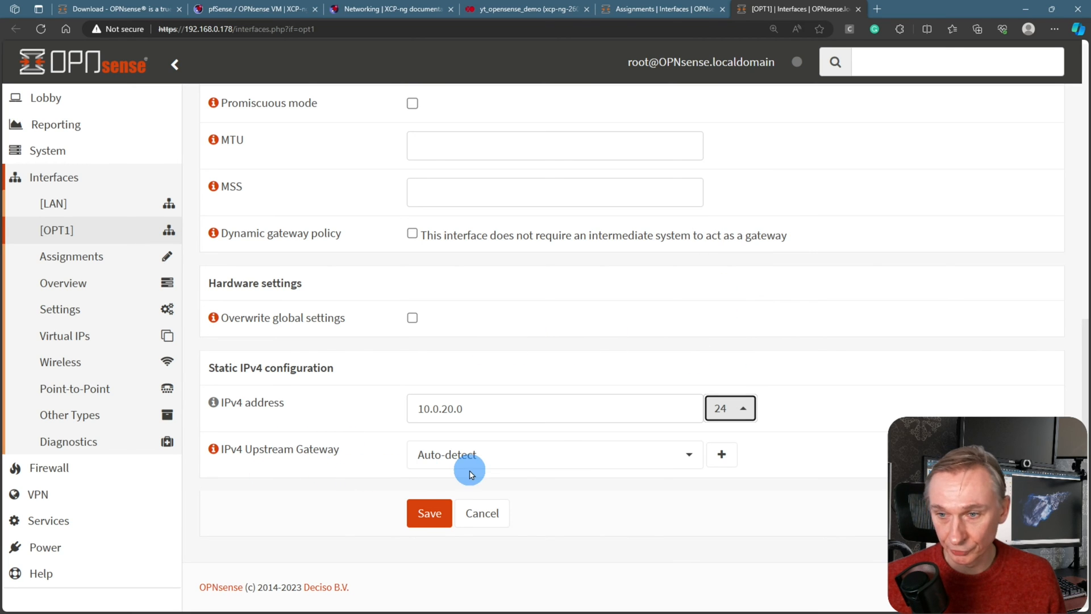
Save the vlan20 interface, correct its address to 10.0.20.1/24, save again and apply
{"action": "left_click", "coordinate": [418, 513]}
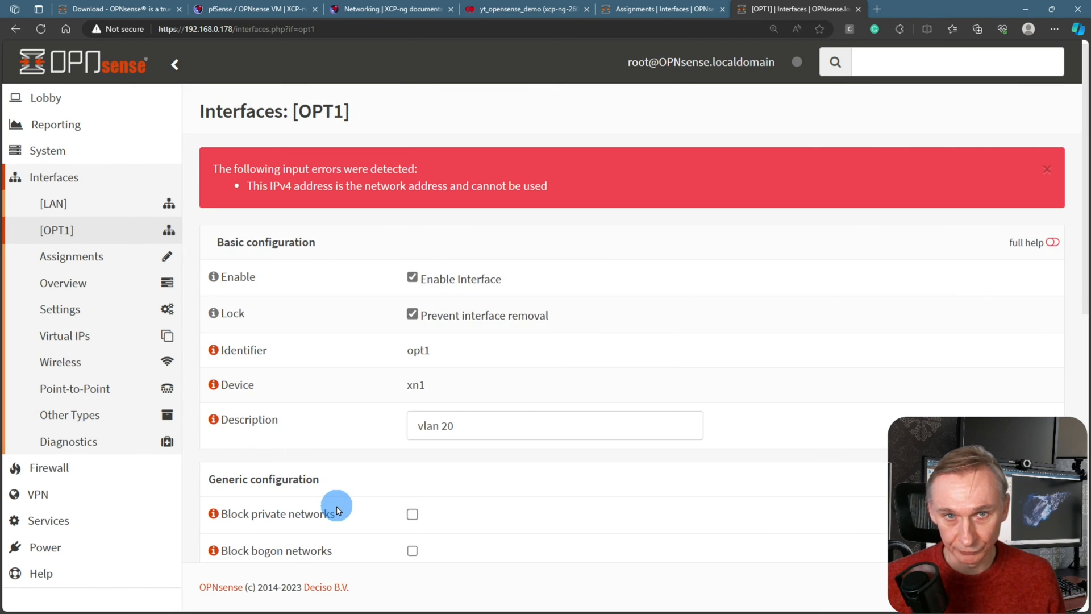
{"action": "scroll", "coordinate": [529, 309], "scroll_direction": "down", "scroll_amount": 2}
{"action": "scroll", "coordinate": [533, 316], "scroll_direction": "up", "scroll_amount": 2}
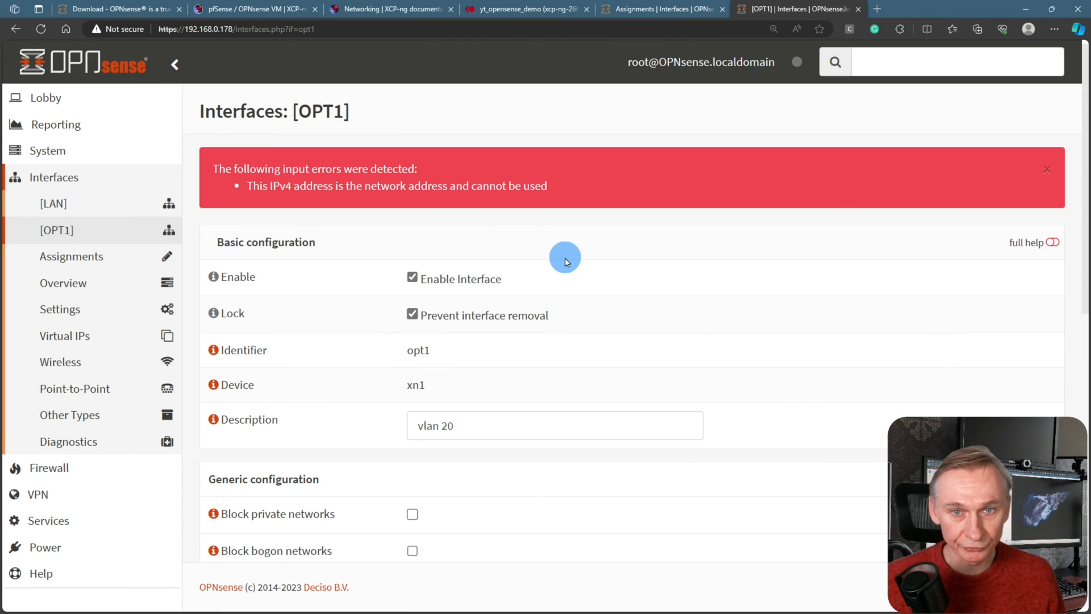
{"action": "scroll", "coordinate": [565, 259], "scroll_direction": "down", "scroll_amount": 10}
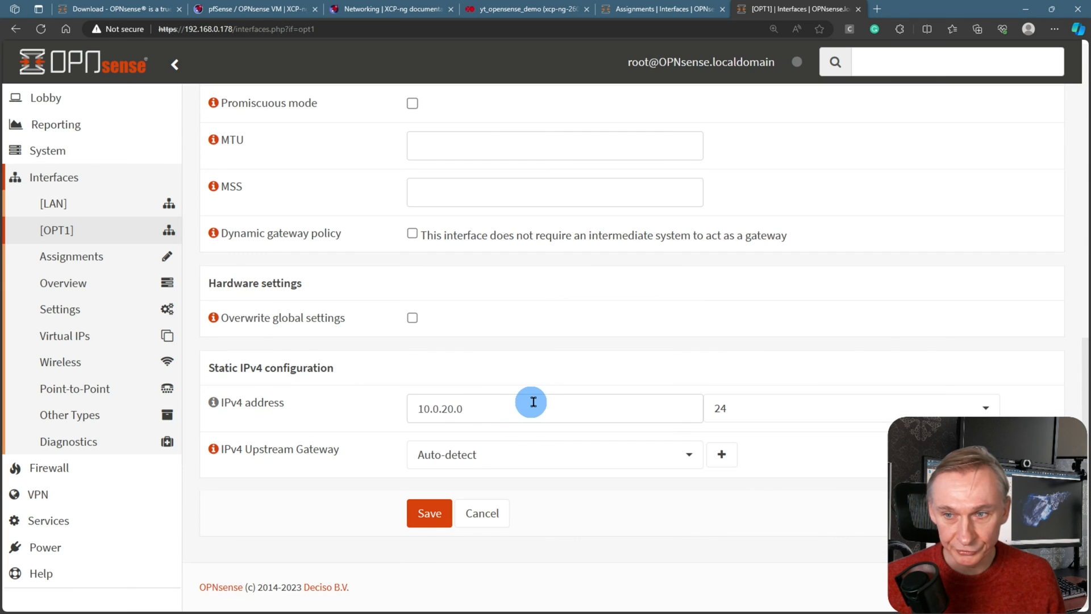
{"action": "scroll", "coordinate": [532, 395], "scroll_direction": "up", "scroll_amount": 6}
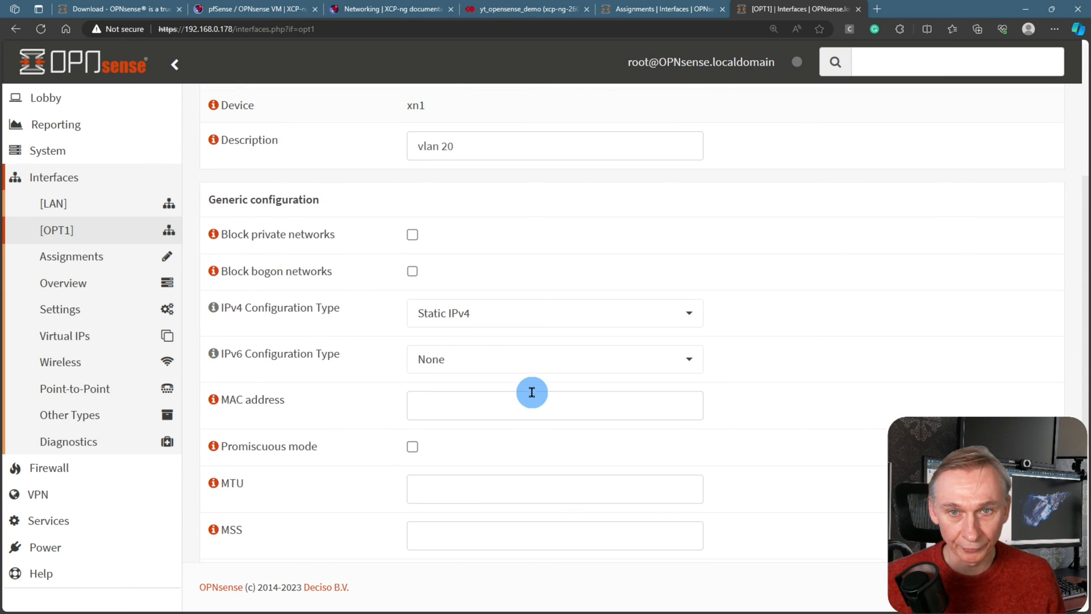
{"action": "scroll", "coordinate": [533, 396], "scroll_direction": "down", "scroll_amount": 6}
{"action": "left_click", "coordinate": [498, 406]}
{"action": "key", "text": "BackSpace"}
{"action": "key", "text": "BackSpace"}
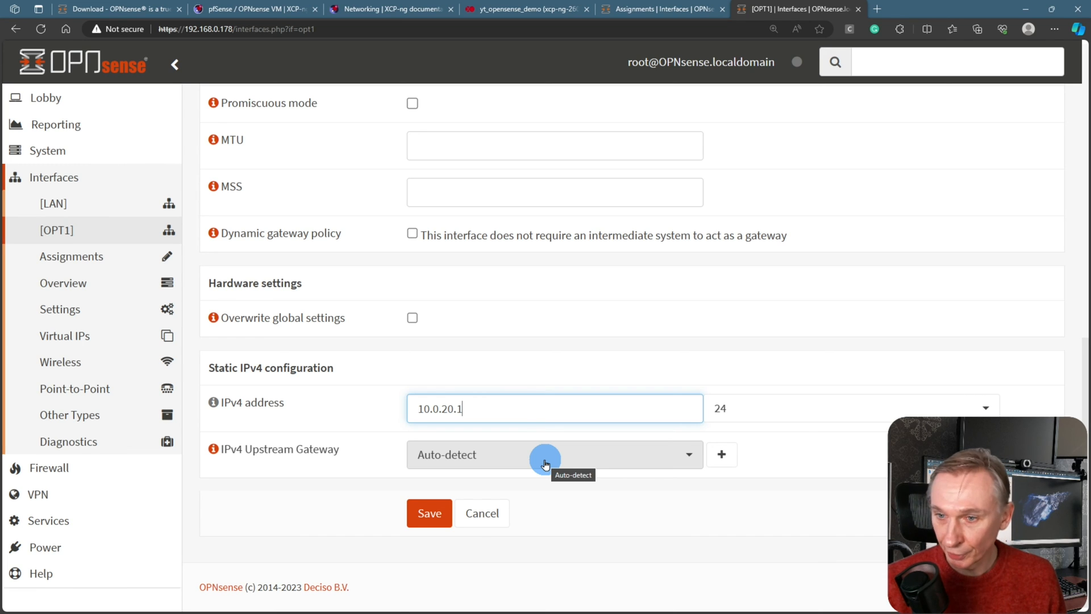
{"action": "left_click", "coordinate": [429, 513]}
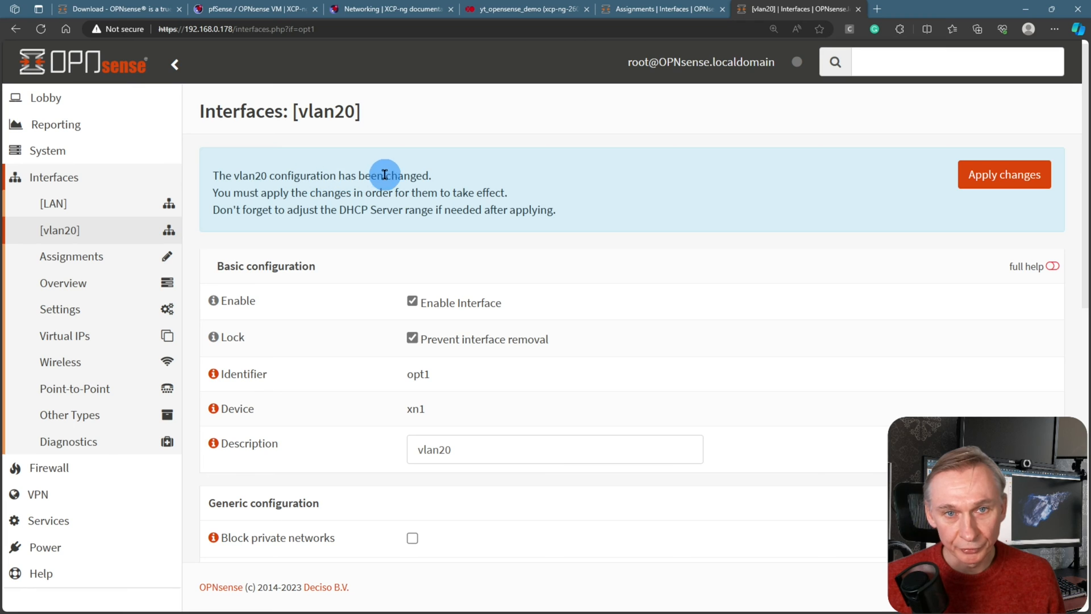
{"action": "left_click", "coordinate": [1005, 175]}
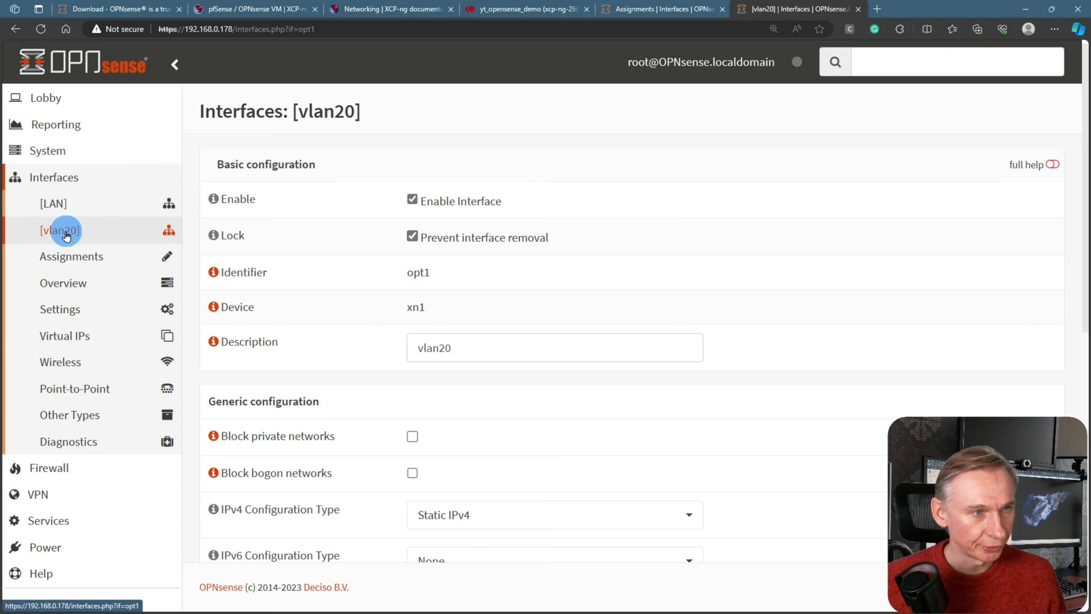
Delete and apply removal of the LAN IPv6 default allow rule, then view the vlan20 rules
{"action": "left_click", "coordinate": [62, 206]}
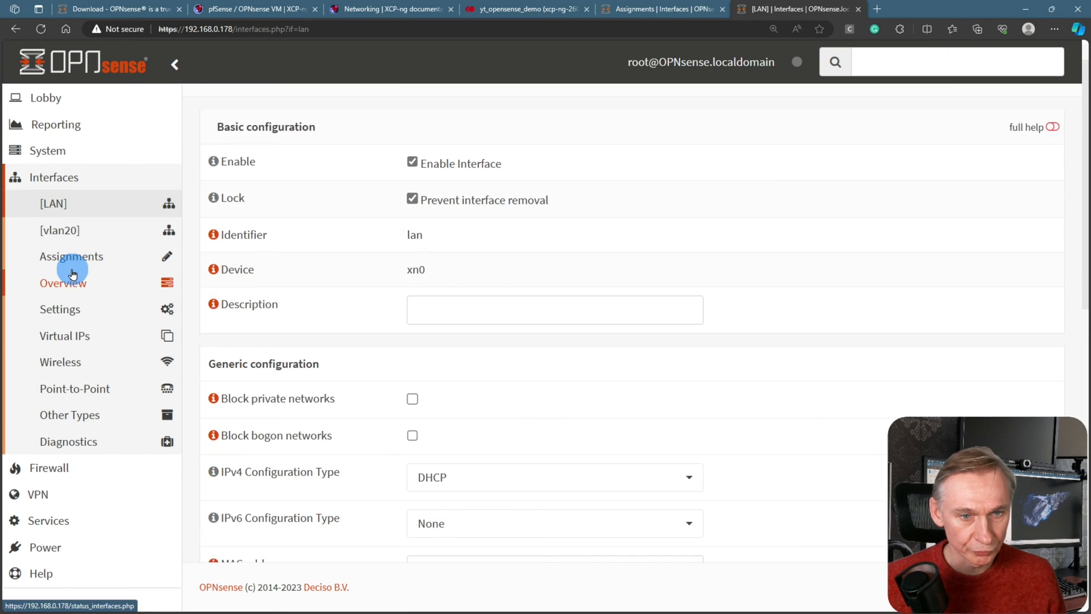
{"action": "scroll", "coordinate": [73, 306], "scroll_direction": "down", "scroll_amount": 2}
{"action": "left_click", "coordinate": [51, 468]}
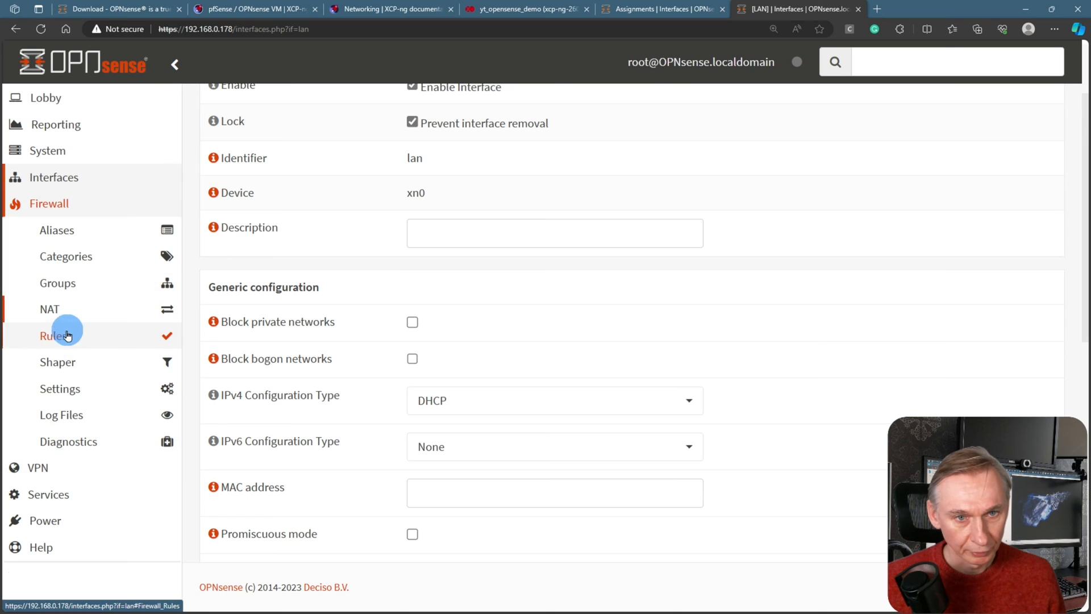
{"action": "left_click", "coordinate": [65, 344]}
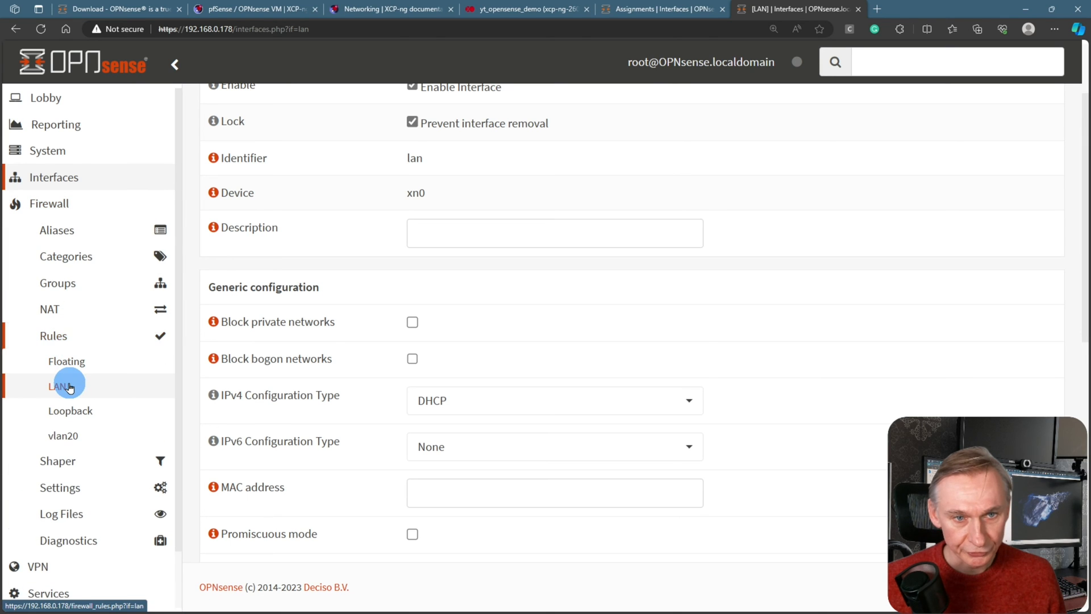
{"action": "left_click", "coordinate": [68, 382]}
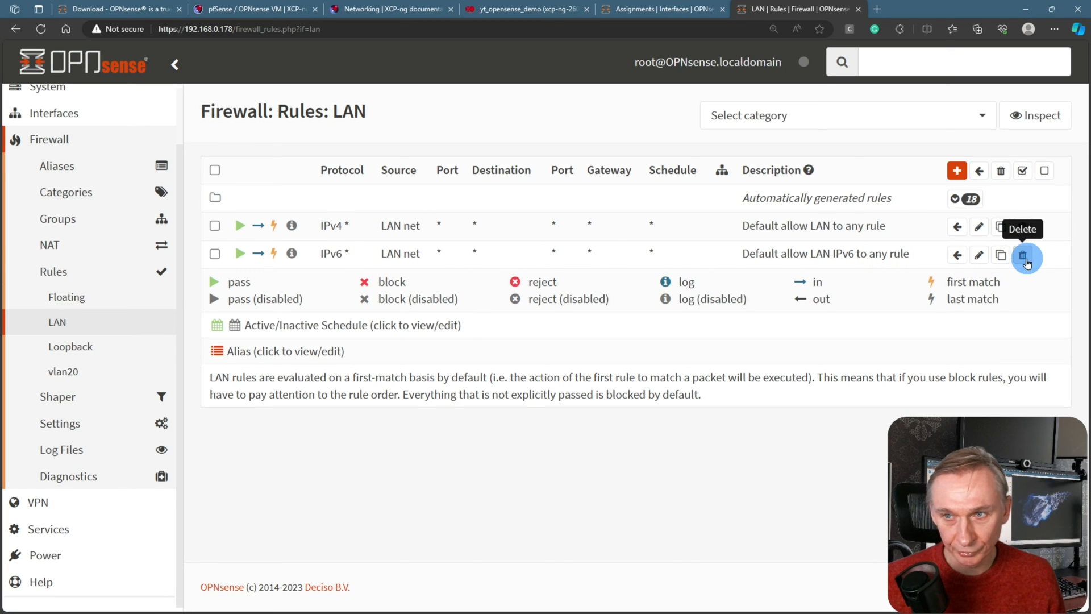
{"action": "left_click", "coordinate": [1023, 257]}
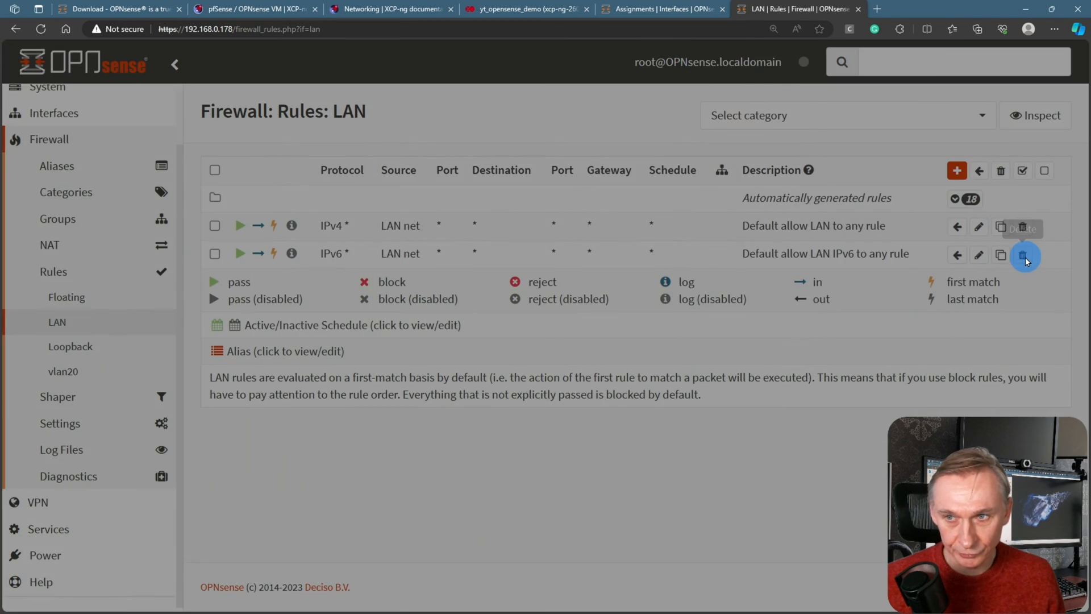
{"action": "left_click", "coordinate": [767, 223]}
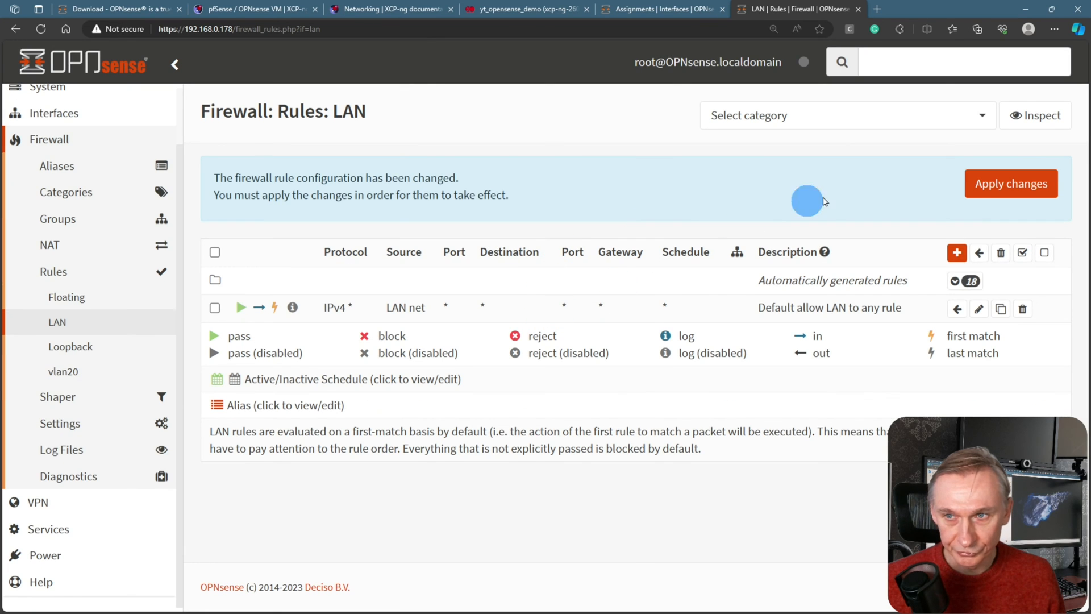
{"action": "left_click", "coordinate": [1010, 184]}
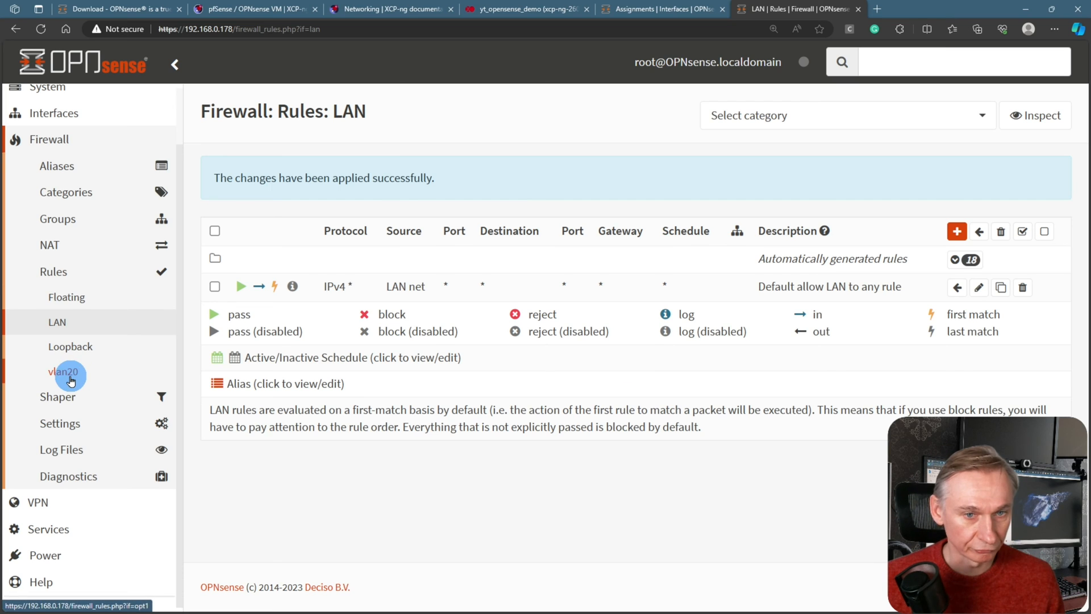
{"action": "left_click", "coordinate": [71, 380]}
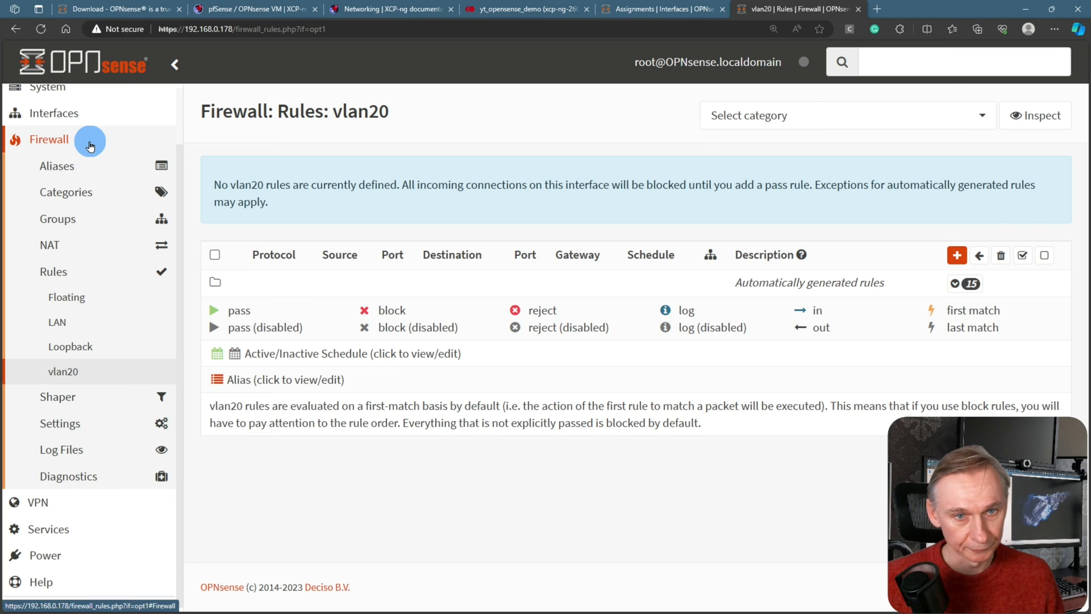
Turn on the DHCPv4 server for the vlan20 interface
{"action": "left_click", "coordinate": [90, 146]}
{"action": "left_click", "coordinate": [62, 271]}
{"action": "left_click", "coordinate": [70, 311]}
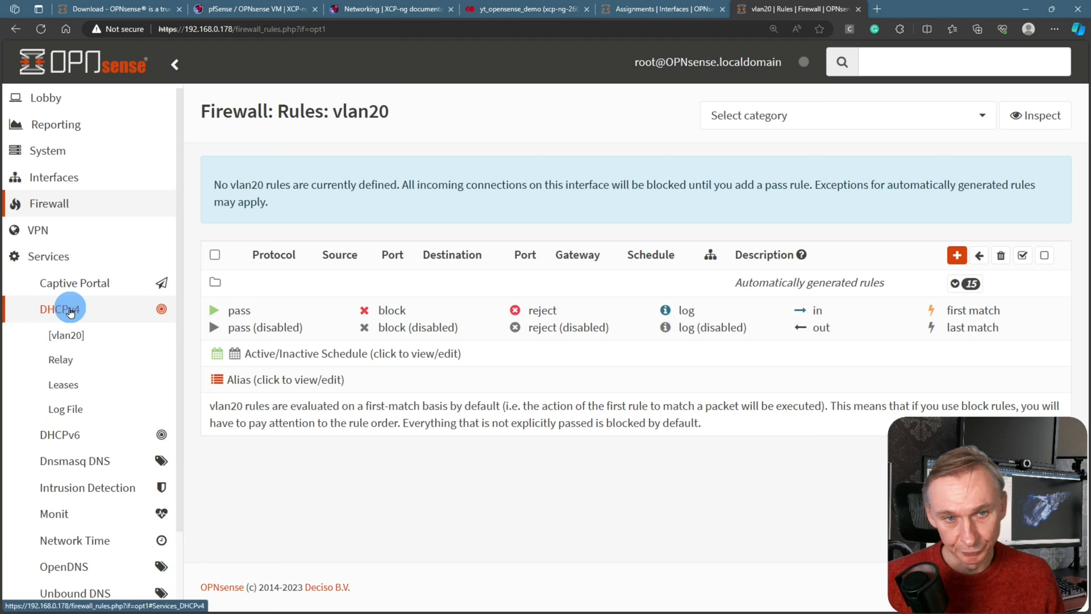
{"action": "left_click", "coordinate": [69, 335]}
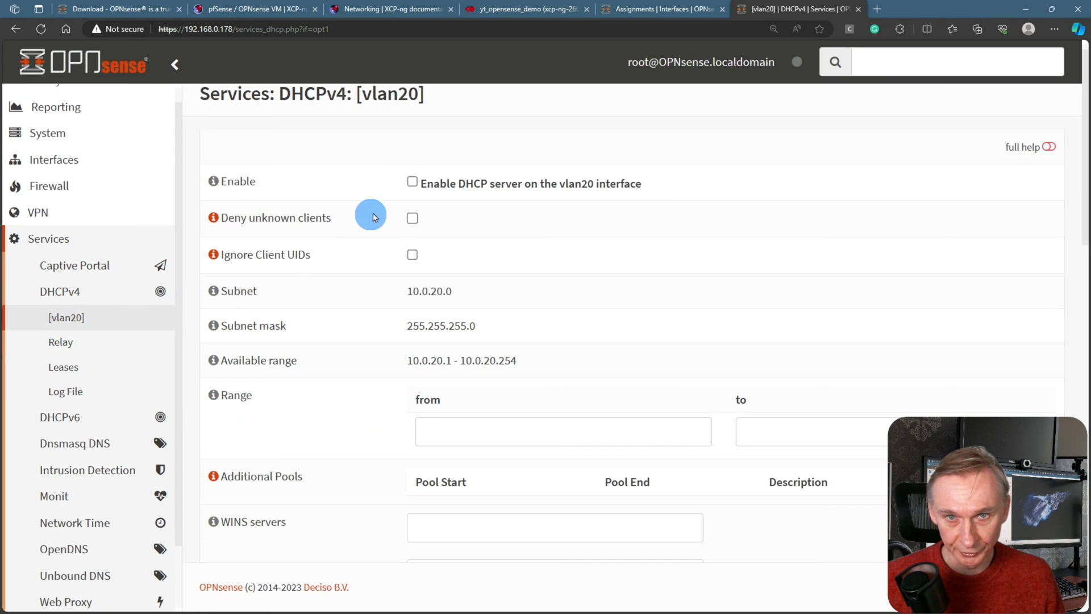
{"action": "left_click", "coordinate": [412, 181]}
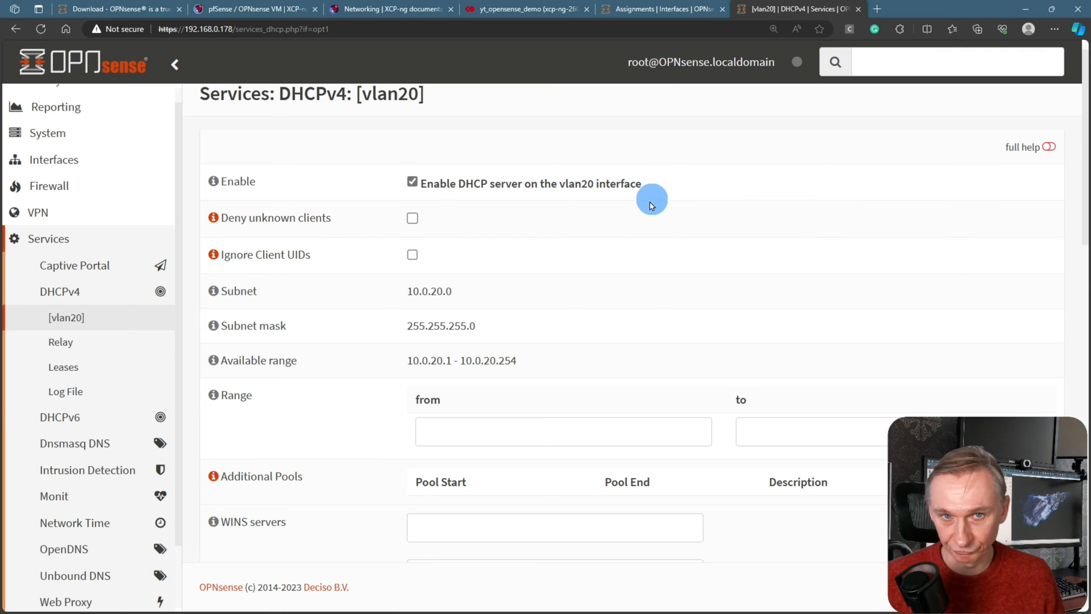
Set the vlan20 DHCP range from 10.0.20.100 to 10.0.20.200
{"action": "scroll", "coordinate": [398, 202], "scroll_direction": "down", "scroll_amount": 2}
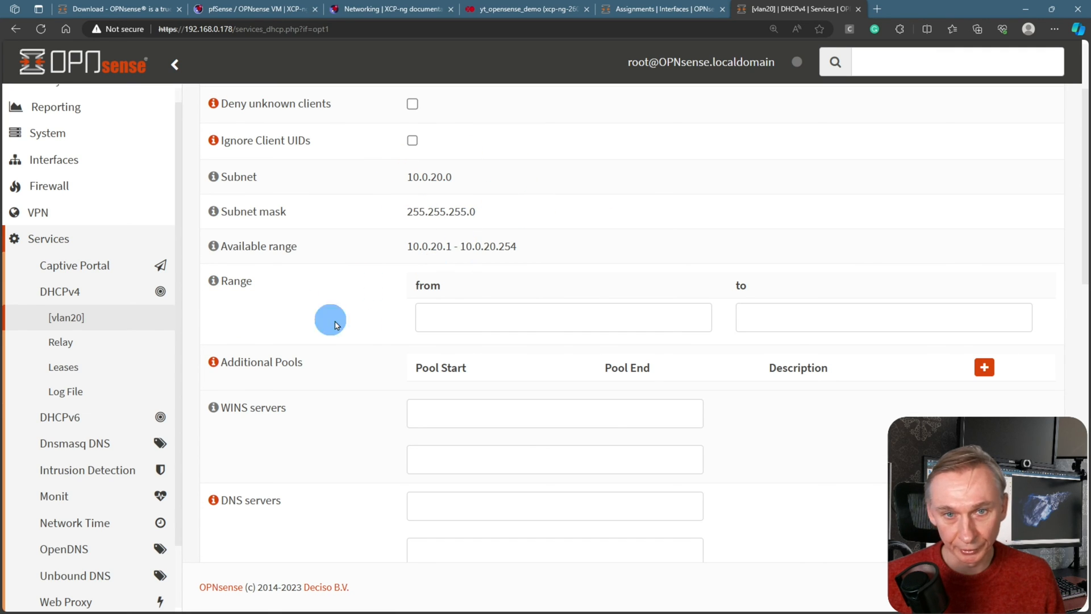
{"action": "left_click", "coordinate": [435, 319]}
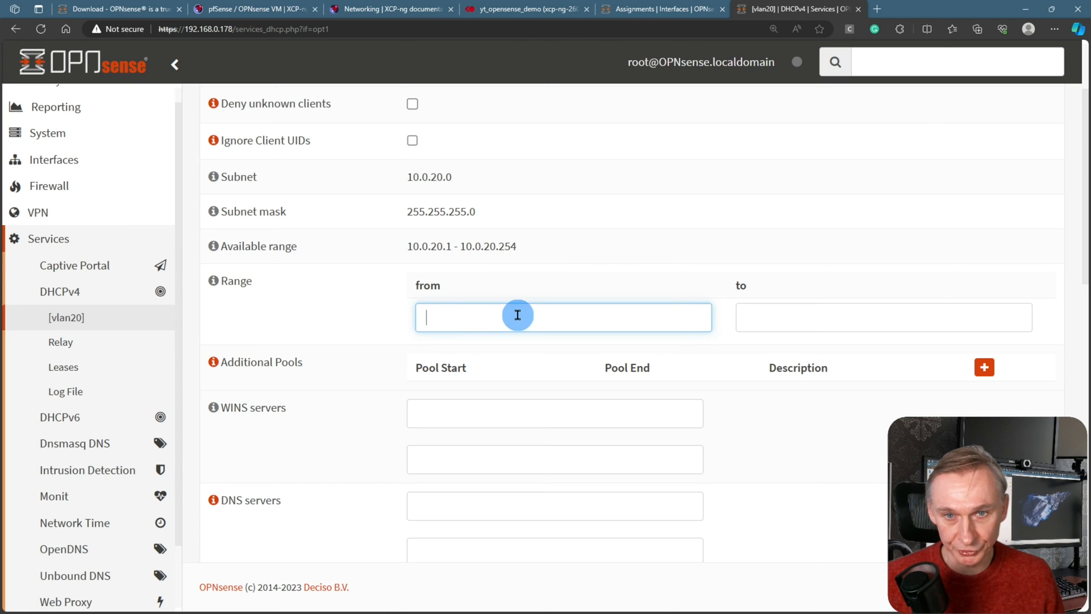
{"action": "type", "text": "10.0.20.100"}
{"action": "left_click", "coordinate": [761, 319]}
{"action": "type", "text": "10.0.20.200"}
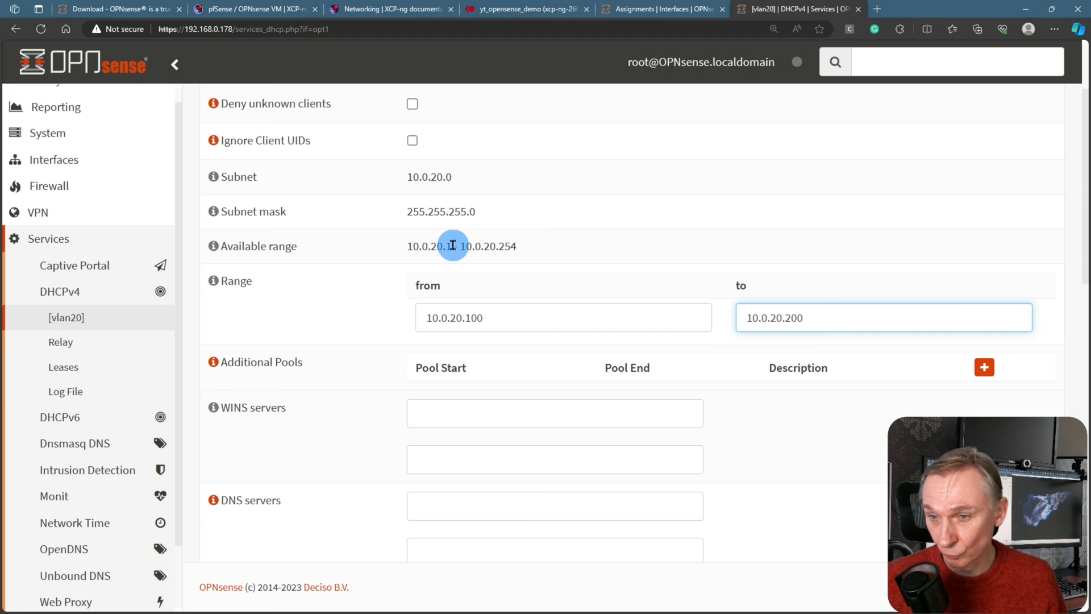
{"action": "left_click_drag", "start_coordinate": [461, 245], "coordinate": [518, 246]}
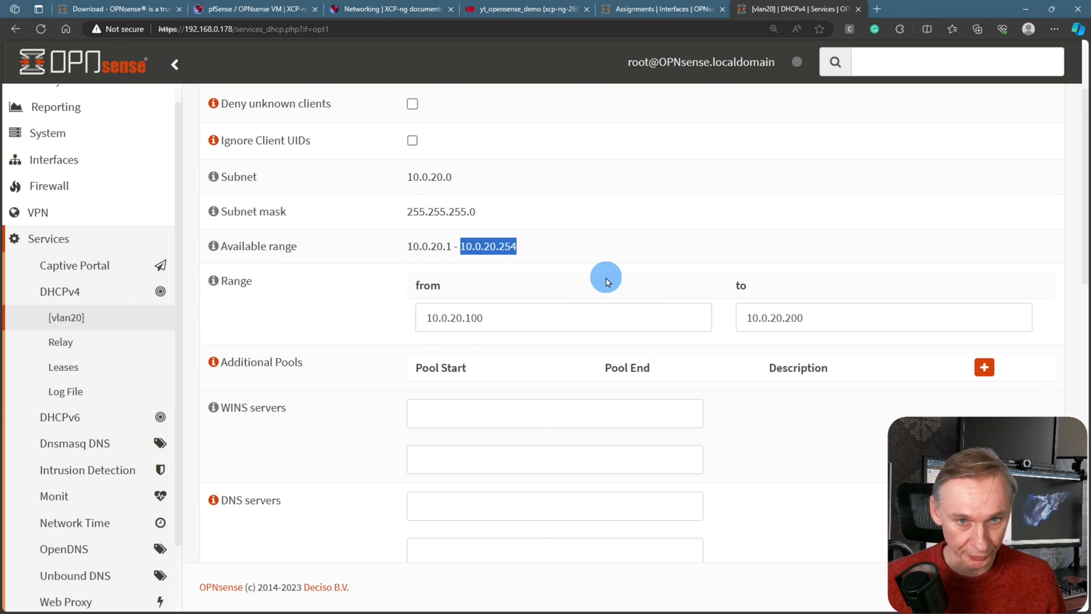
{"action": "scroll", "coordinate": [607, 282], "scroll_direction": "down", "scroll_amount": 4}
{"action": "left_click", "coordinate": [581, 287]}
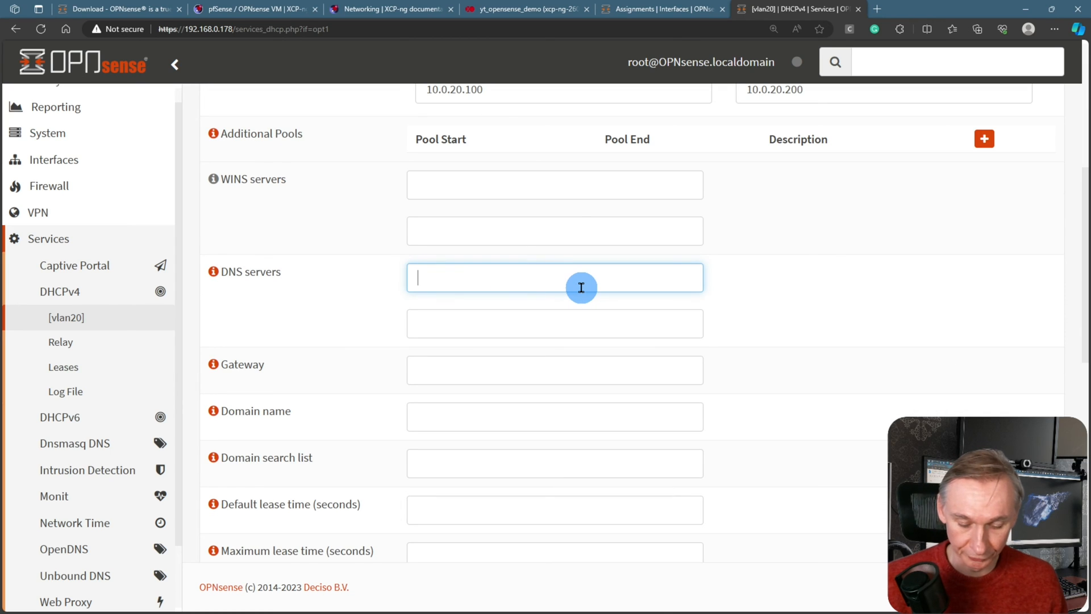
Enter DNS servers 192.168.0.34 and 192.168.0.33 for vlan20 DHCP and save
{"action": "type", "text": "192.168.0.34"}
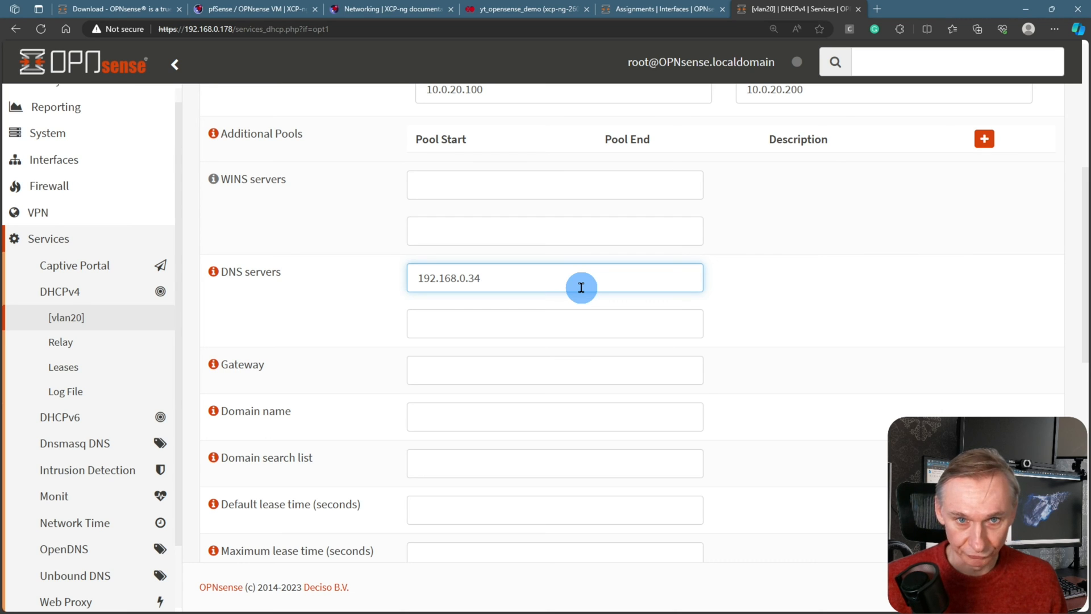
{"action": "left_click", "coordinate": [548, 322]}
{"action": "type", "text": "192.168.0.33"}
{"action": "scroll", "coordinate": [548, 324], "scroll_direction": "down", "scroll_amount": 2}
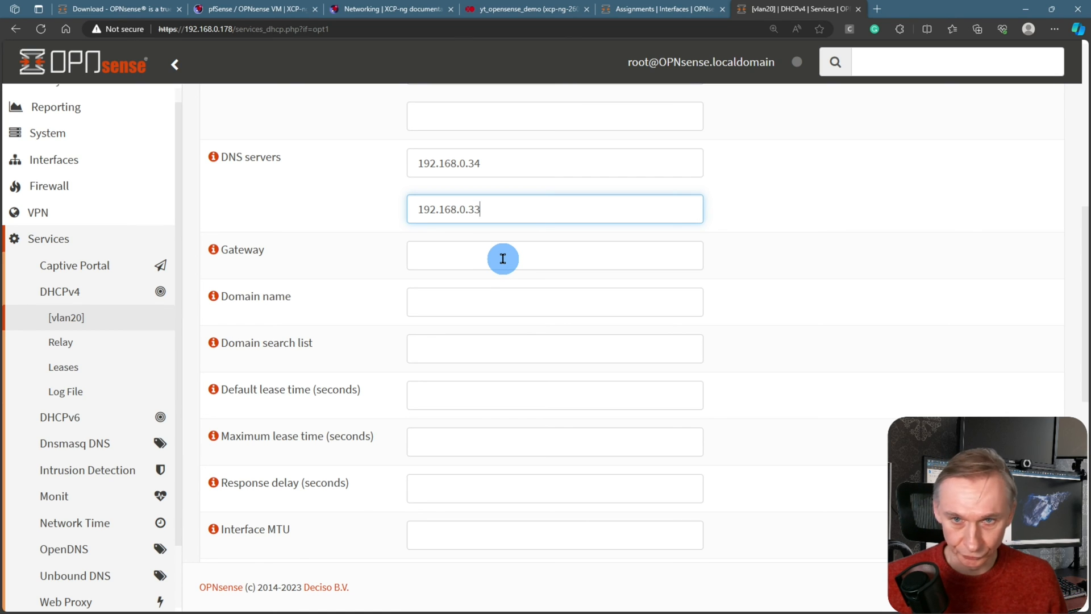
{"action": "scroll", "coordinate": [503, 258], "scroll_direction": "down", "scroll_amount": 6}
{"action": "scroll", "coordinate": [502, 260], "scroll_direction": "down", "scroll_amount": 5}
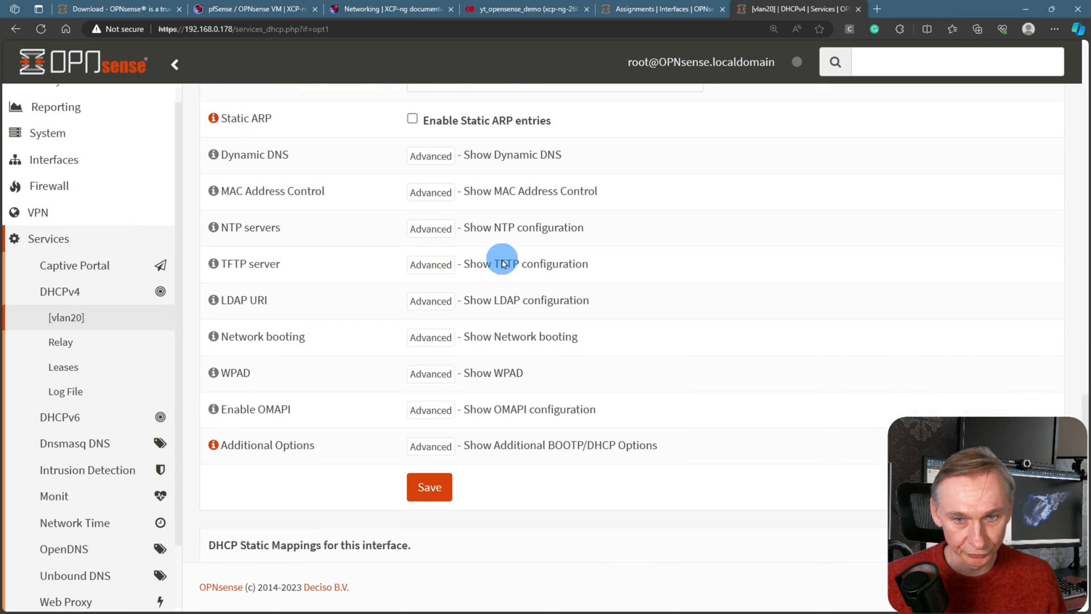
{"action": "left_click", "coordinate": [447, 446]}
{"action": "scroll", "coordinate": [651, 460], "scroll_direction": "up", "scroll_amount": 15}
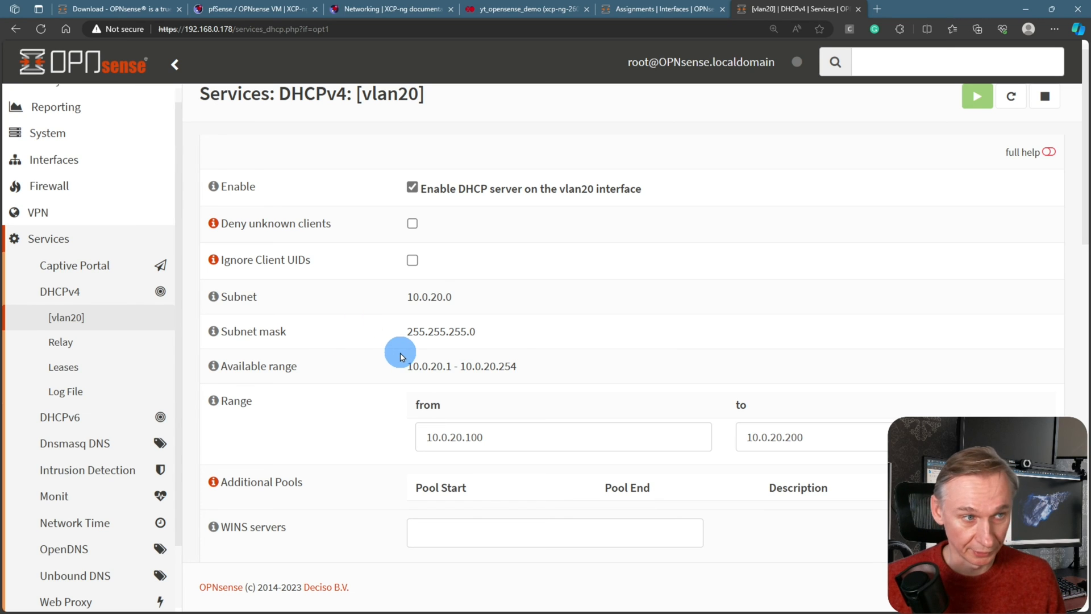
{"action": "scroll", "coordinate": [412, 289], "scroll_direction": "up", "scroll_amount": 1}
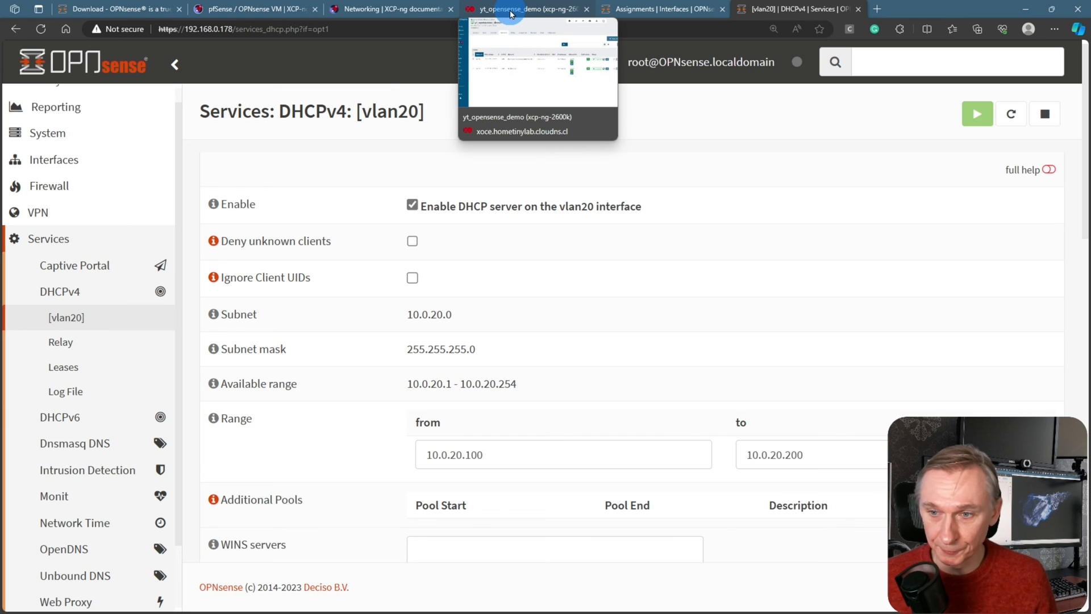
Open the Rocky Linux 9_vlan20 VM's Network tab from the unfiltered Xen Orchestra VM list
{"action": "left_click", "coordinate": [537, 14]}
{"action": "mouse_move", "coordinate": [45, 94]}
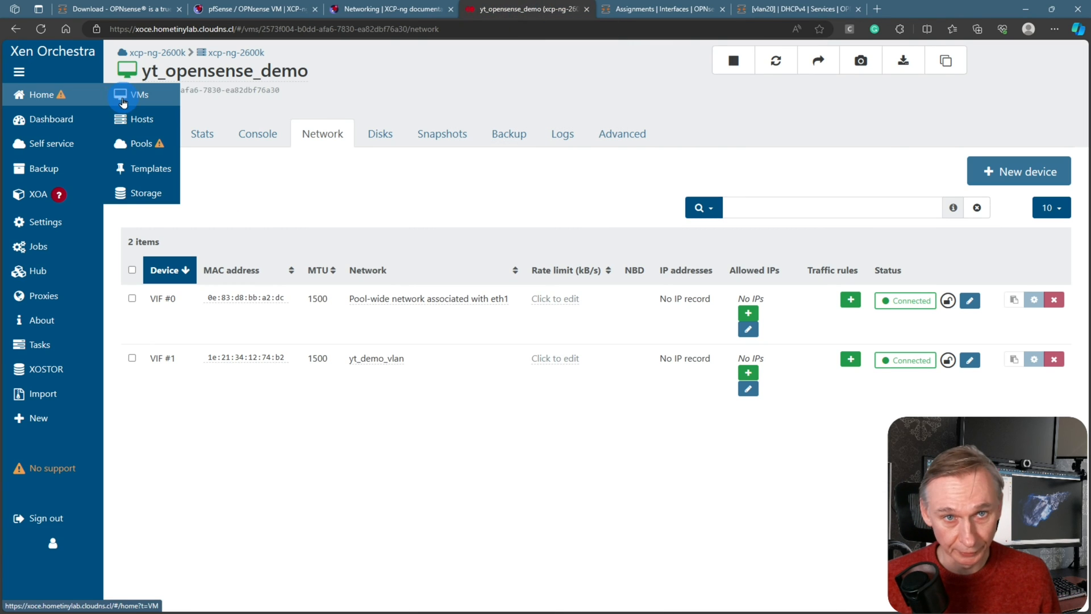
{"action": "left_click", "coordinate": [131, 92]}
{"action": "left_click", "coordinate": [387, 56]}
{"action": "left_click", "coordinate": [388, 100]}
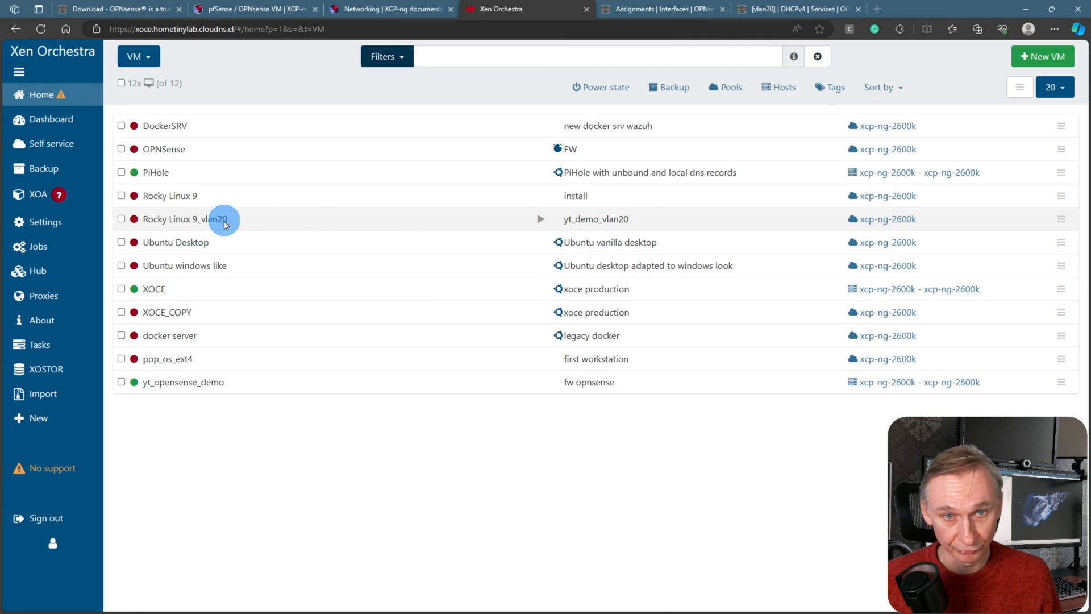
{"action": "left_click", "coordinate": [317, 227]}
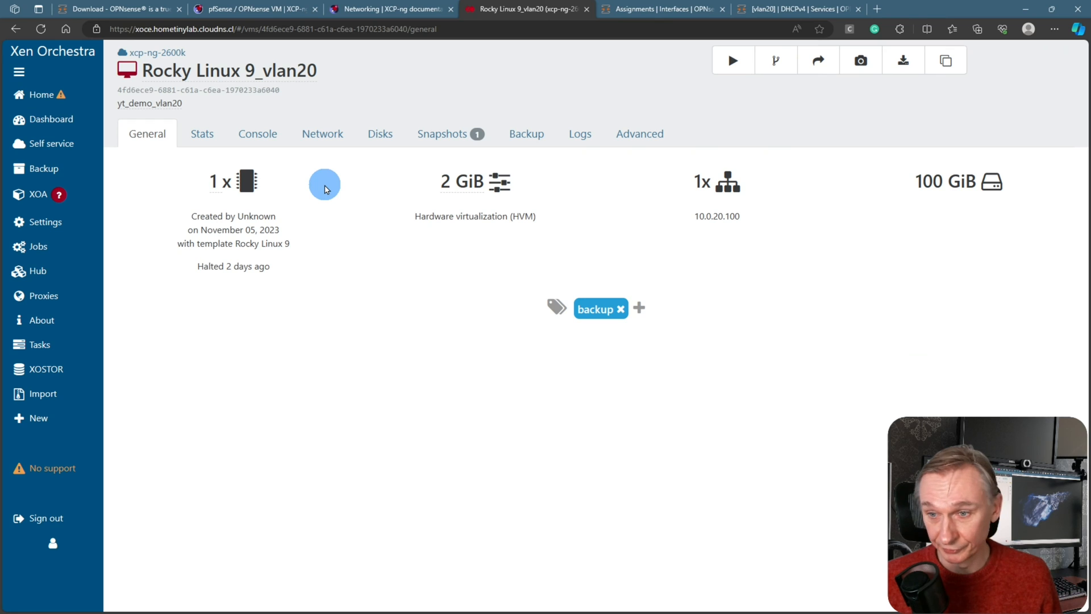
{"action": "left_click", "coordinate": [323, 135]}
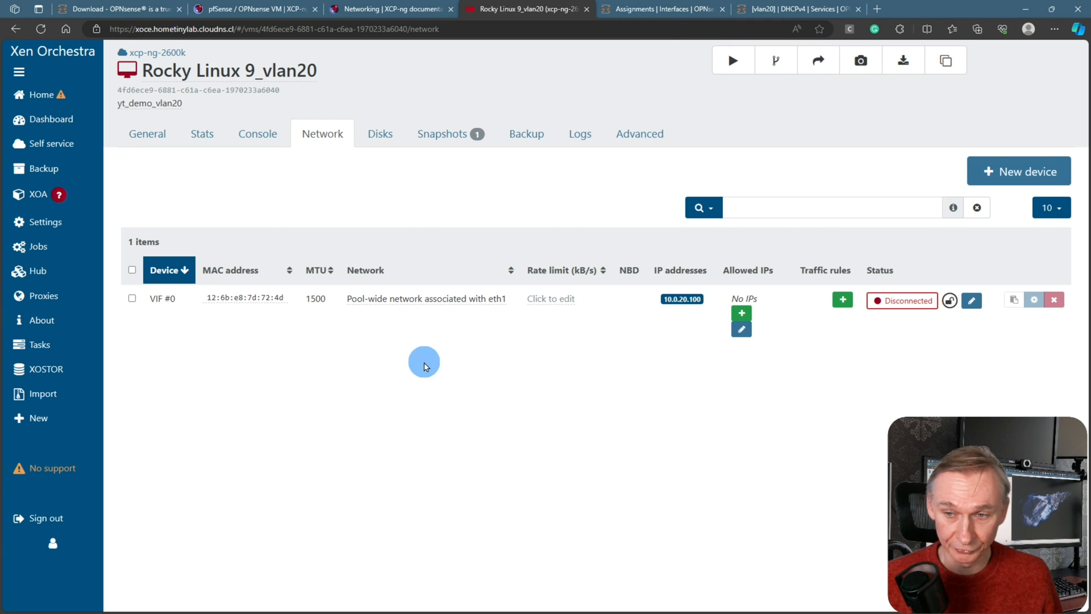
Start the Rocky Linux 9_vlan20 VM and open its console with the header hidden
{"action": "left_click", "coordinate": [261, 136]}
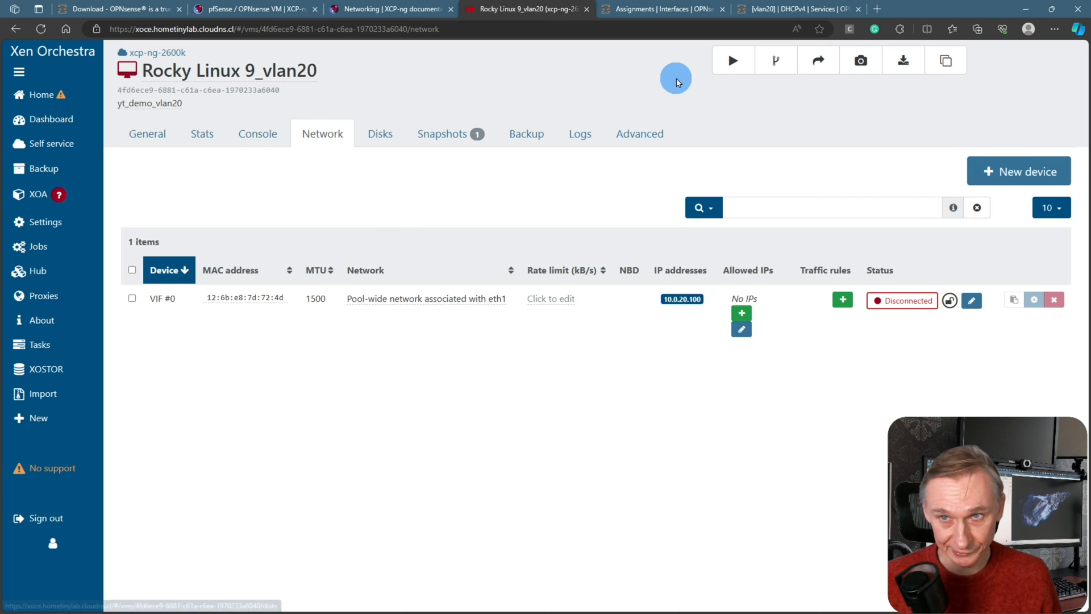
{"action": "left_click", "coordinate": [733, 60]}
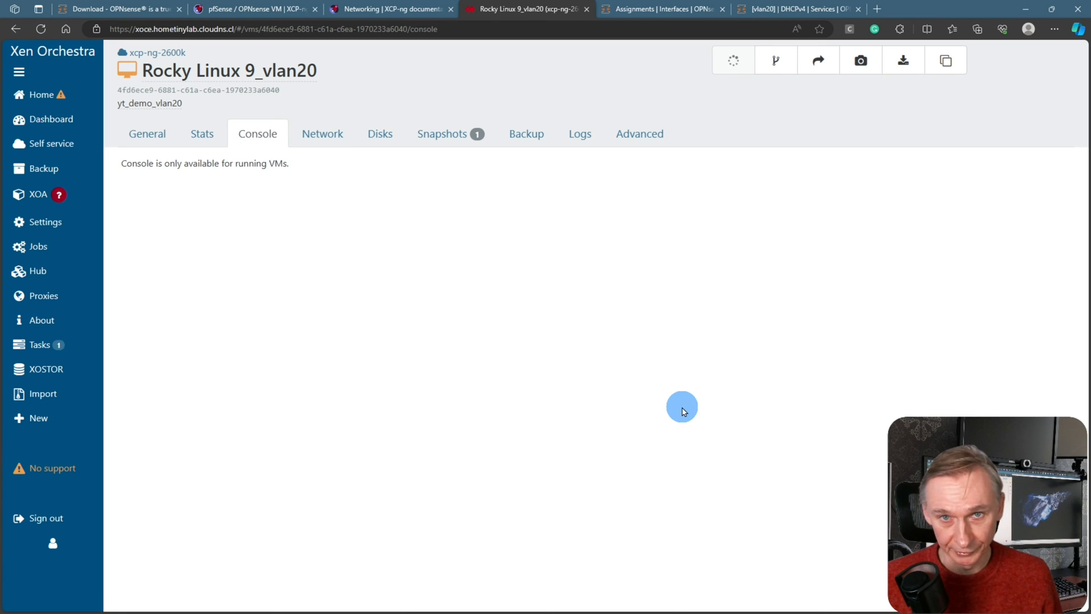
{"action": "left_click", "coordinate": [1019, 238]}
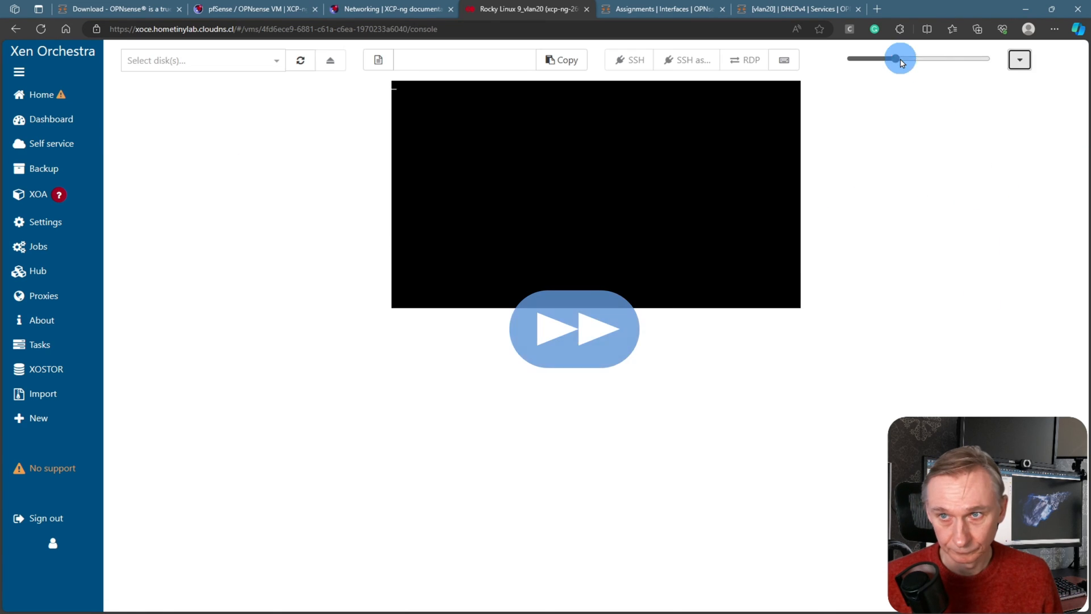
{"action": "left_click_drag", "start_coordinate": [897, 59], "coordinate": [946, 59]}
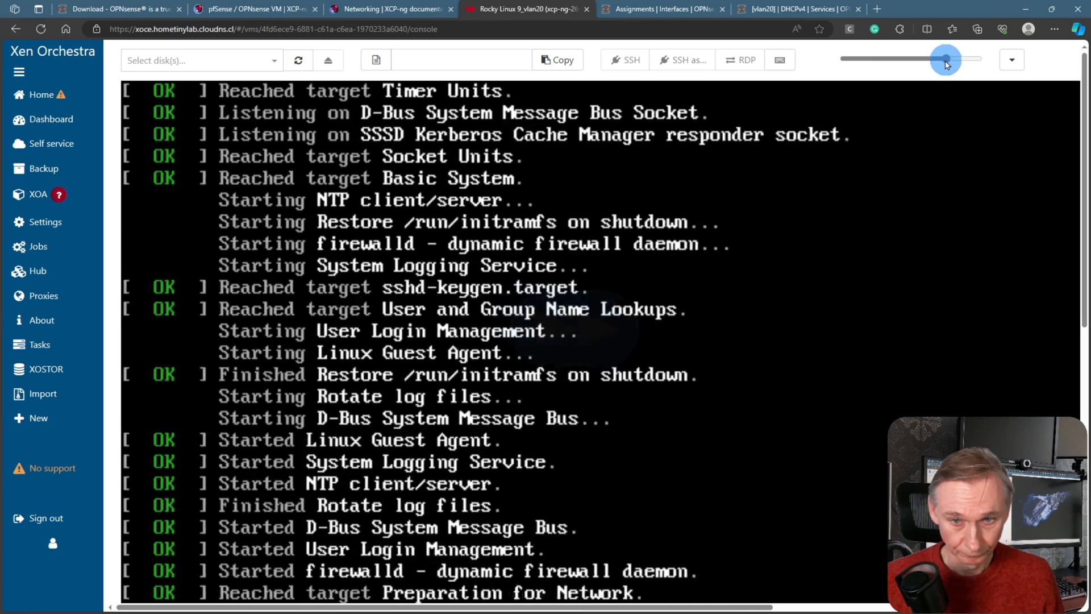
{"action": "left_click_drag", "start_coordinate": [945, 58], "coordinate": [902, 59]}
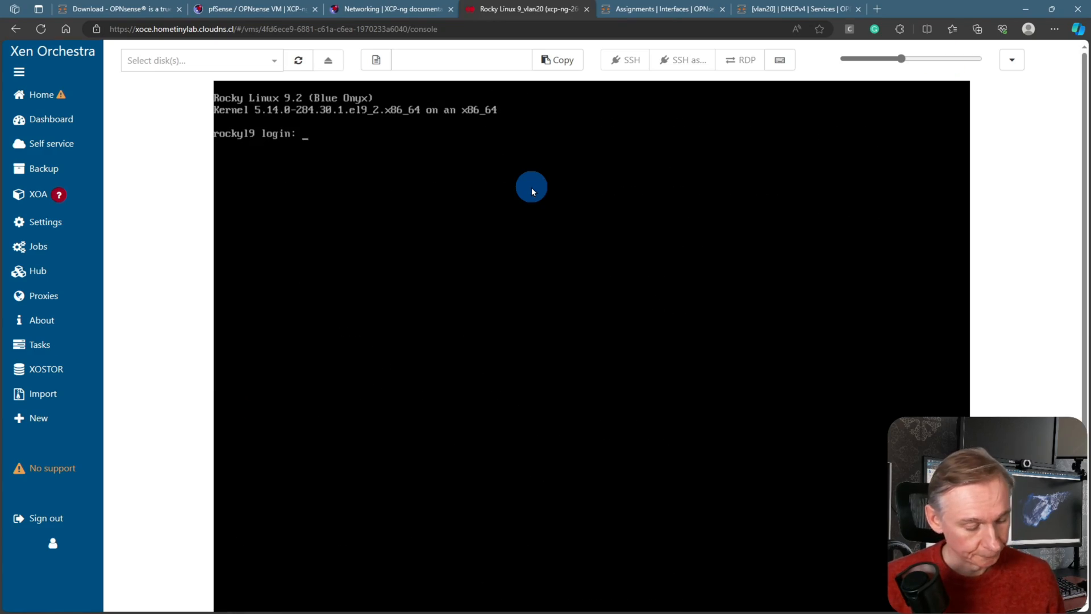
Log in as root with the account password and run 'ip a'
{"action": "type", "text": "oot"}
{"action": "key", "text": "Return"}
{"action": "key", "text": "Return"}
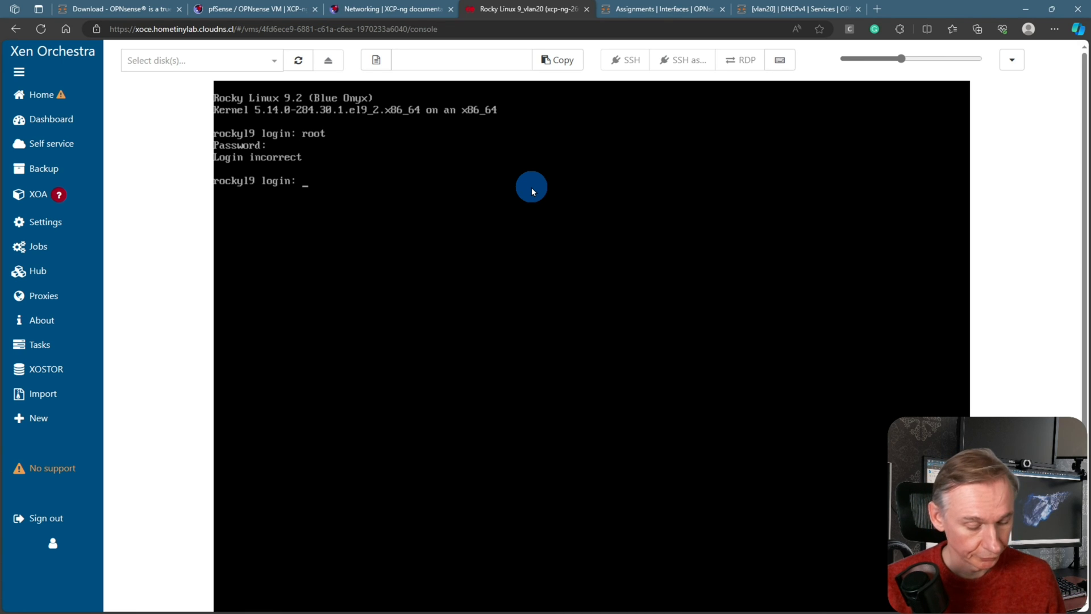
{"action": "type", "text": "root"}
{"action": "key", "text": "Return"}
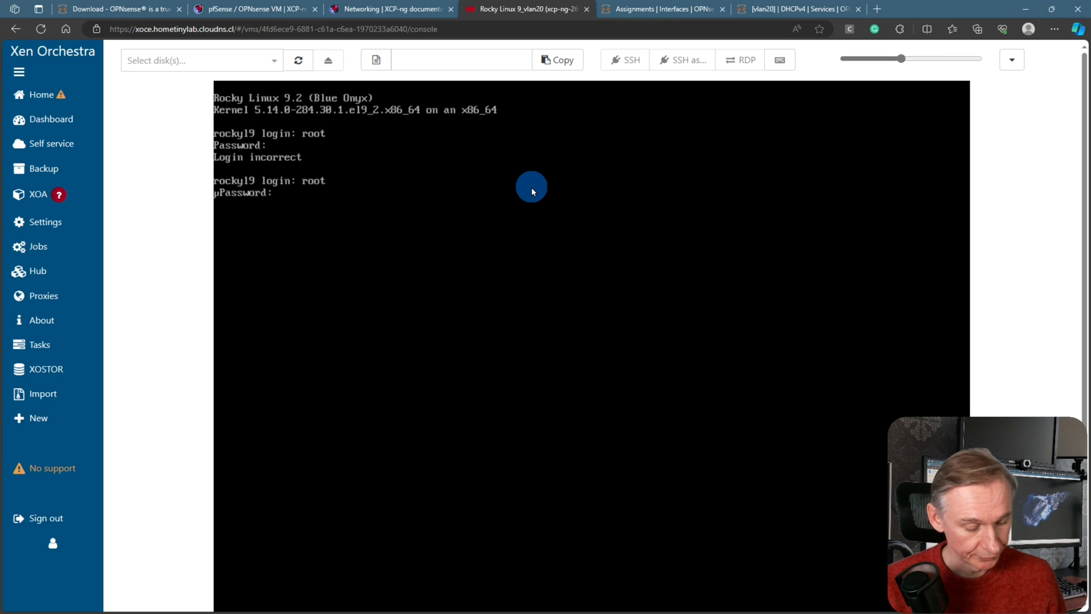
{"action": "key", "text": "Return"}
{"action": "type", "text": "ip a"}
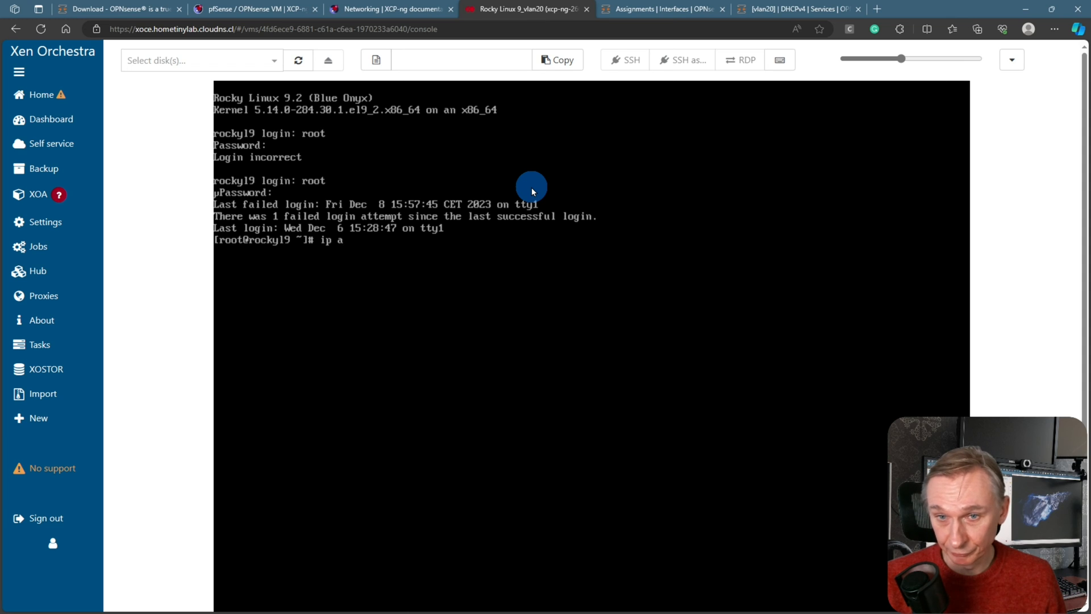
{"action": "key", "text": "Return"}
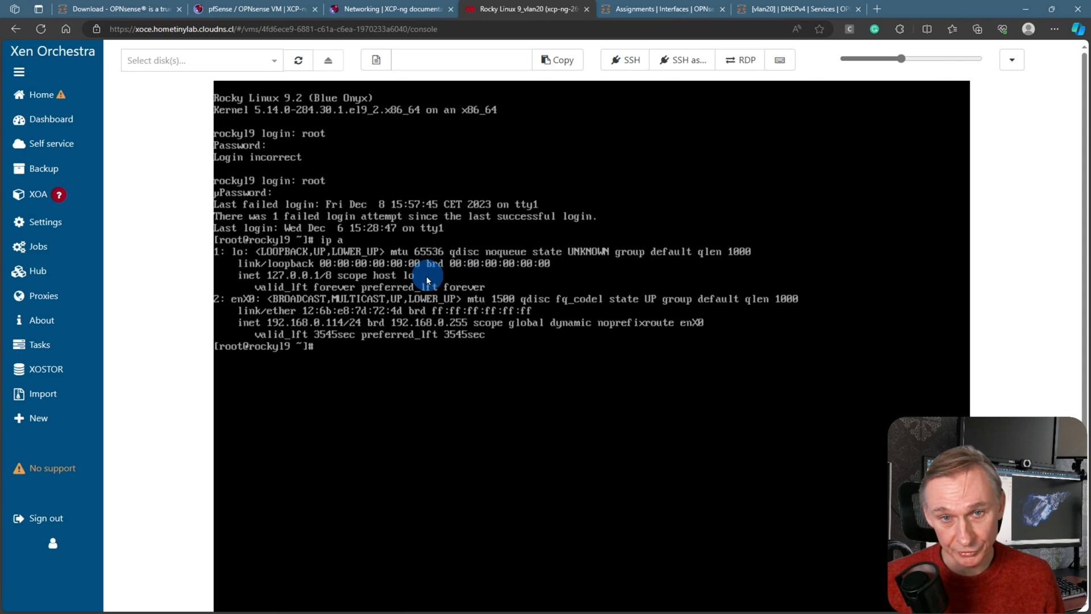
Attach the Rocky Linux 9_vlan20 VM's VIF #0 to the yt_demo_vlan network
{"action": "left_click", "coordinate": [1012, 60]}
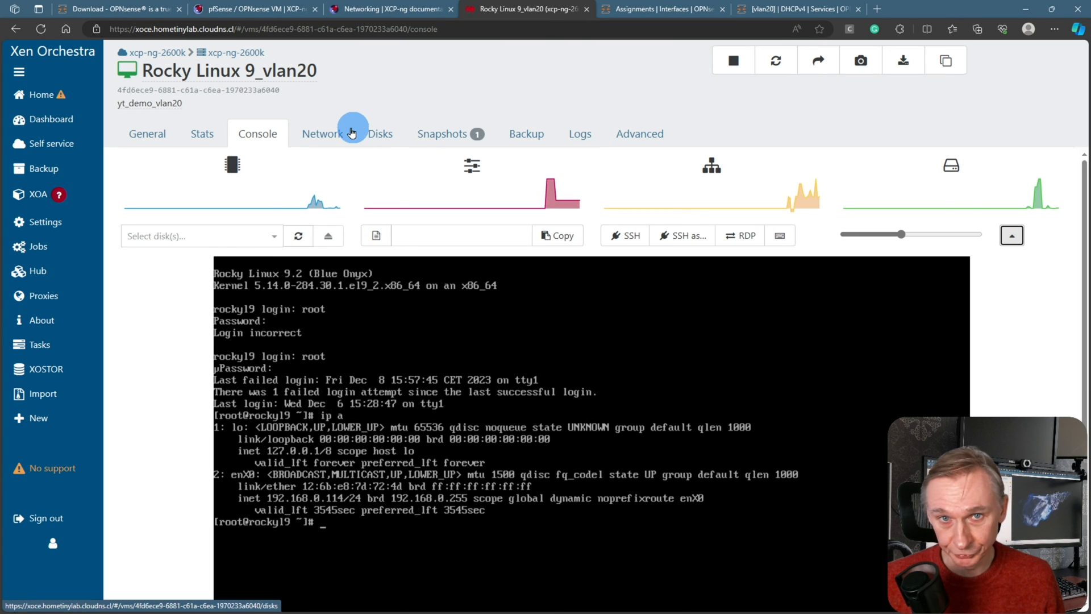
{"action": "left_click", "coordinate": [335, 132]}
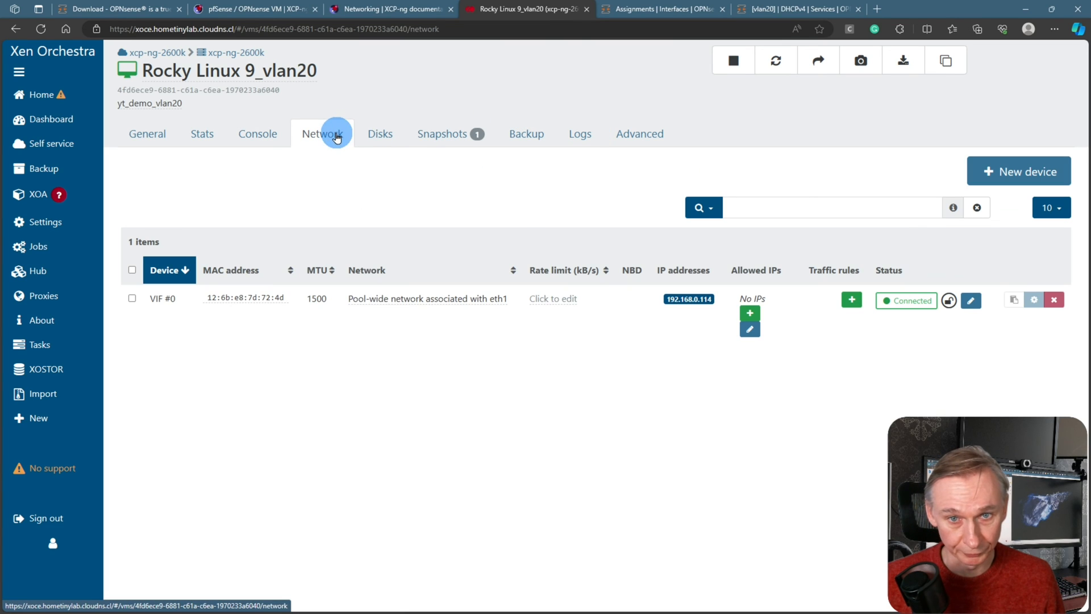
{"action": "left_click", "coordinate": [441, 305]}
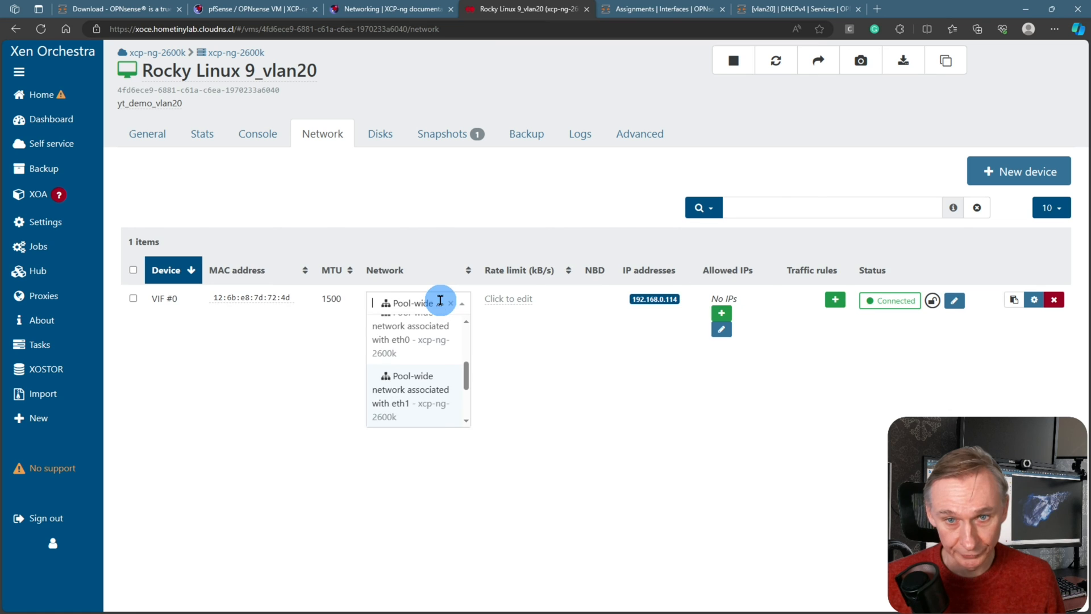
{"action": "scroll", "coordinate": [424, 358], "scroll_direction": "down", "scroll_amount": 3}
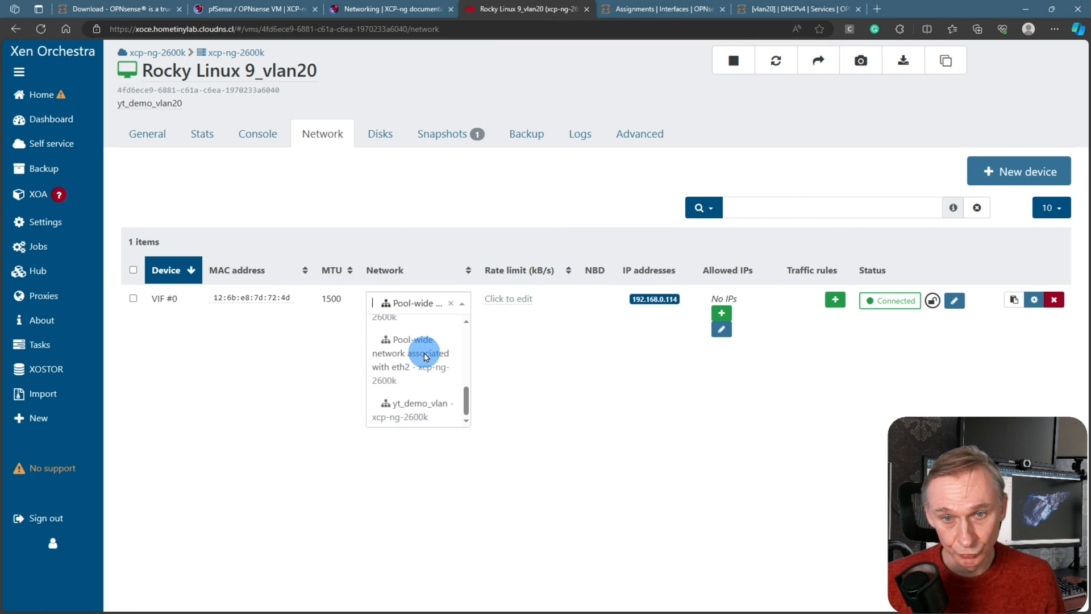
{"action": "left_click", "coordinate": [426, 415]}
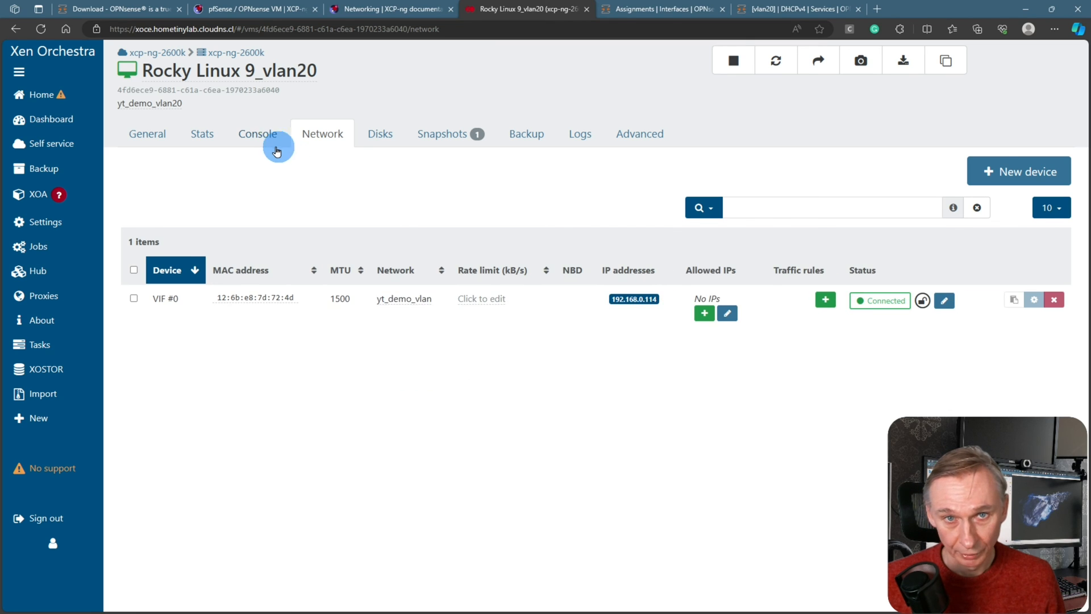
{"action": "left_click", "coordinate": [255, 135]}
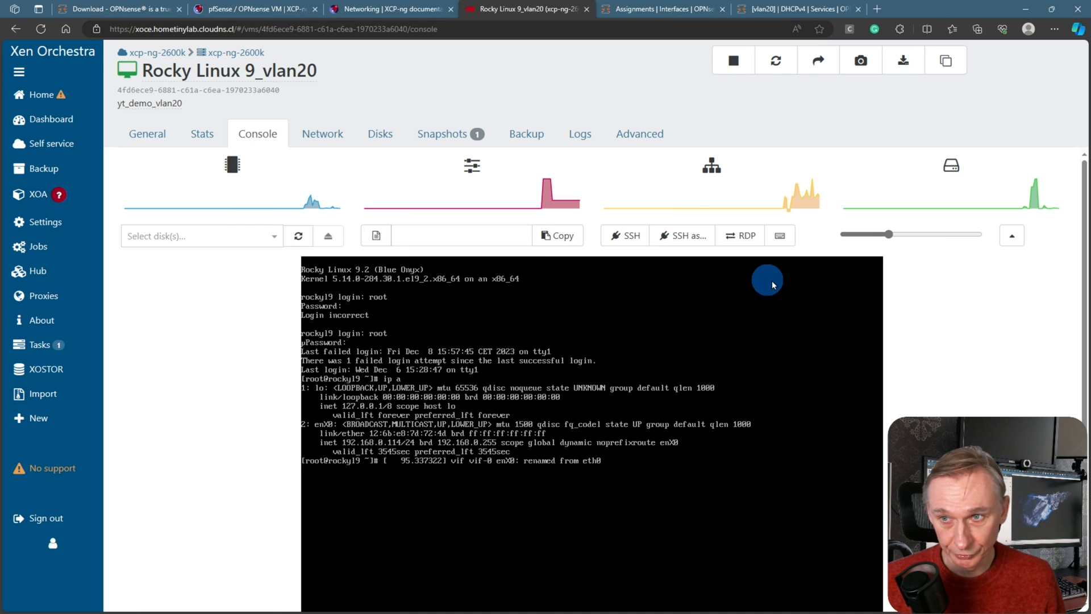
Enlarge the Rocky VM console, clear it, and list its addresses with ip a
{"action": "left_click", "coordinate": [1012, 235]}
{"action": "left_click", "coordinate": [896, 58]}
{"action": "left_click", "coordinate": [650, 232]}
{"action": "key", "text": "Return"}
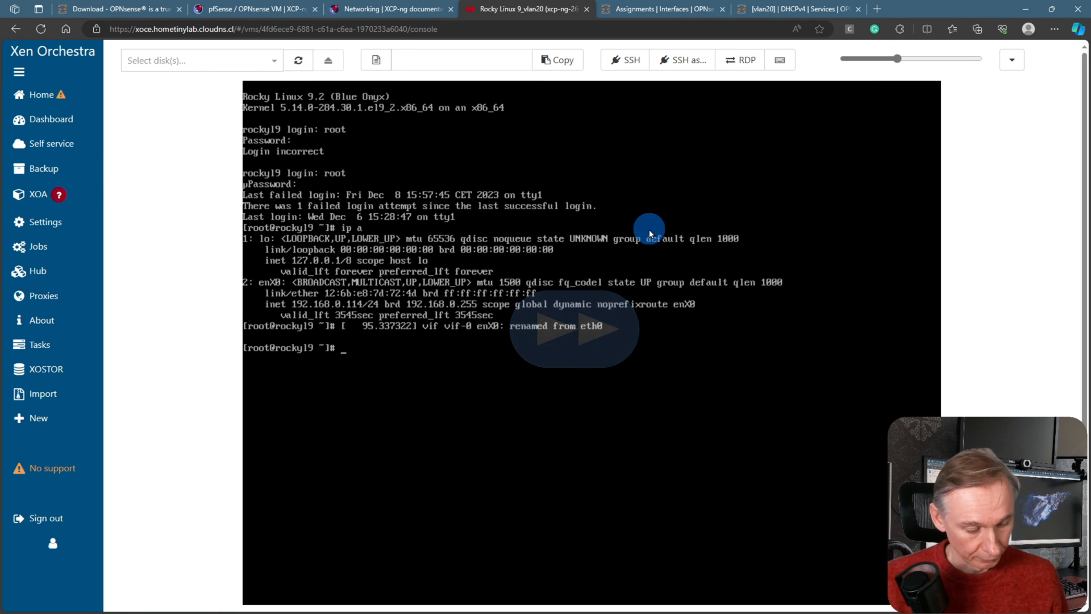
{"action": "type", "text": "clar"}
{"action": "key", "text": "Return"}
{"action": "type", "text": "clear"}
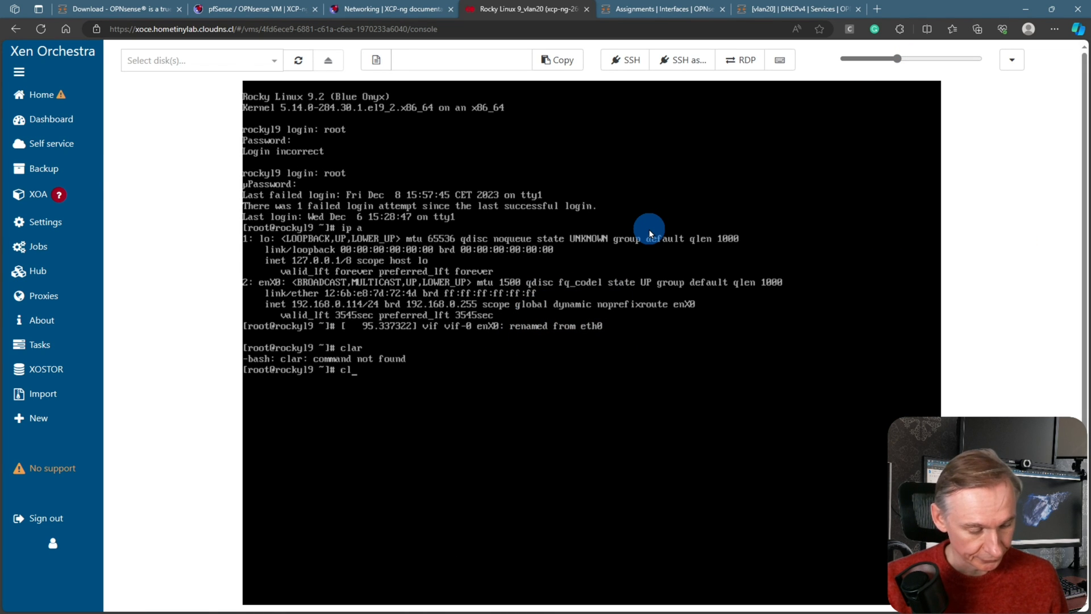
{"action": "key", "text": "Return"}
{"action": "type", "text": "ip a"}
{"action": "key", "text": "Return"}
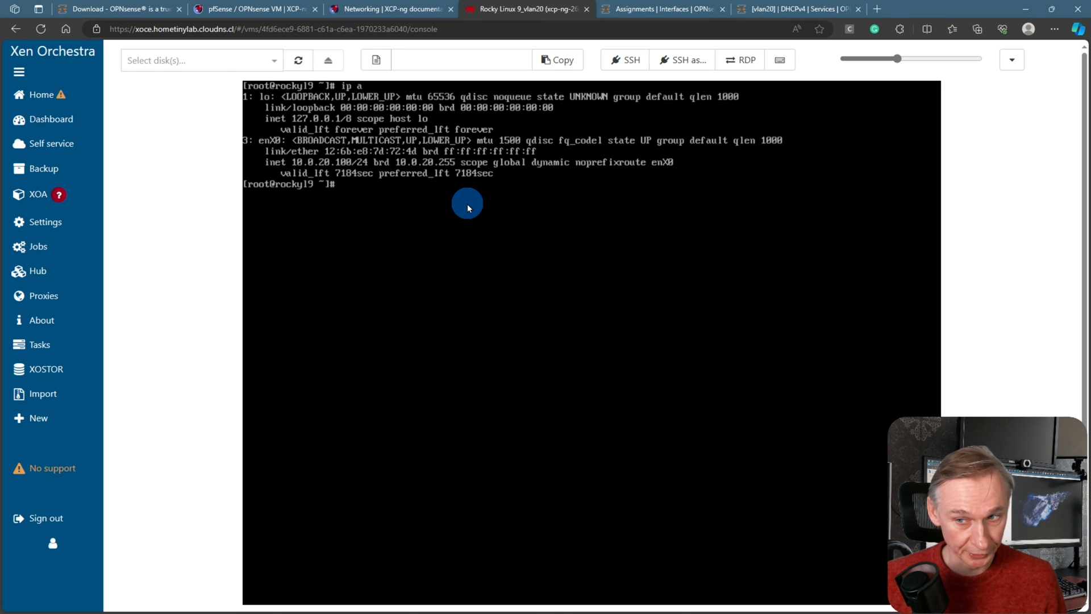
Ping the vlan20 gateway 10.0.20.1 and stop it after no replies arrive
{"action": "type", "text": "pi,n"}
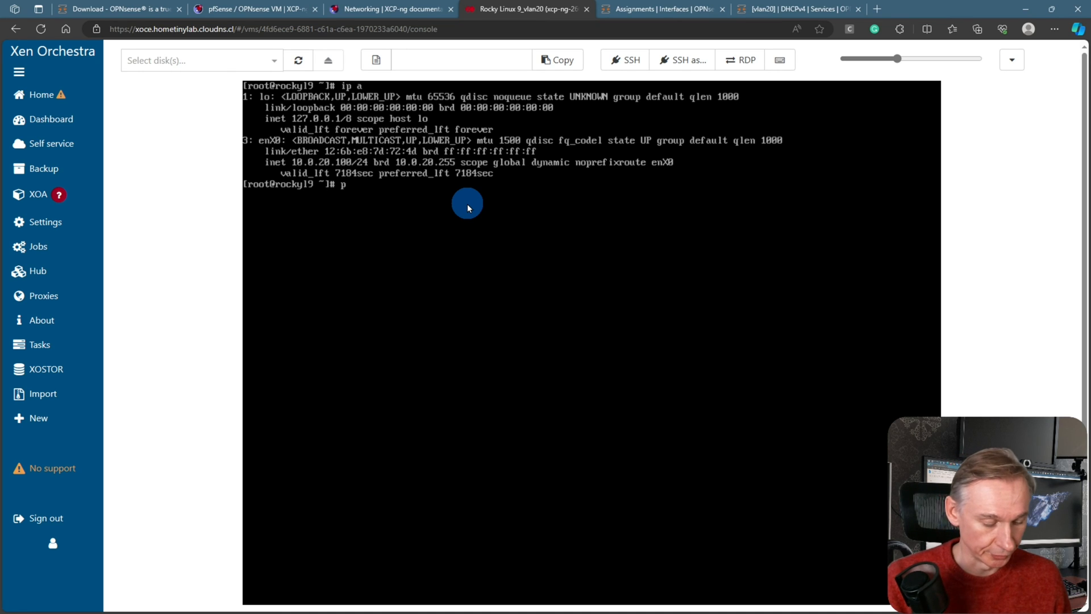
{"action": "key", "text": "BackSpace"}
{"action": "key", "text": "BackSpace"}
{"action": "key", "text": "BackSpace"}
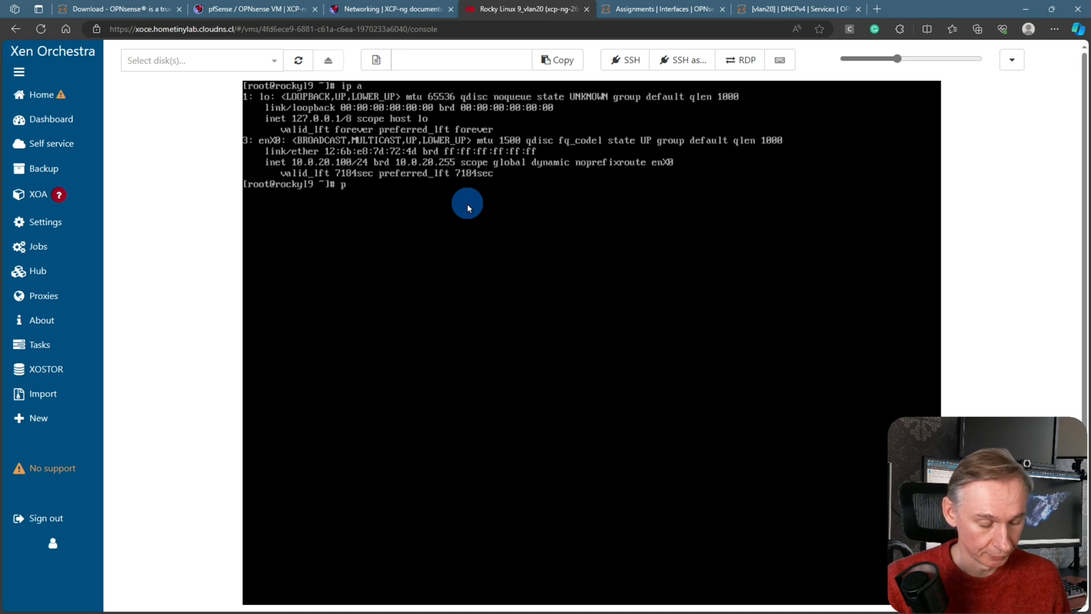
{"action": "type", "text": "ing"}
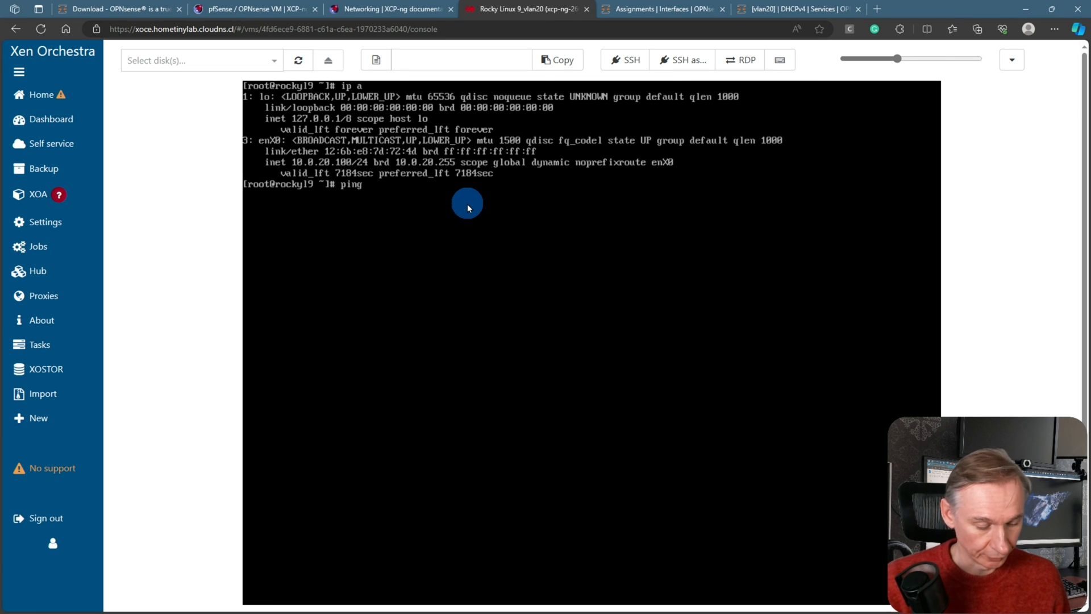
{"action": "type", "text": " 10.0.20.1"}
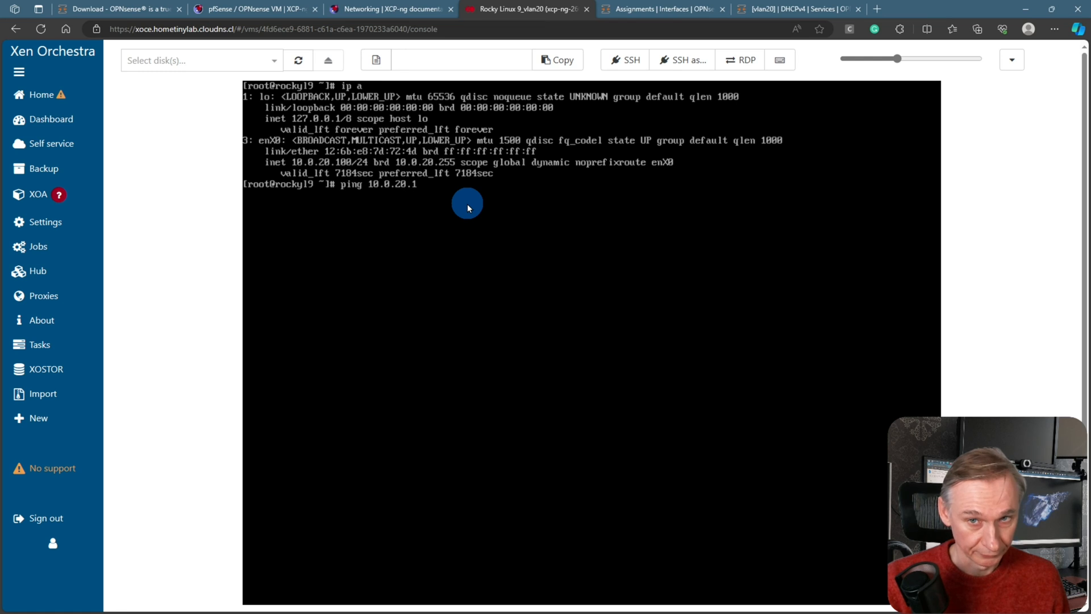
{"action": "key", "text": "Return"}
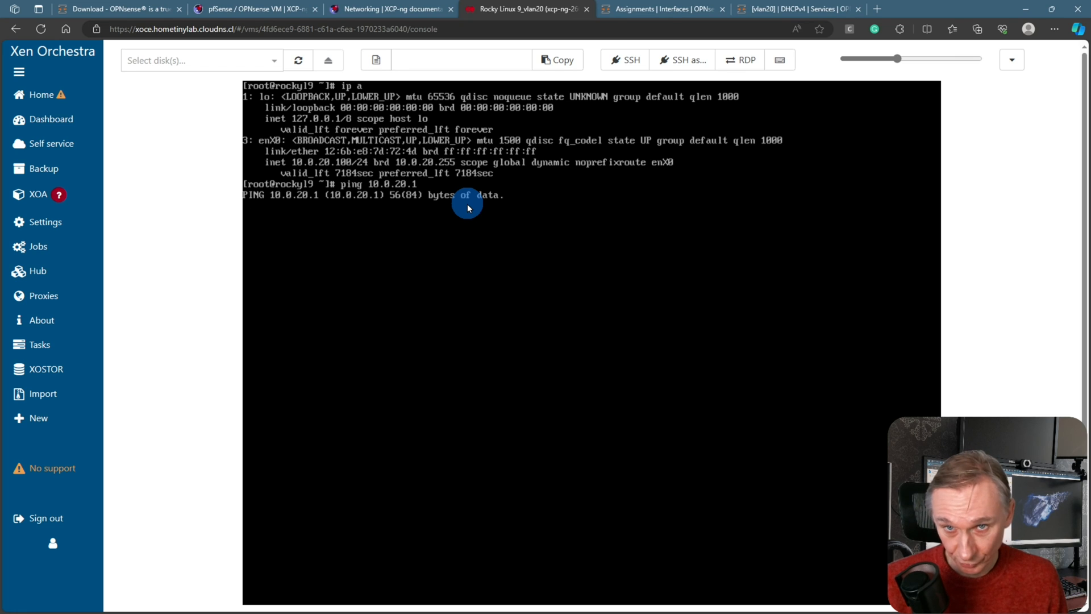
{"action": "key", "text": "ctrl+c"}
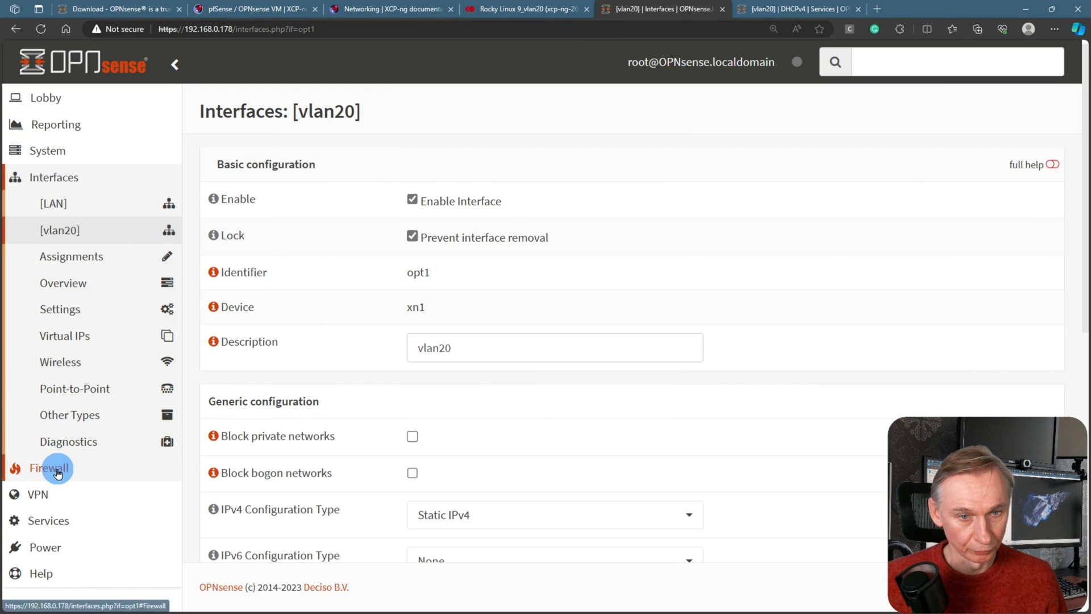
Start a new vlan20 firewall rule with its source set to vlan20 net
{"action": "left_click", "coordinate": [57, 472]}
{"action": "left_click", "coordinate": [84, 338]}
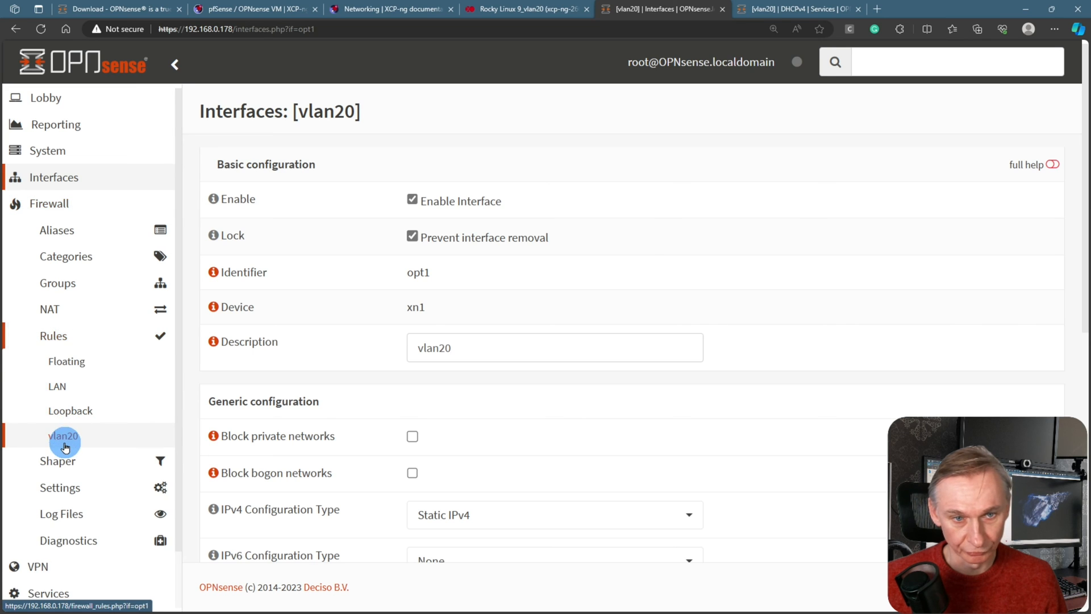
{"action": "left_click", "coordinate": [65, 446]}
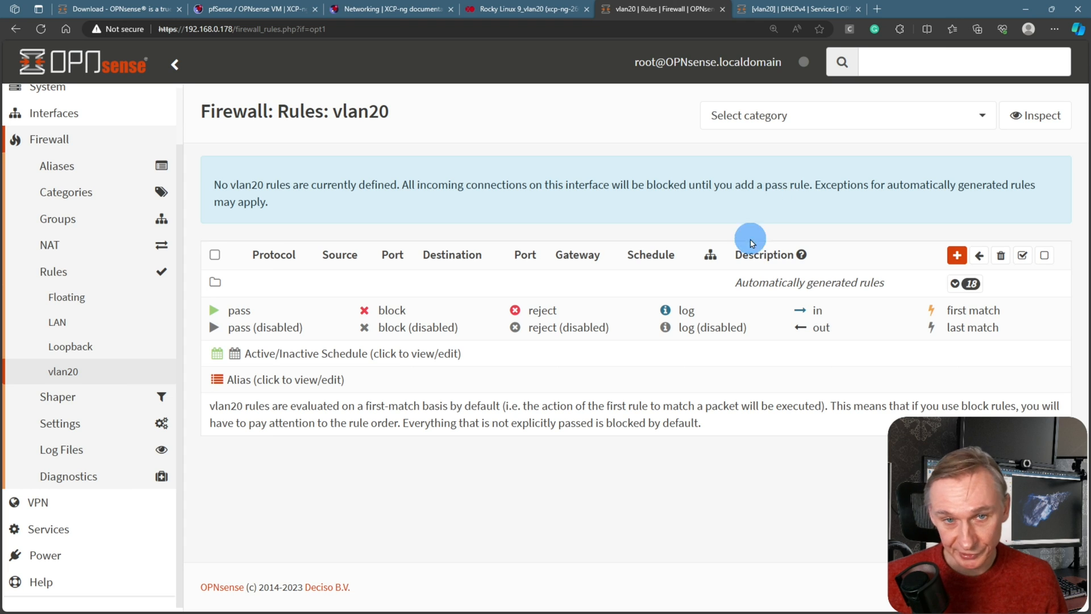
{"action": "left_click", "coordinate": [957, 256]}
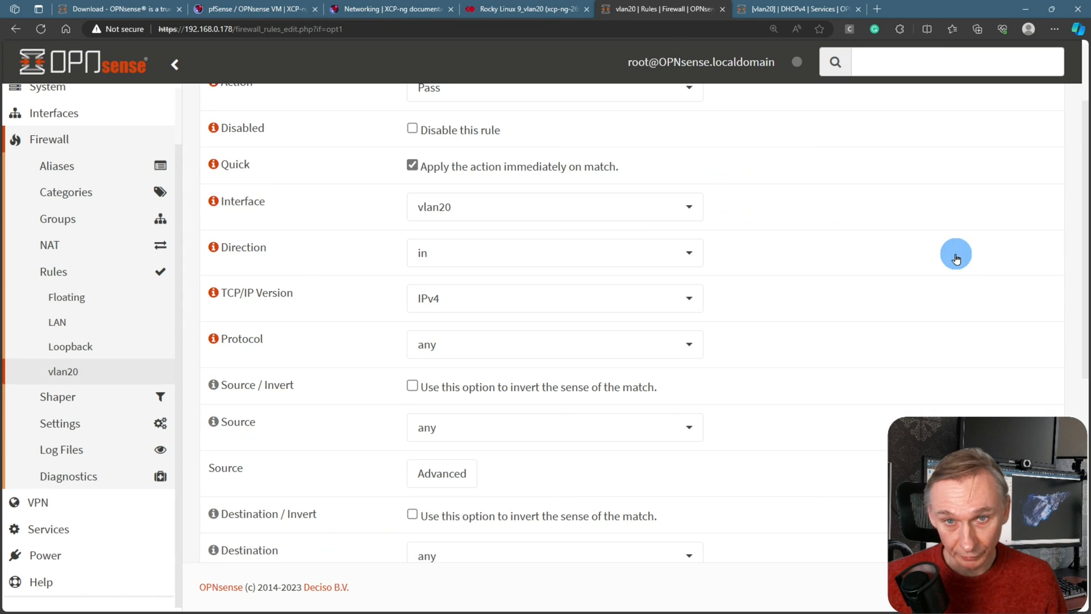
{"action": "scroll", "coordinate": [603, 267], "scroll_direction": "up", "scroll_amount": 2}
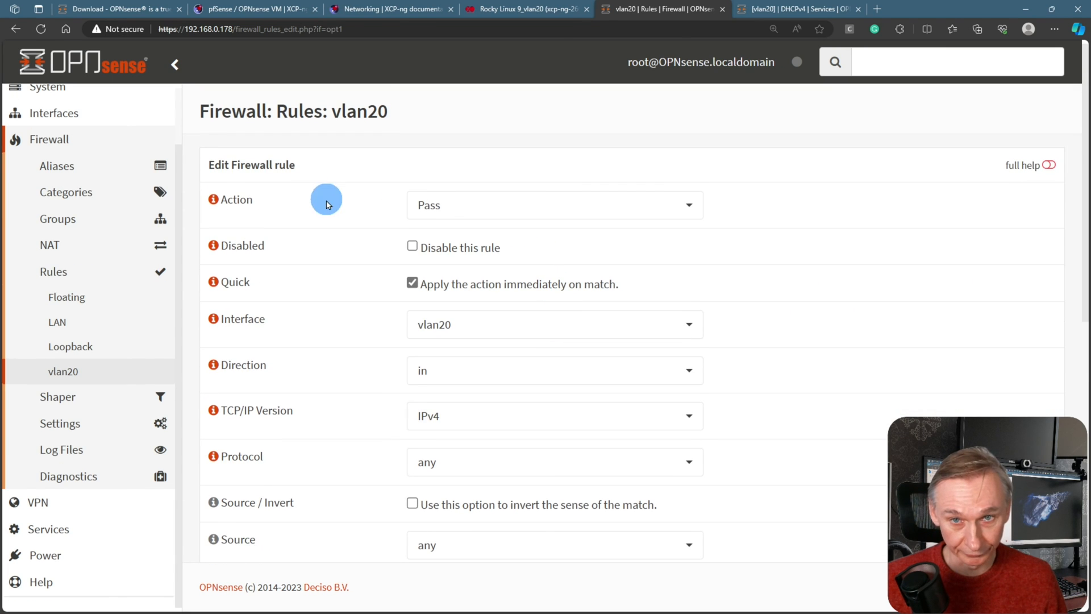
{"action": "scroll", "coordinate": [500, 213], "scroll_direction": "down", "scroll_amount": 2}
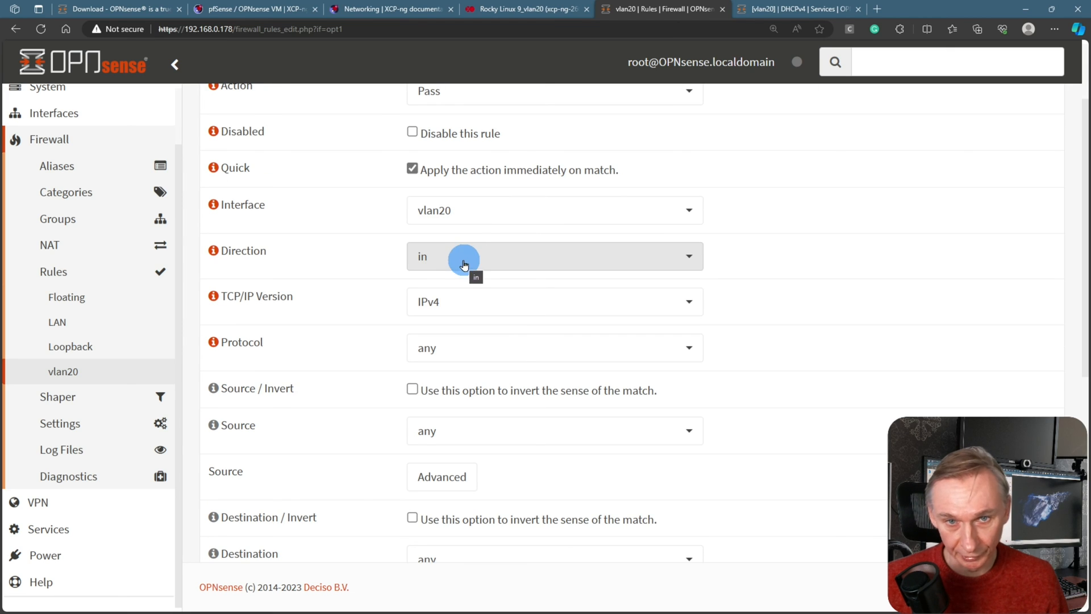
{"action": "scroll", "coordinate": [469, 336], "scroll_direction": "down", "scroll_amount": 2}
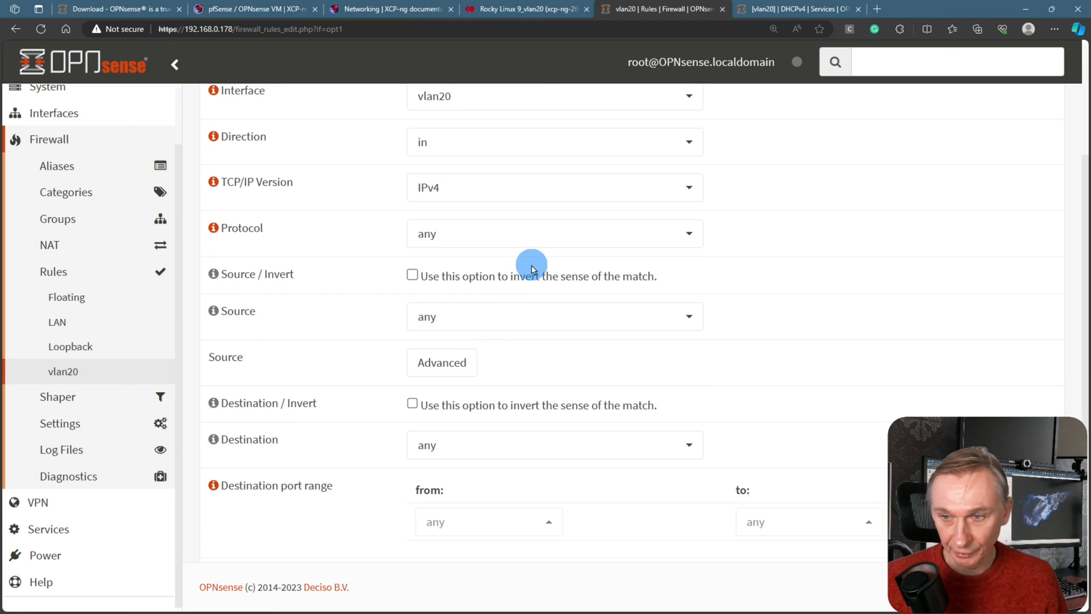
{"action": "scroll", "coordinate": [531, 269], "scroll_direction": "up", "scroll_amount": 2}
{"action": "scroll", "coordinate": [529, 270], "scroll_direction": "down", "scroll_amount": 4}
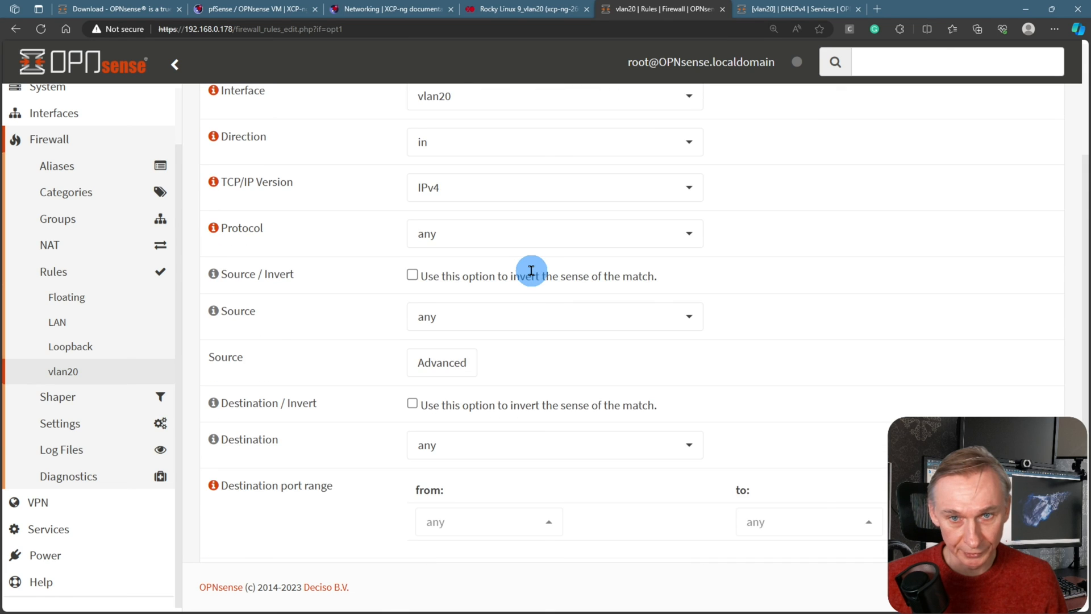
{"action": "left_click", "coordinate": [516, 203]}
{"action": "scroll", "coordinate": [520, 324], "scroll_direction": "down", "scroll_amount": 3}
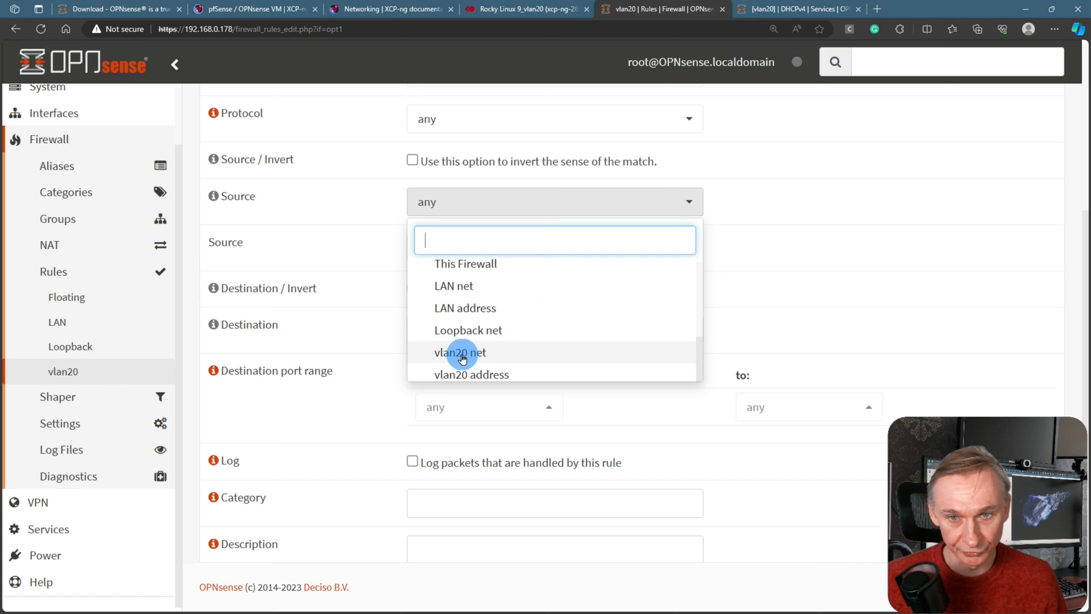
{"action": "left_click", "coordinate": [461, 354]}
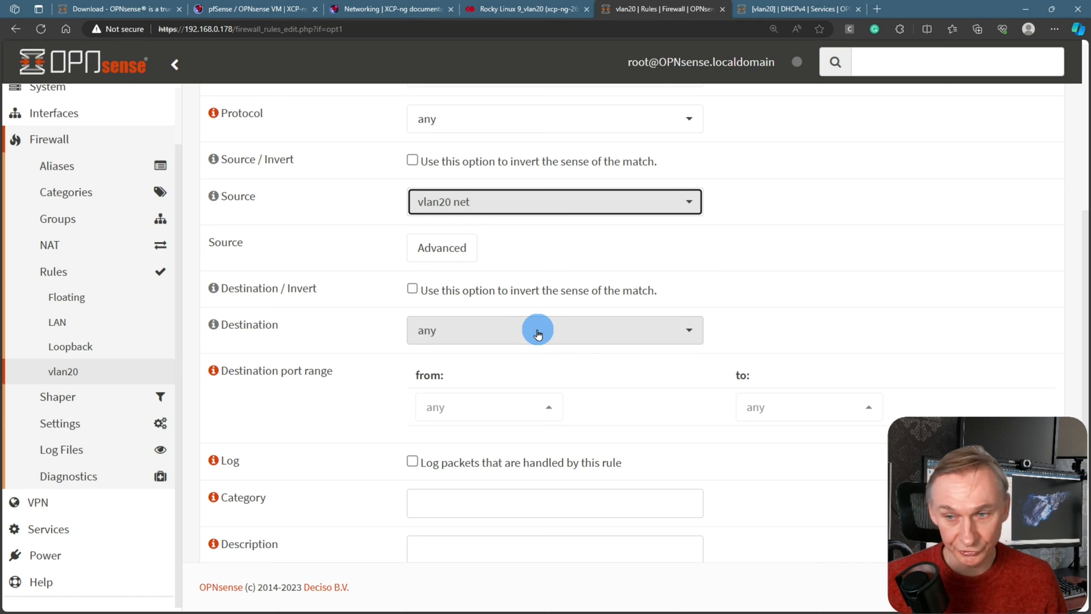
Enable logging on the pass rule, save it, and apply the firewall changes
{"action": "scroll", "coordinate": [540, 329], "scroll_direction": "down", "scroll_amount": 2}
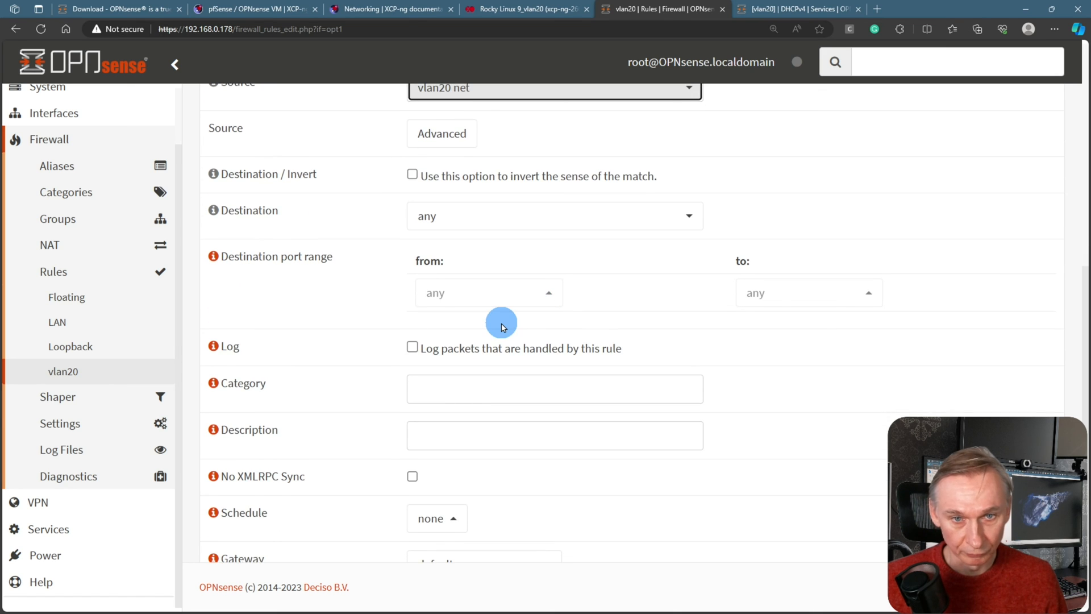
{"action": "scroll", "coordinate": [503, 327], "scroll_direction": "down", "scroll_amount": 2}
{"action": "scroll", "coordinate": [500, 321], "scroll_direction": "down", "scroll_amount": 1}
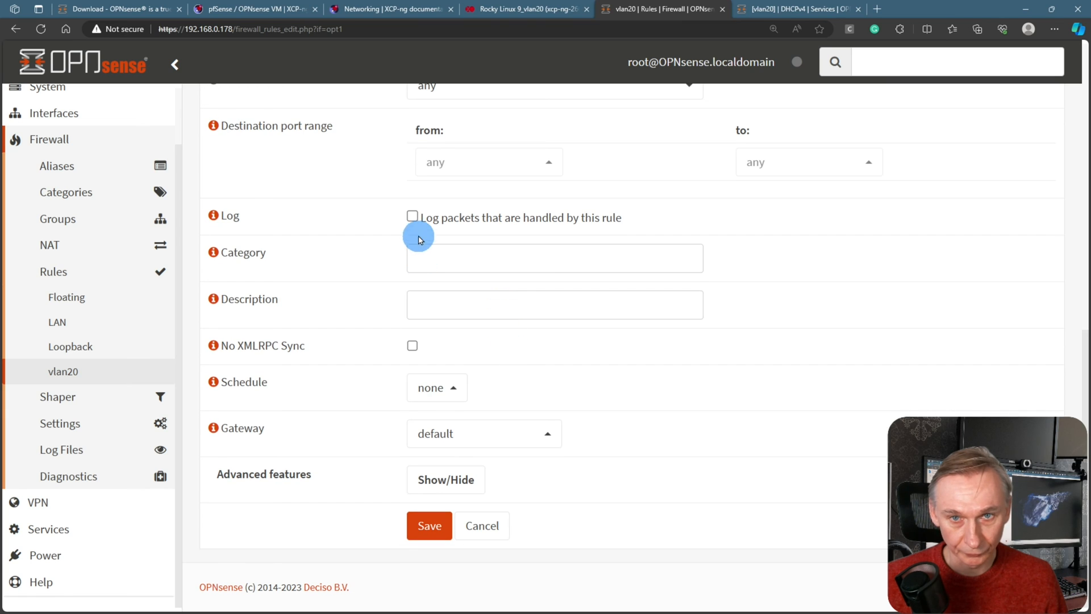
{"action": "left_click", "coordinate": [412, 216]}
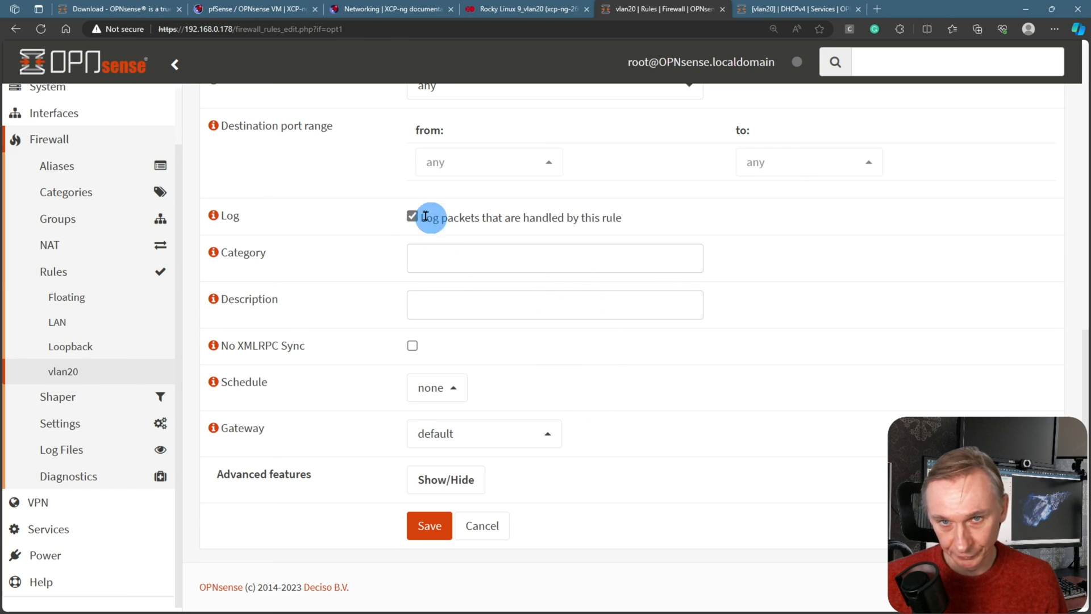
{"action": "left_click", "coordinate": [428, 537]}
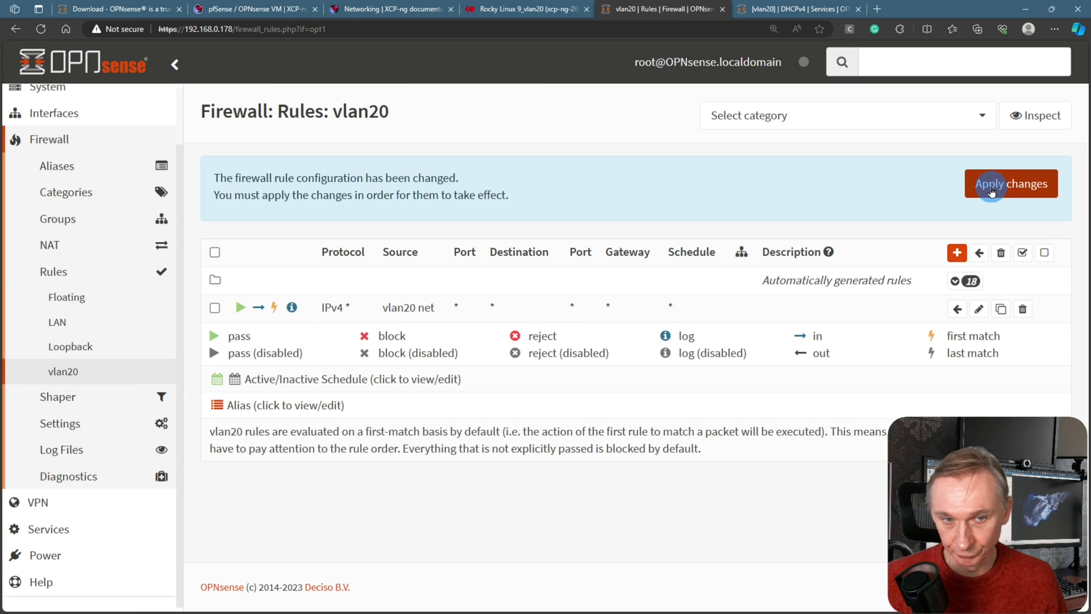
{"action": "left_click", "coordinate": [991, 192]}
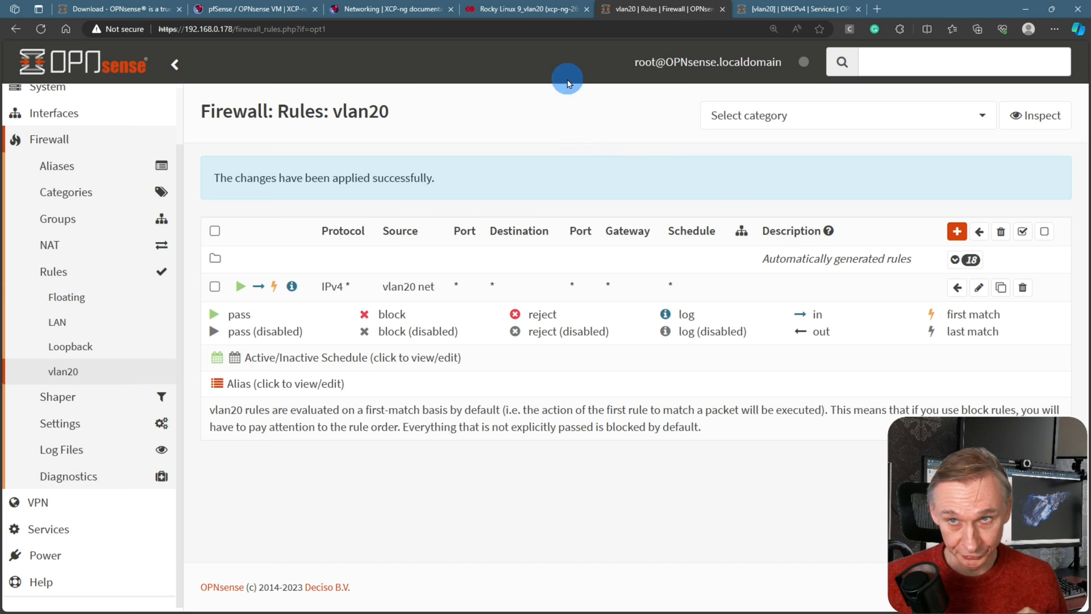
{"action": "left_click", "coordinate": [523, 10]}
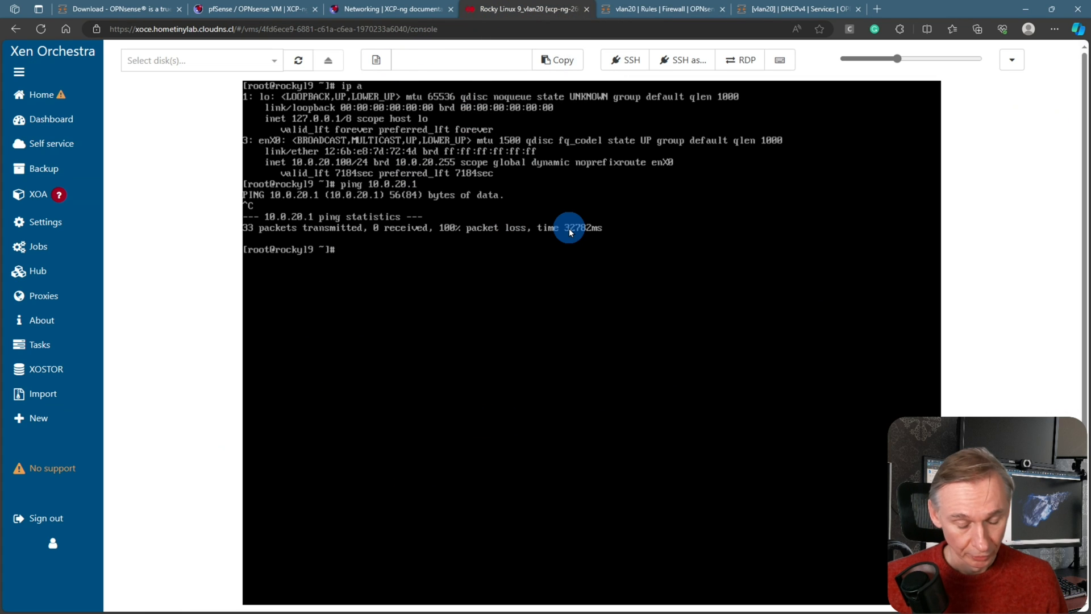
Re-ping 10.0.20.1 and then 8.8.8.8 from the Rocky VM, both now getting replies
{"action": "key", "text": "Up"}
{"action": "key", "text": "Return"}
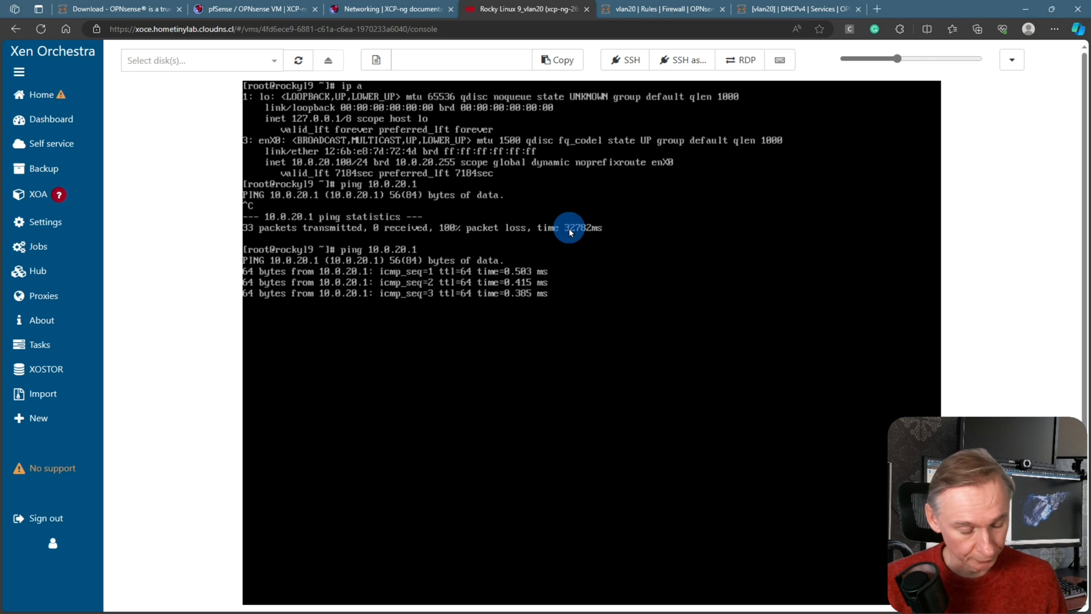
{"action": "key", "text": "ctrl+c"}
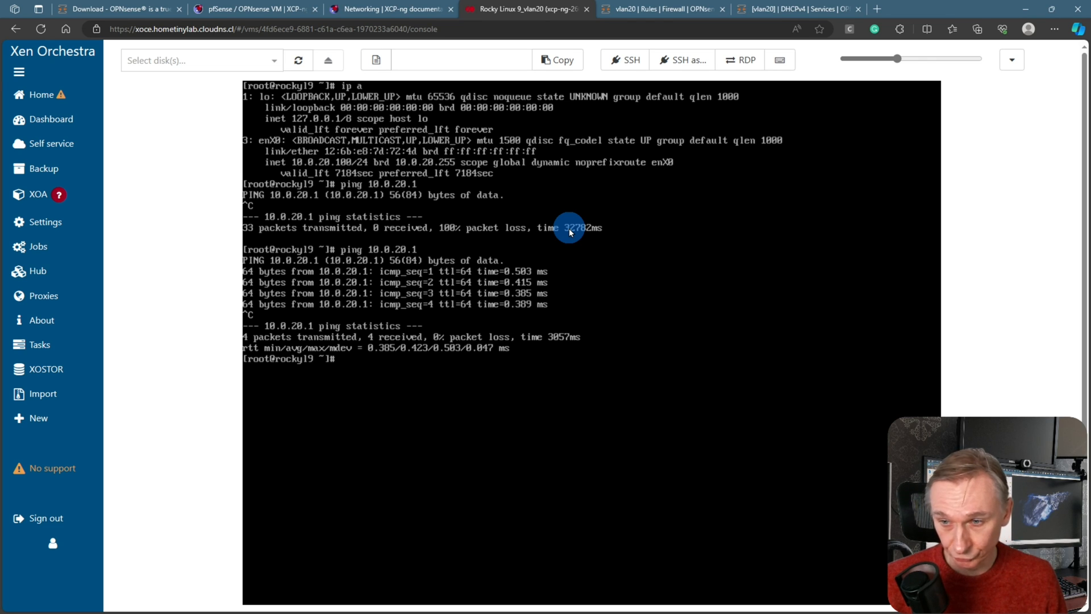
{"action": "key", "text": "Up"}
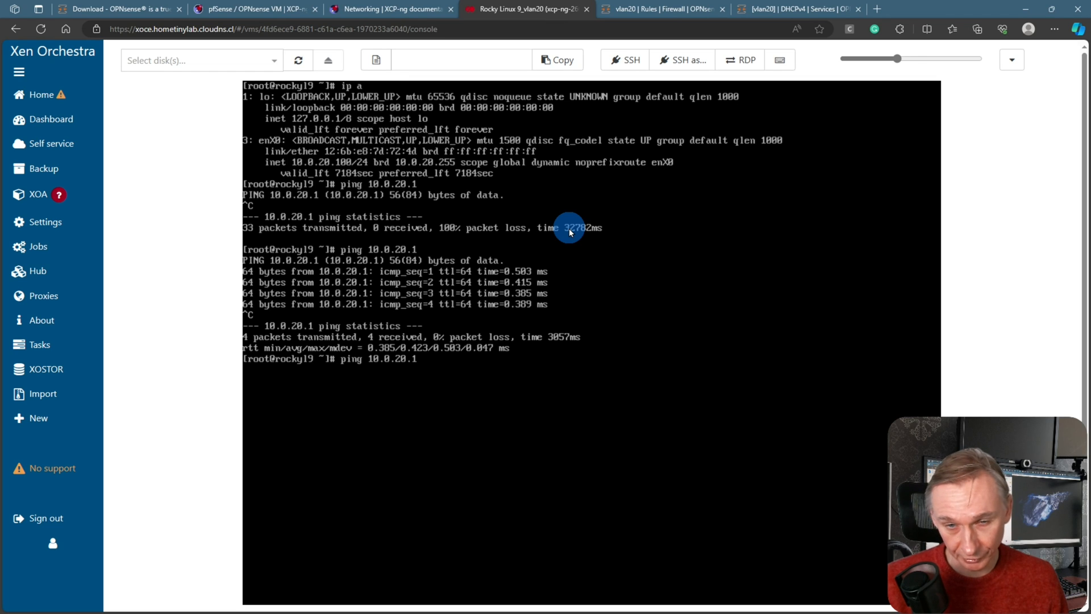
{"action": "key", "text": "BackSpace"}
{"action": "key", "text": "BackSpace"}
{"action": "key", "text": "BackSpace"}
{"action": "key", "text": "BackSpace"}
{"action": "key", "text": "BackSpace"}
{"action": "key", "text": "BackSpace"}
{"action": "key", "text": "BackSpace"}
{"action": "type", "text": "8.8.8.8"}
{"action": "key", "text": "Return"}
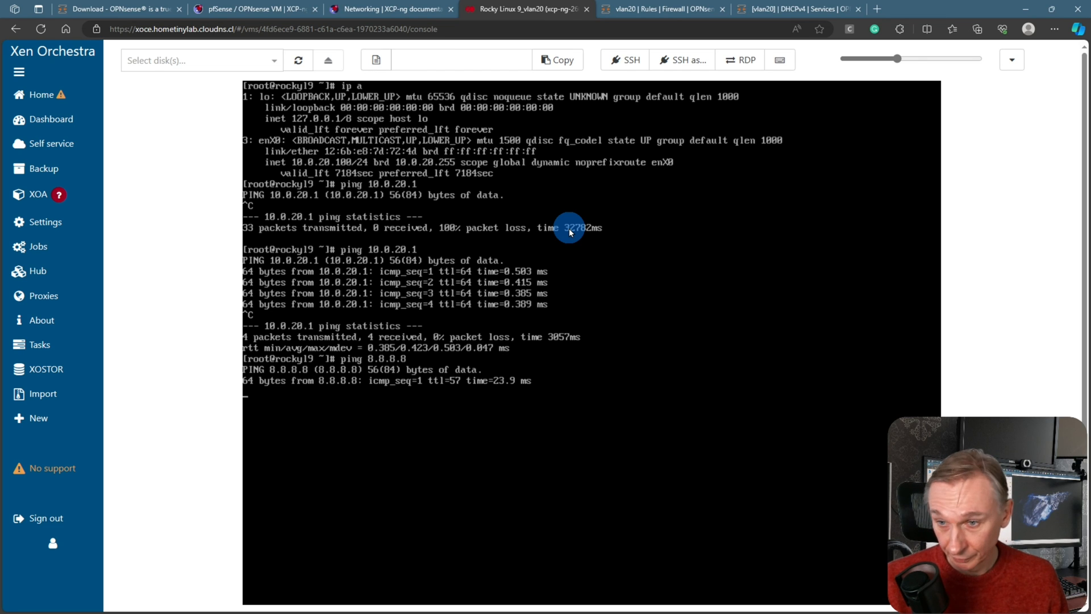
{"action": "key", "text": "ctrl+c"}
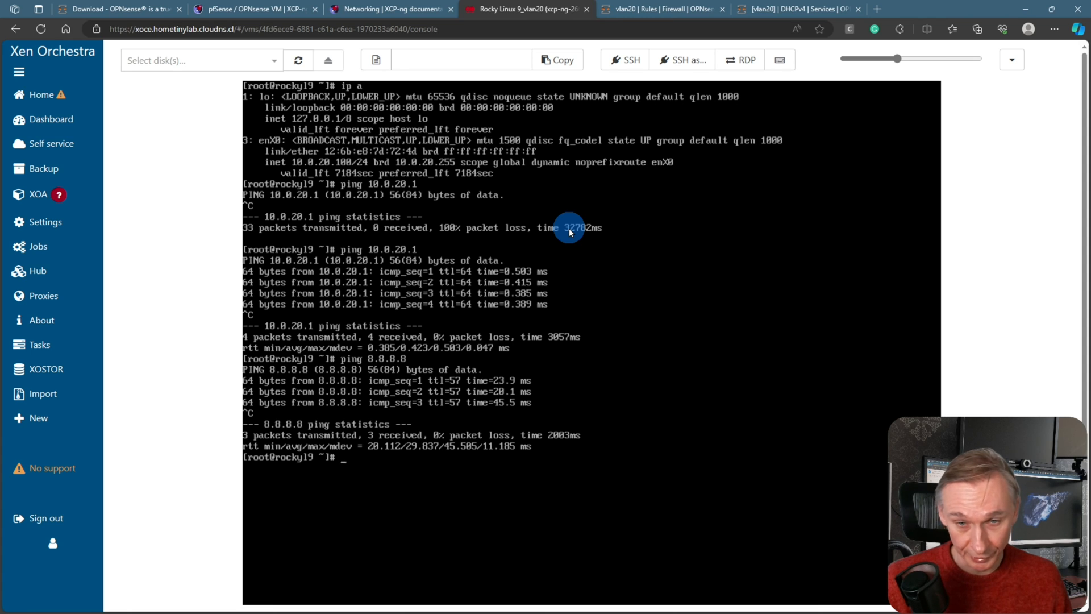
{"action": "key", "text": "Return"}
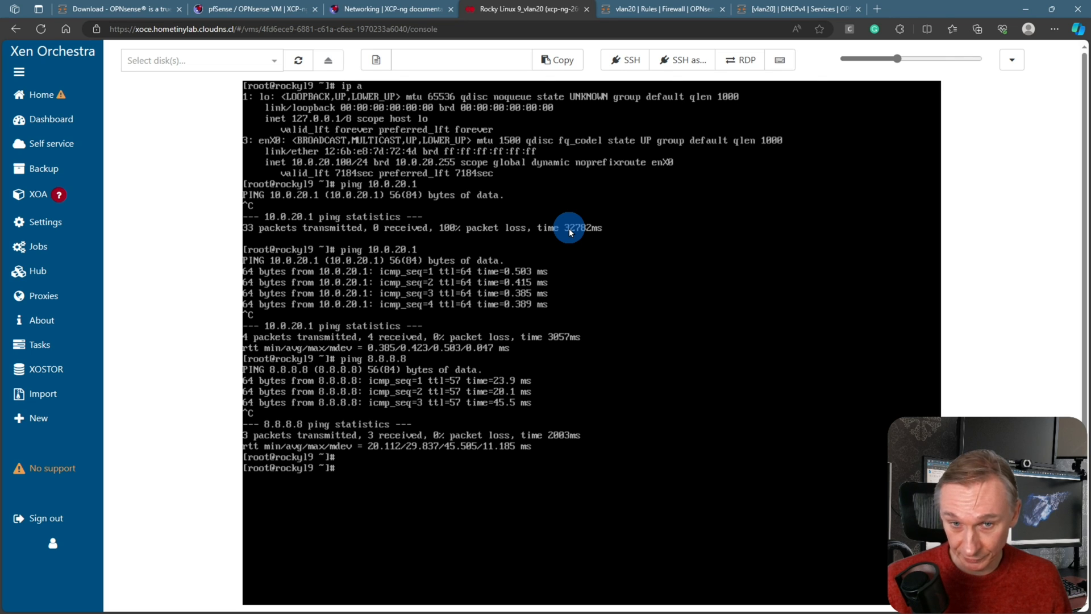
Ping 192.168.0.34 from the Rocky VM and stop after replies
{"action": "key", "text": "Up"}
{"action": "key", "text": "BackSpace"}
{"action": "key", "text": "BackSpace"}
{"action": "key", "text": "BackSpace"}
{"action": "key", "text": "BackSpace"}
{"action": "key", "text": "BackSpace"}
{"action": "key", "text": "BackSpace"}
{"action": "key", "text": "BackSpace"}
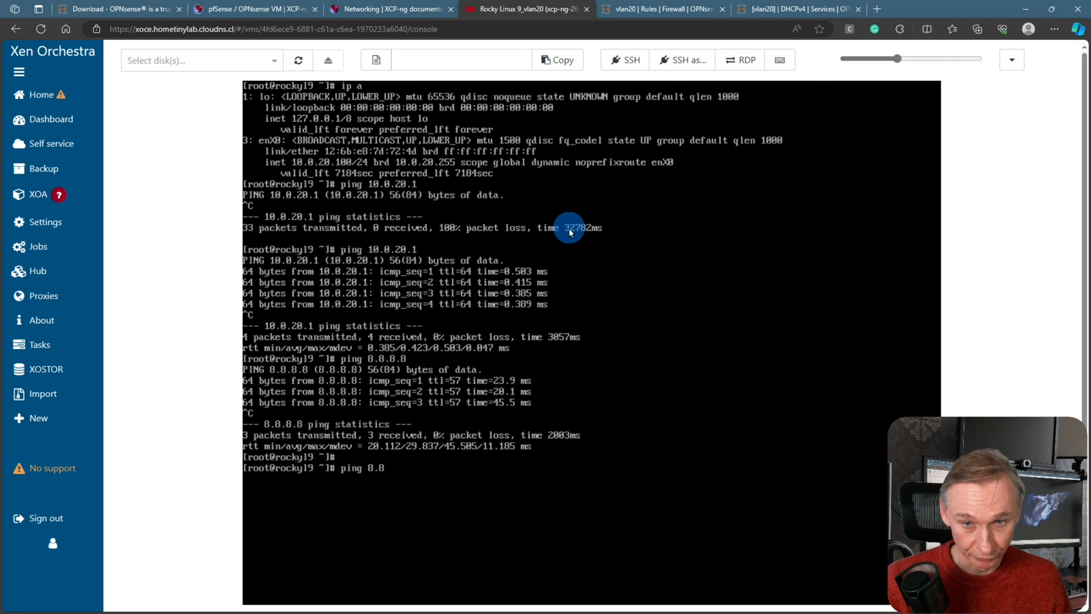
{"action": "type", "text": "192.168"}
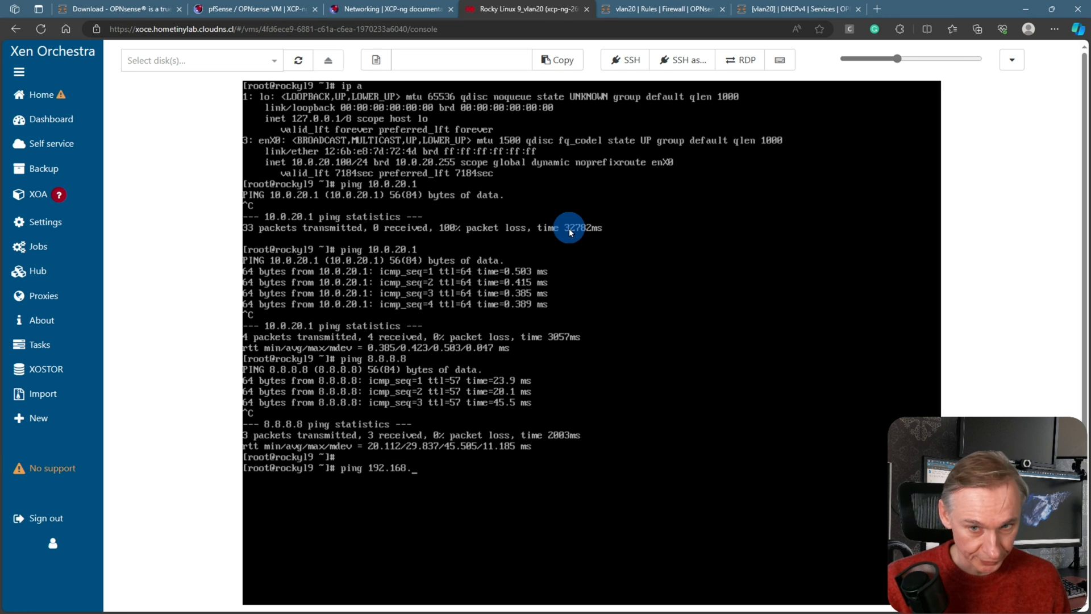
{"action": "type", "text": ".0.2"}
{"action": "key", "text": "BackSpace"}
{"action": "type", "text": "34"}
{"action": "key", "text": "Return"}
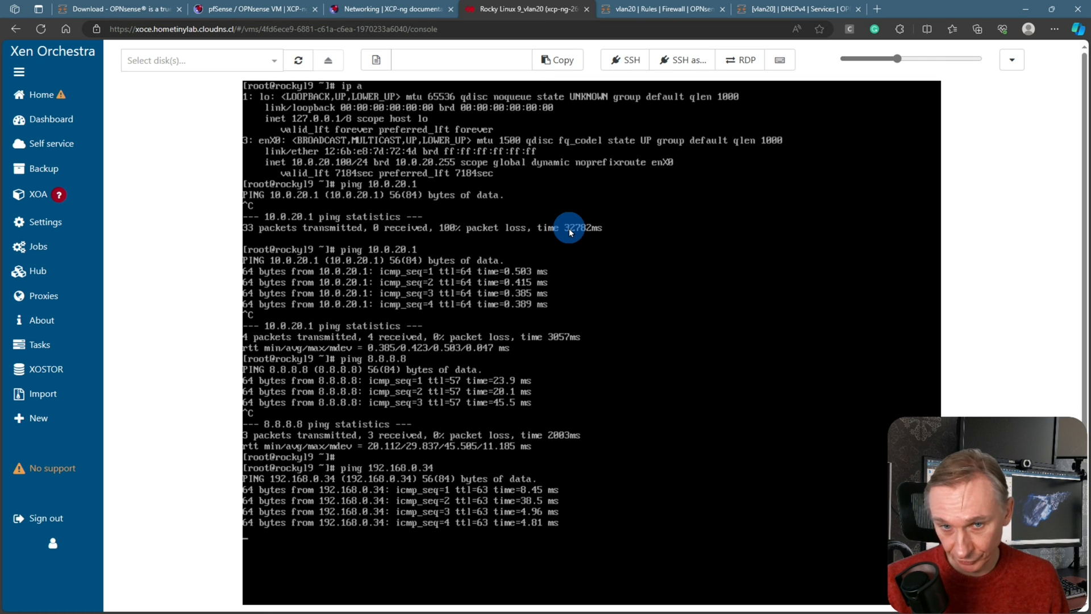
{"action": "key", "text": "ctrl+c"}
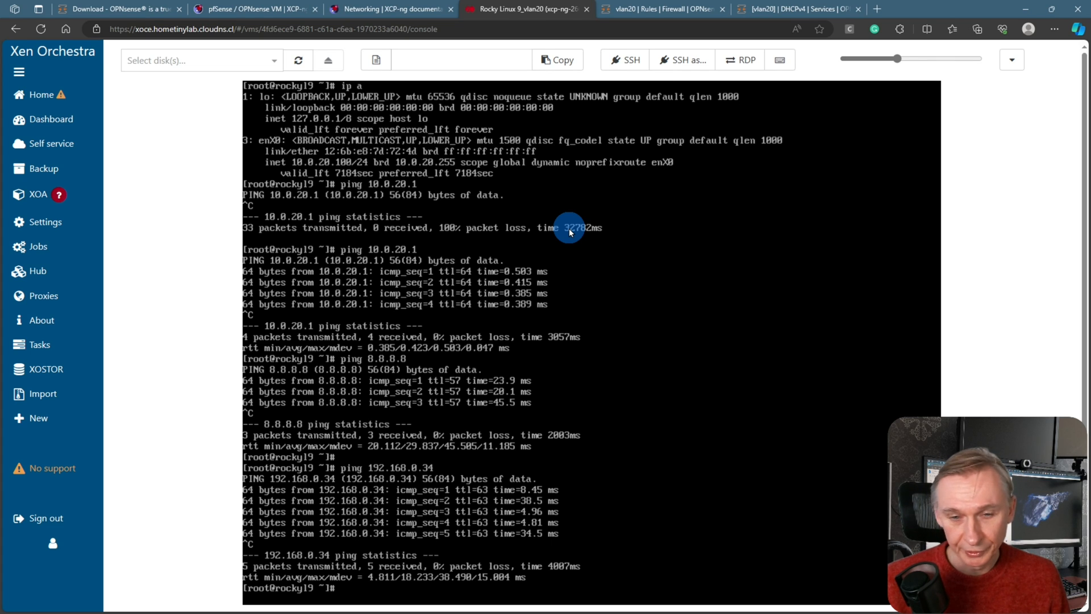
{"action": "key", "text": "Up"}
{"action": "key", "text": "BackSpace"}
{"action": "key", "text": "BackSpace"}
{"action": "key", "text": "BackSpace"}
{"action": "key", "text": "BackSpace"}
{"action": "key", "text": "BackSpace"}
{"action": "key", "text": "BackSpace"}
{"action": "key", "text": "BackSpace"}
{"action": "key", "text": "BackSpace"}
{"action": "type", "text": "www.google.be"}
{"action": "key", "text": "Return"}
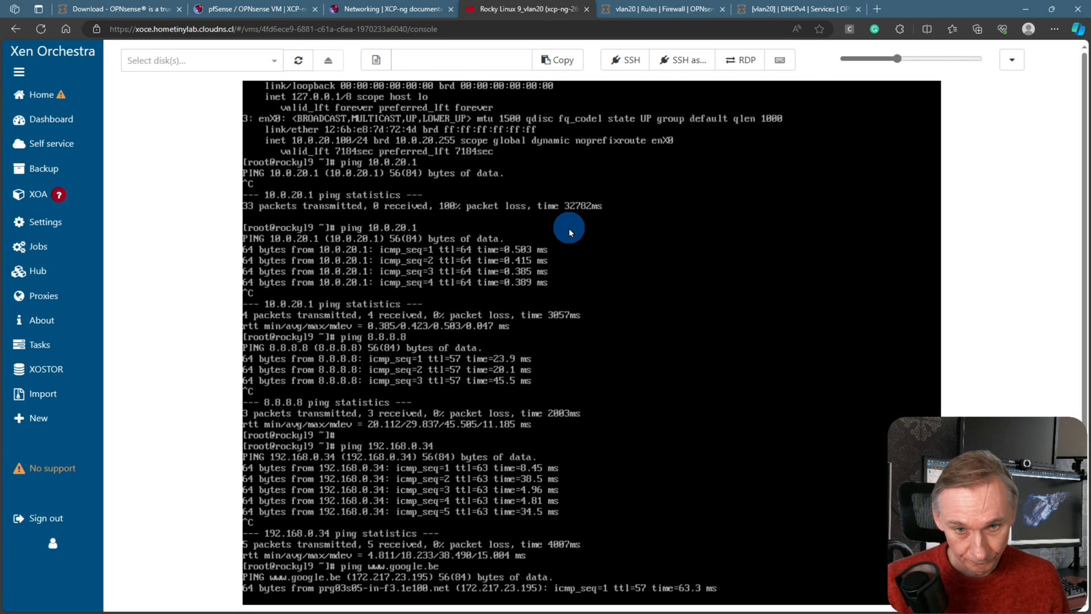
{"action": "key", "text": "ctrl+c"}
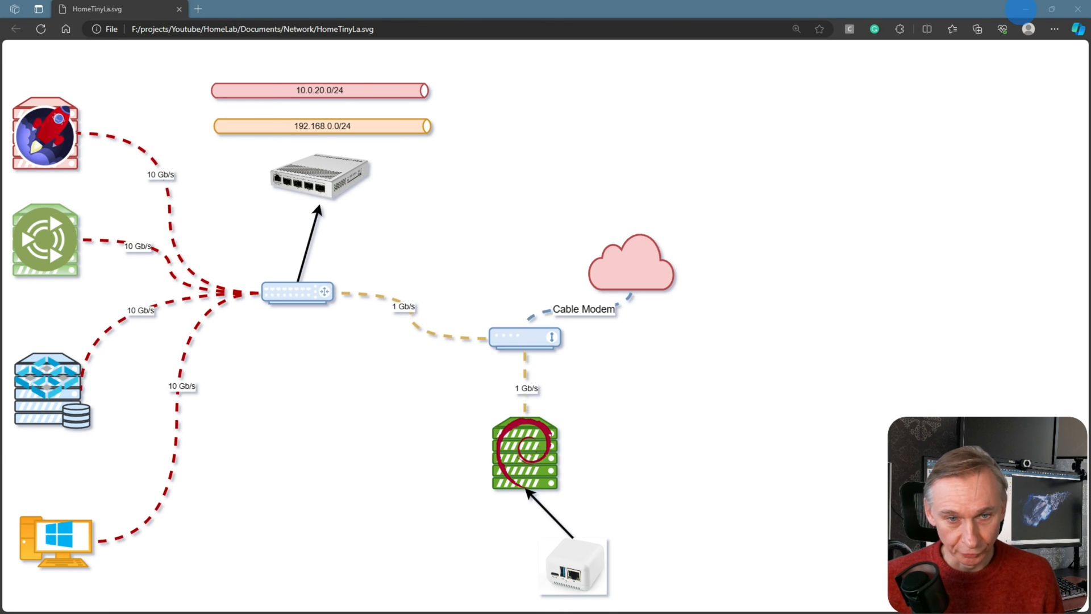
Run ipconfig, showing the PC at 192.168.0.233 via gateway 192.168.0.1
{"action": "left_click", "coordinate": [62, 532]}
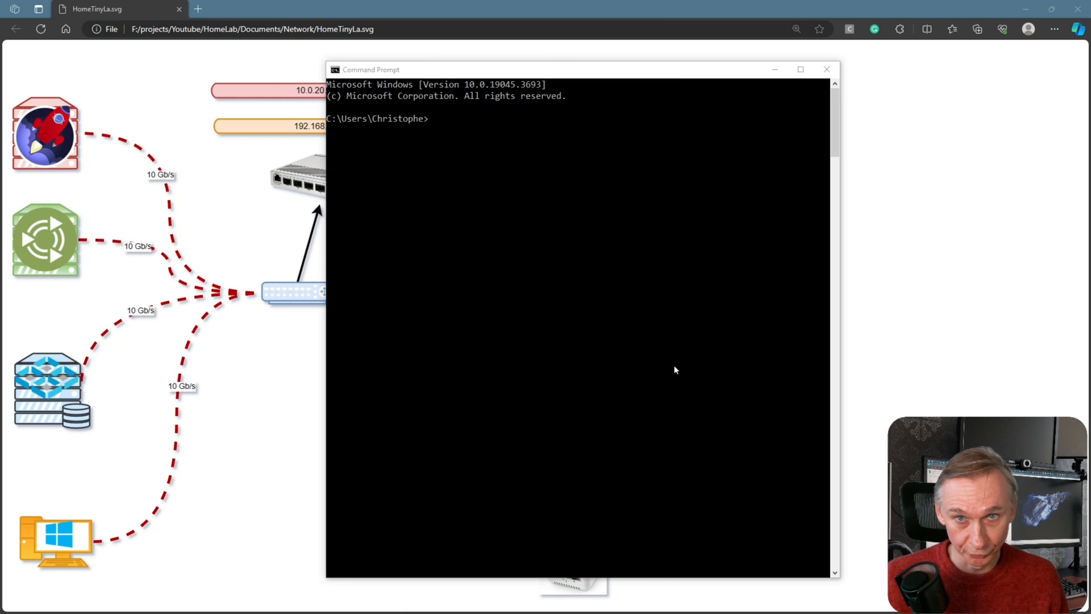
{"action": "left_click", "coordinate": [511, 266]}
{"action": "type", "text": "ipconf"}
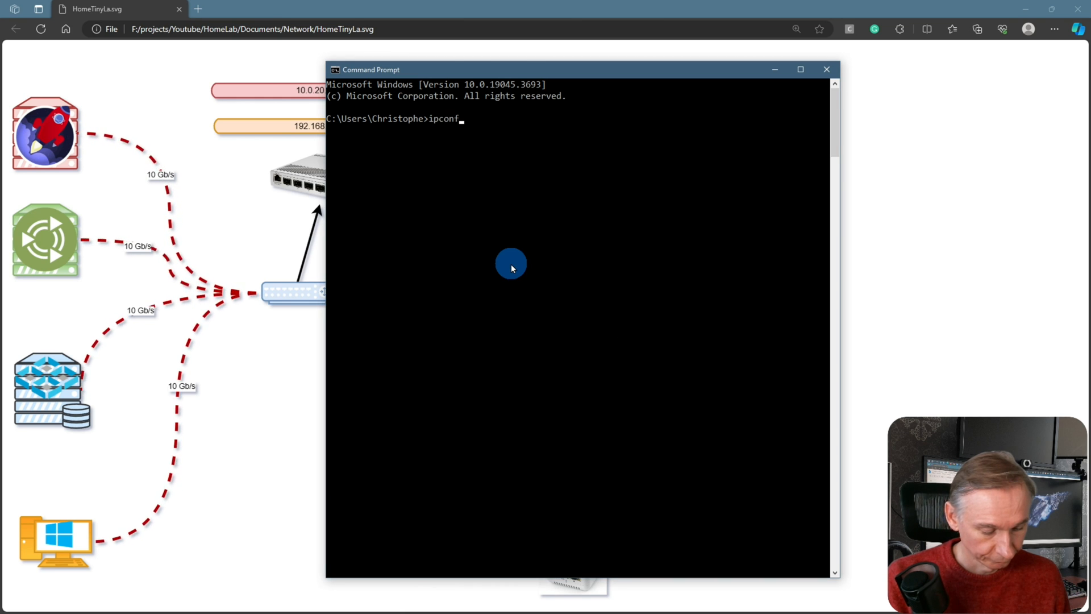
{"action": "type", "text": "ig"}
{"action": "key", "text": "Return"}
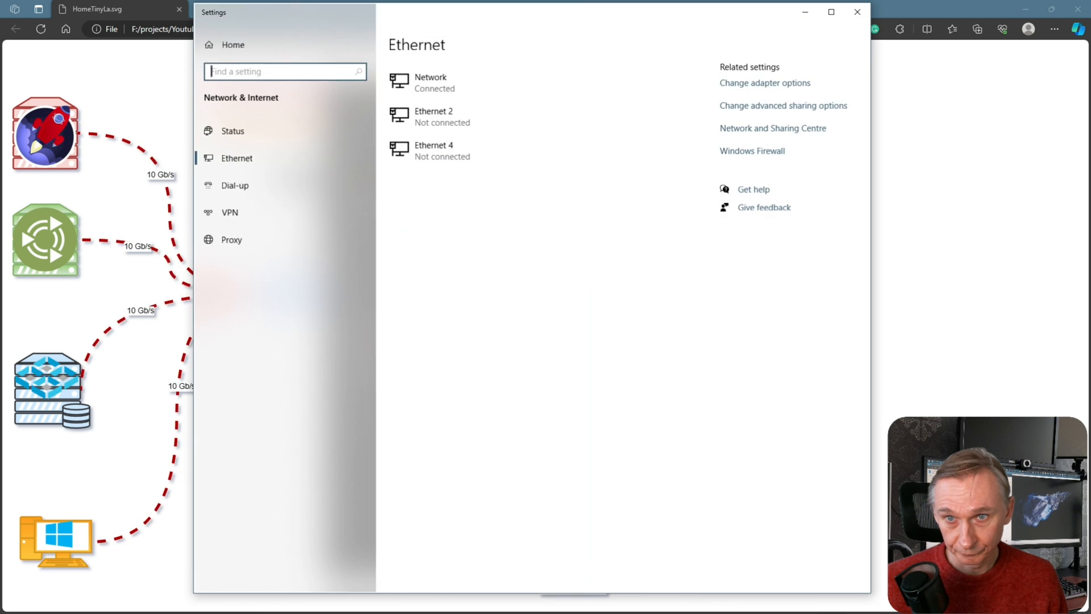
Open the Ethernet 3 connection status and its properties from the adapter list
{"action": "left_click", "coordinate": [753, 86]}
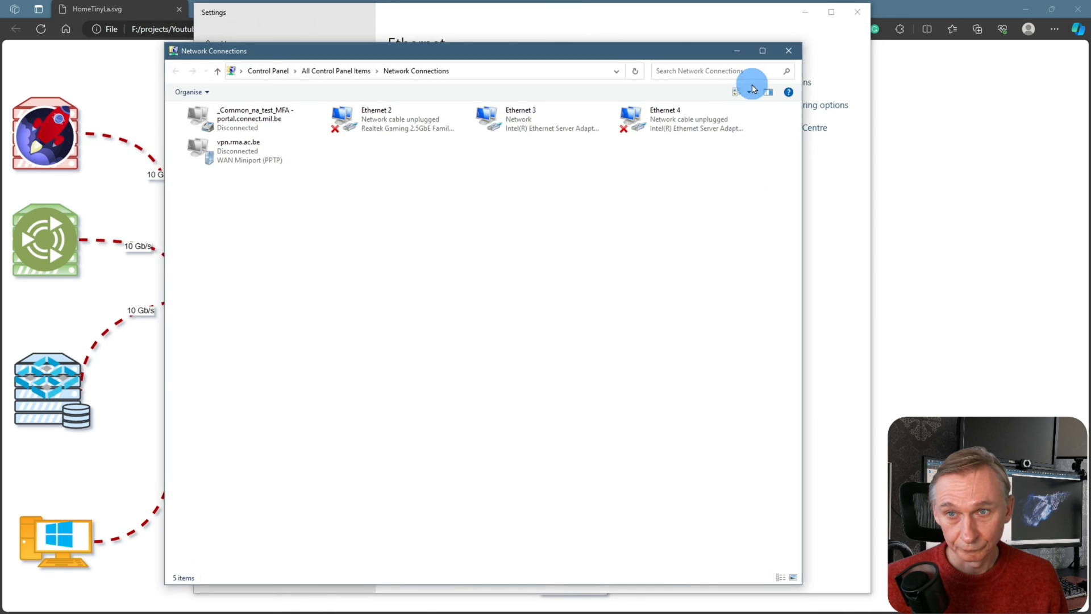
{"action": "double_click", "coordinate": [535, 116]}
{"action": "left_click", "coordinate": [467, 353]}
{"action": "mouse_move", "coordinate": [532, 202]}
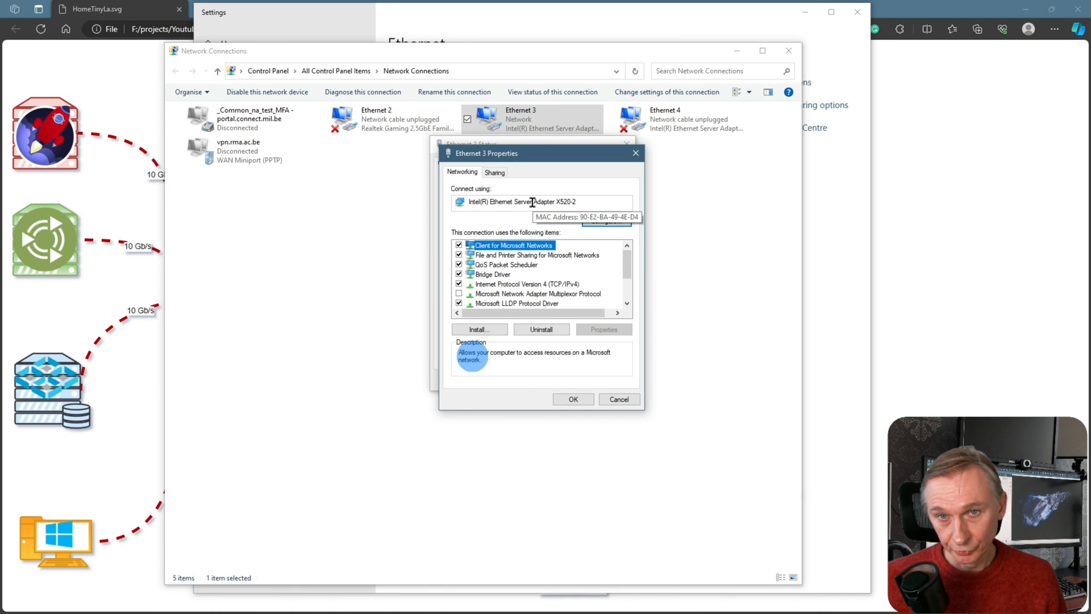
{"action": "left_click_drag", "start_coordinate": [546, 154], "coordinate": [335, 184]}
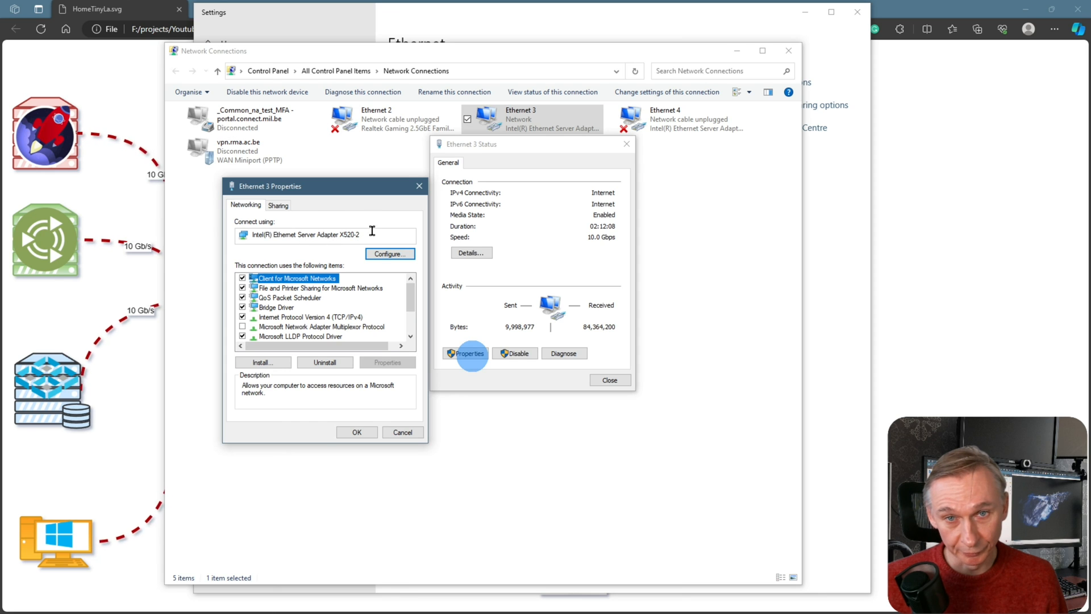
Review the X520-2 adapter's Advanced properties, then close all dialogs unchanged
{"action": "left_click", "coordinate": [390, 254]}
{"action": "left_click_drag", "start_coordinate": [142, 23], "coordinate": [547, 157]}
{"action": "left_click", "coordinate": [469, 178]}
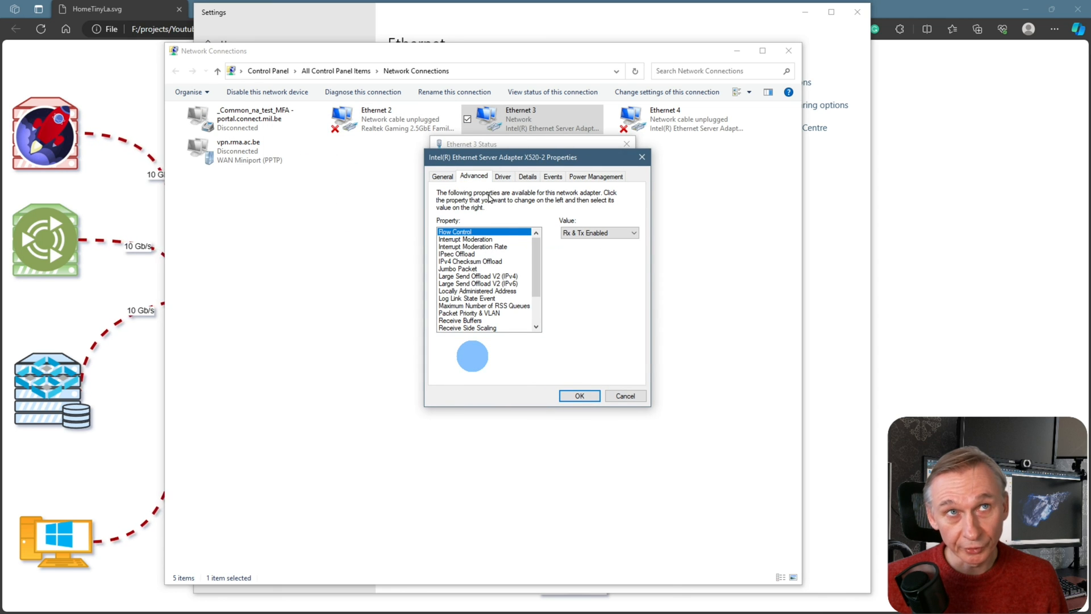
{"action": "mouse_move", "coordinate": [537, 277]}
{"action": "left_mouse_down"}
{"action": "mouse_move", "coordinate": [539, 317]}
{"action": "mouse_move", "coordinate": [538, 274]}
{"action": "left_mouse_up"}
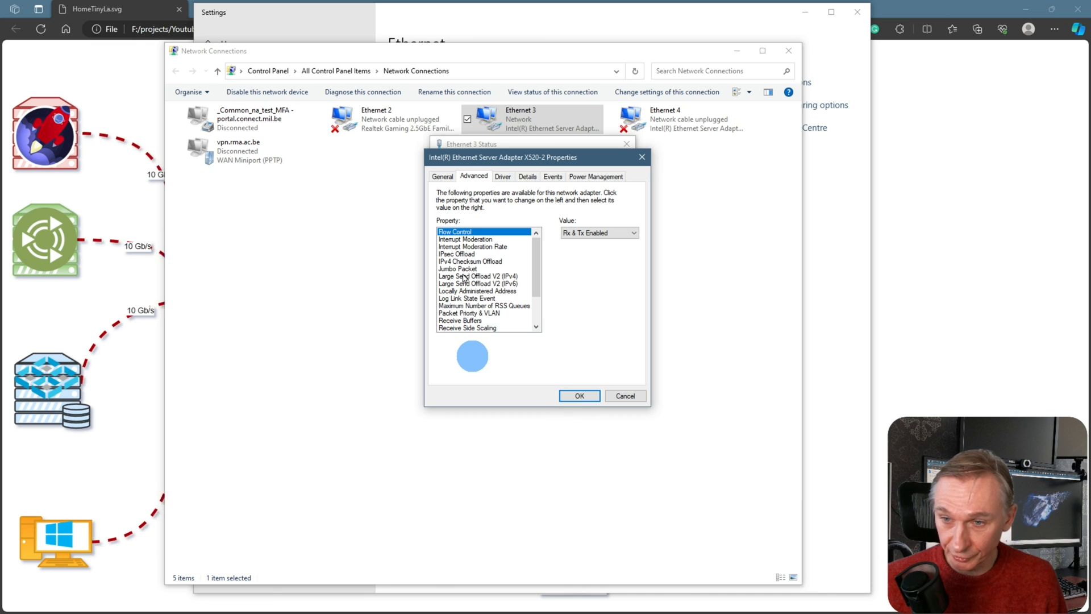
{"action": "scroll", "coordinate": [466, 275], "scroll_direction": "down", "scroll_amount": 3}
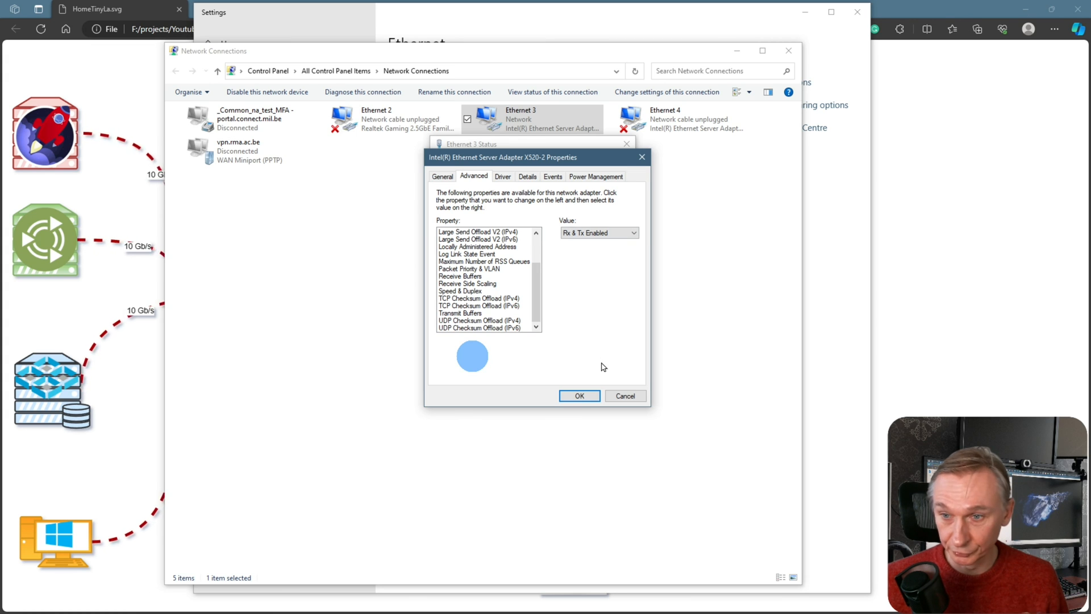
{"action": "left_click", "coordinate": [570, 396]}
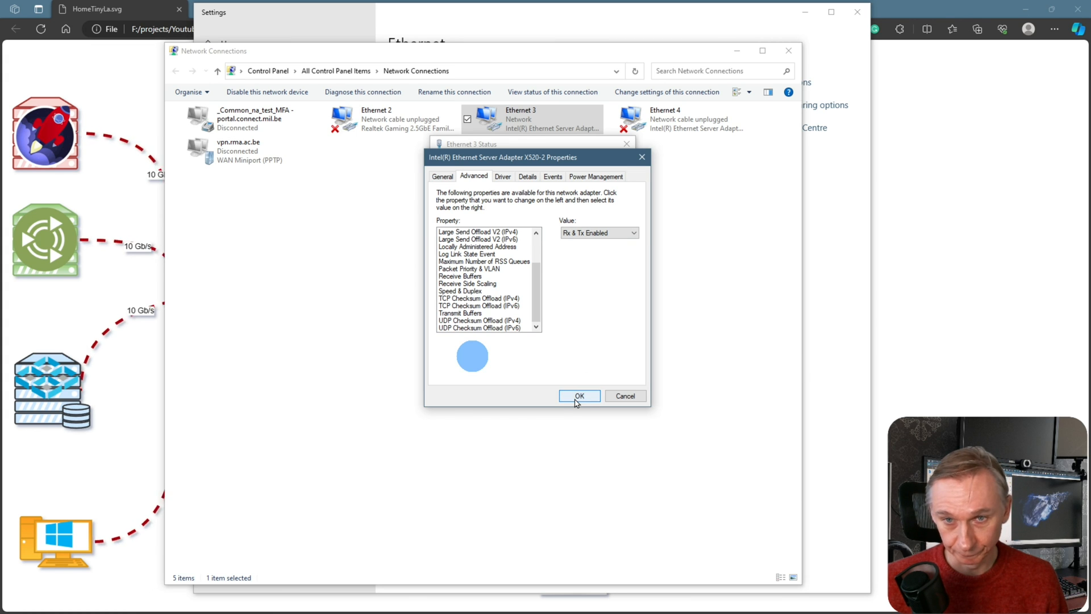
{"action": "left_click", "coordinate": [610, 386]}
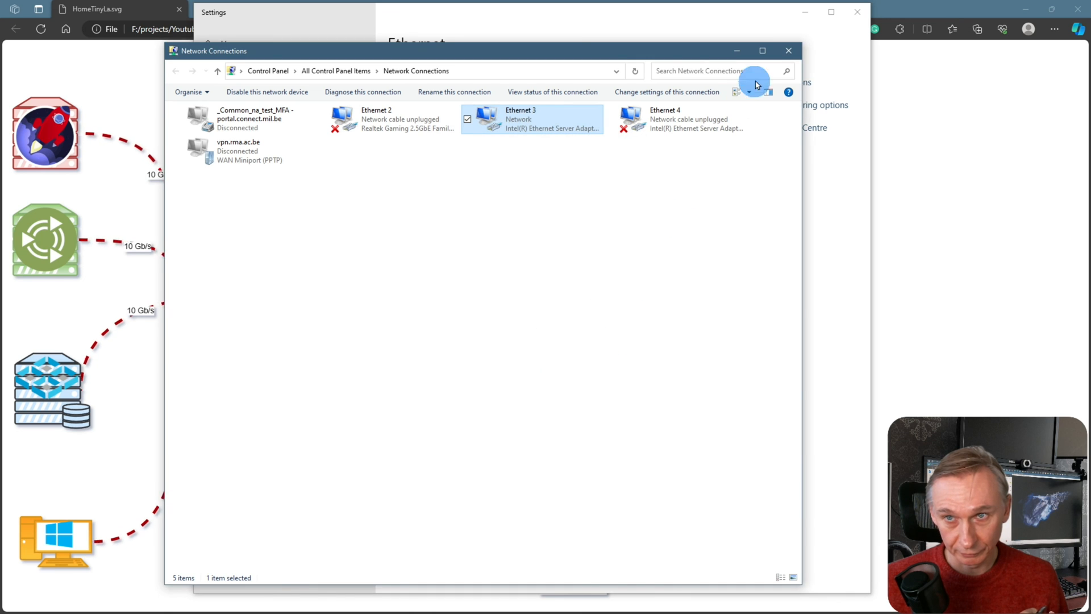
{"action": "left_click", "coordinate": [788, 50]}
Create VLAN ID 20, named VLAN20, on the X520-2 adapter under Teaming/VLANs
{"action": "left_click", "coordinate": [857, 12]}
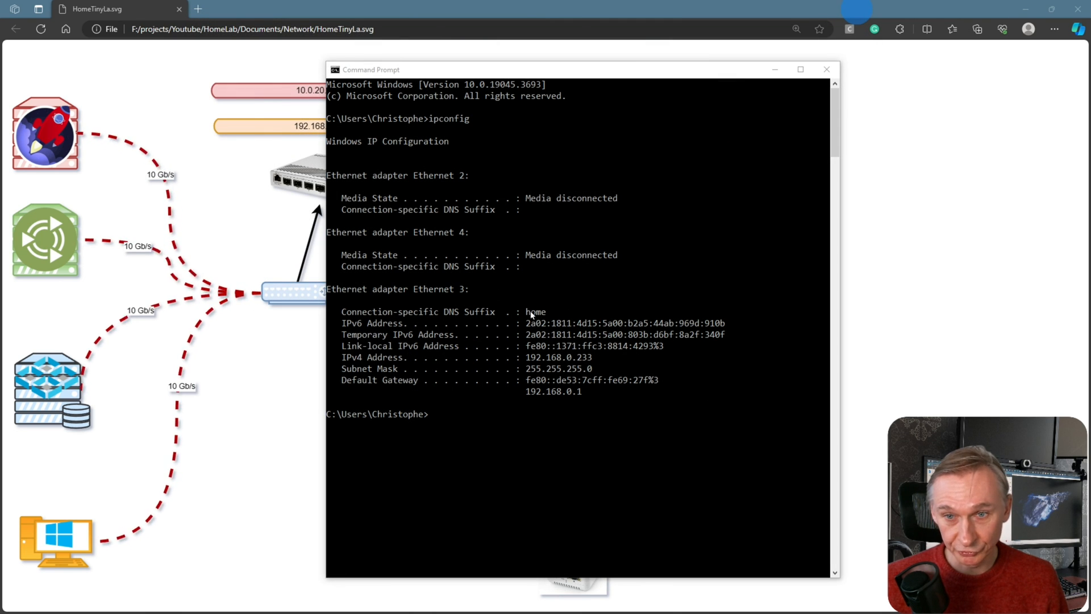
{"action": "left_click", "coordinate": [601, 330]}
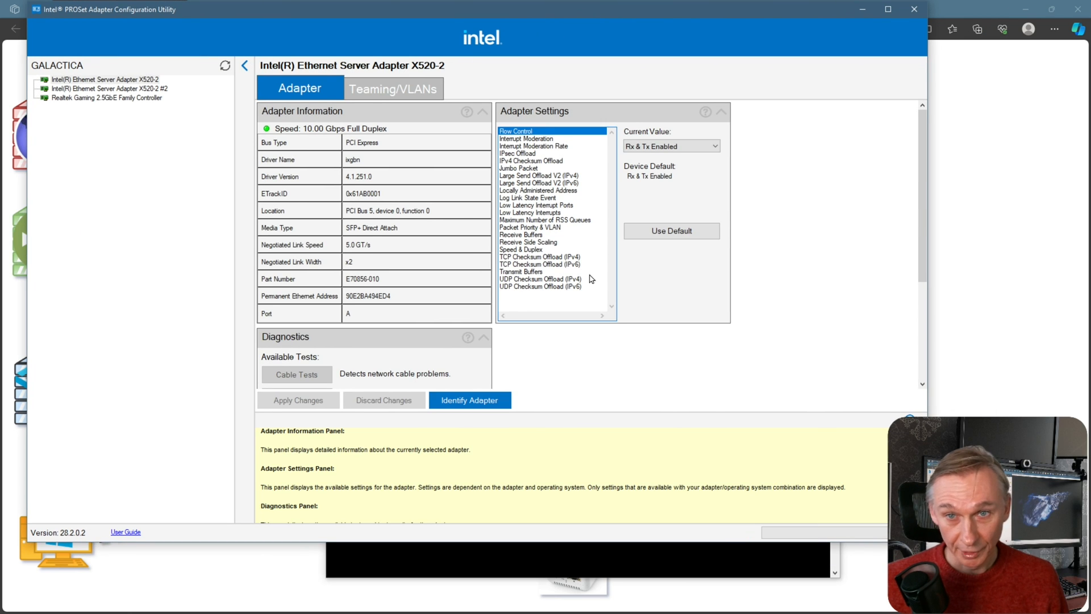
{"action": "left_click", "coordinate": [407, 86]}
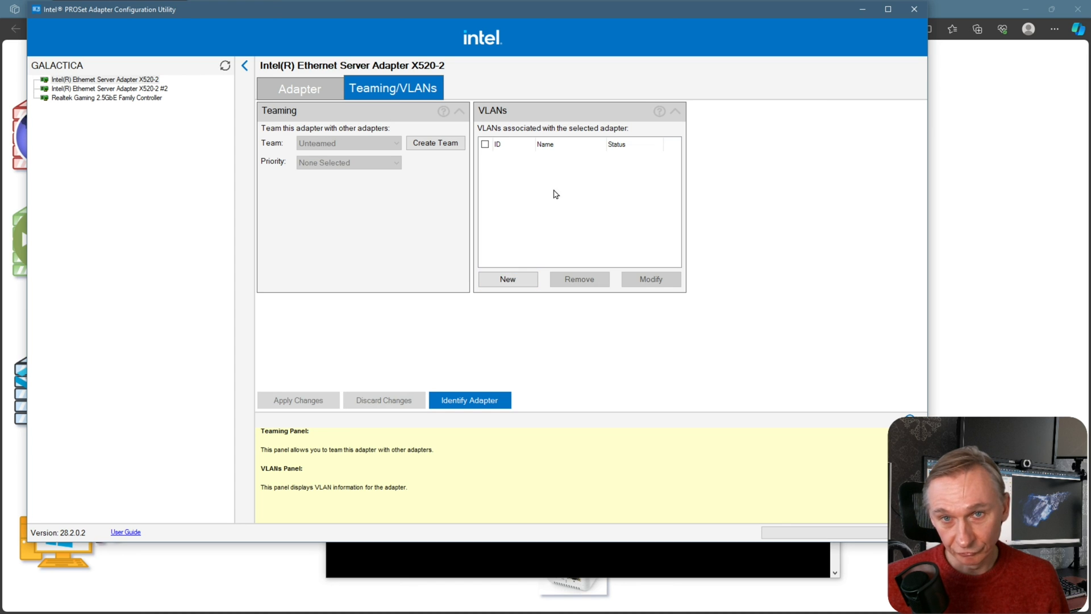
{"action": "left_click", "coordinate": [514, 282]}
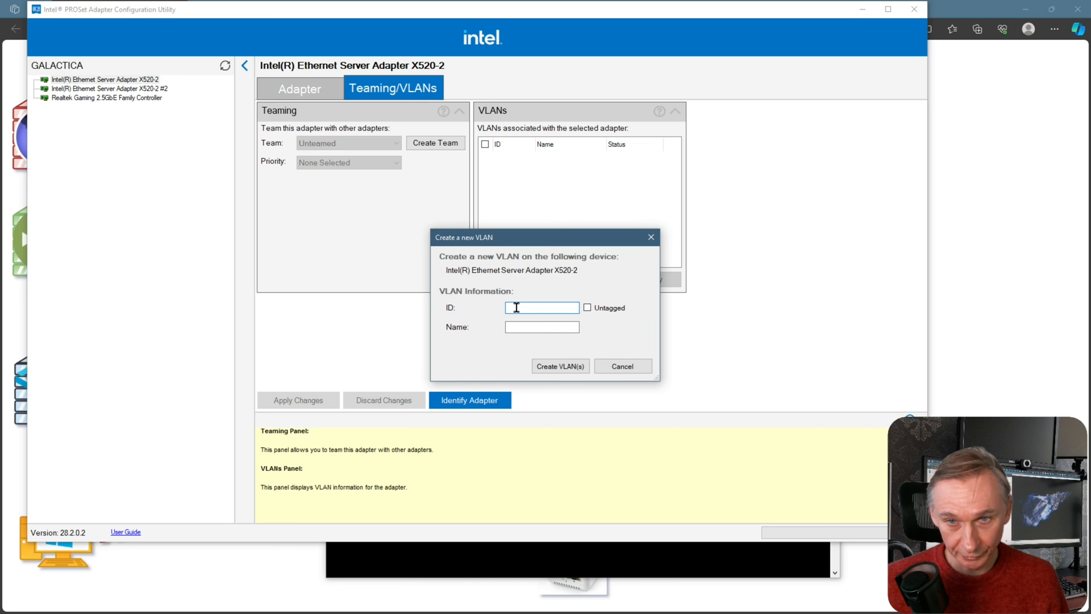
{"action": "type", "text": "20"}
{"action": "left_click", "coordinate": [572, 366]}
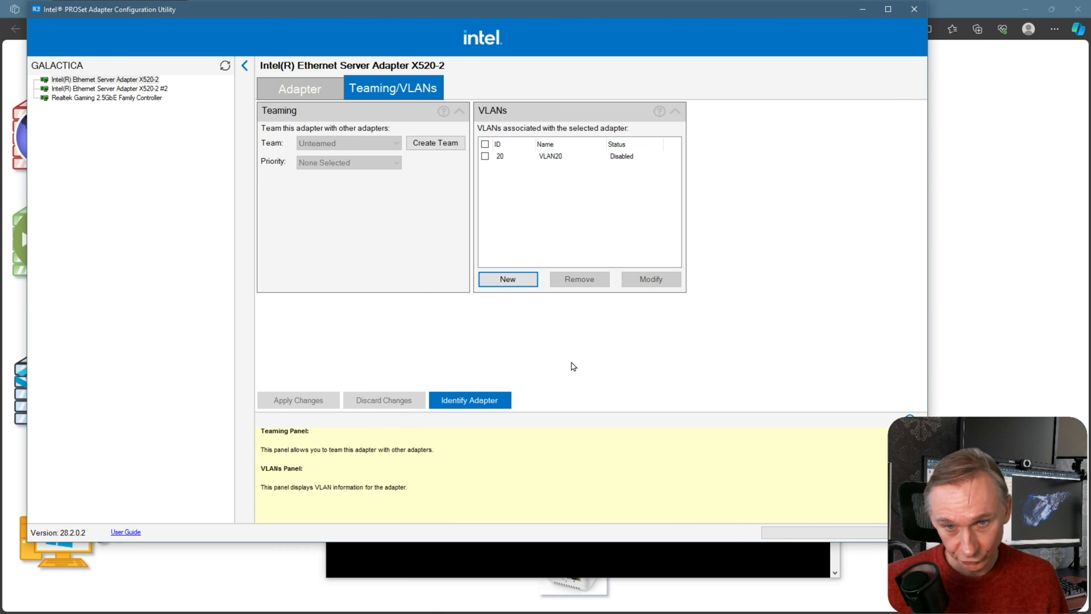
Run ipconfig until the new adapter shows 10.0.20.101 with gateway 10.0.20.1
{"action": "left_click", "coordinate": [863, 9]}
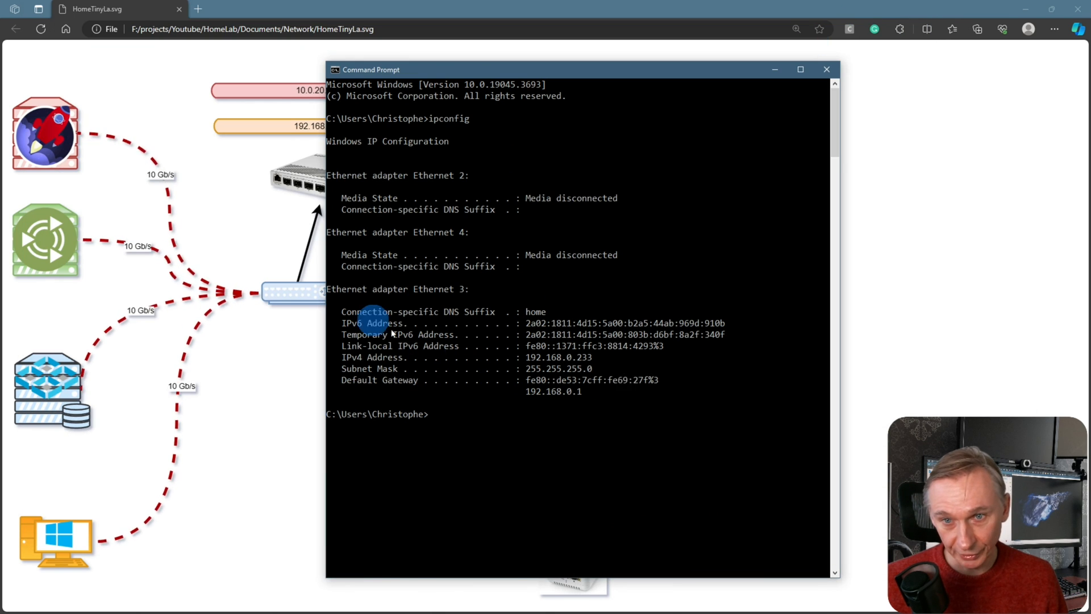
{"action": "type", "text": "ipconfig"}
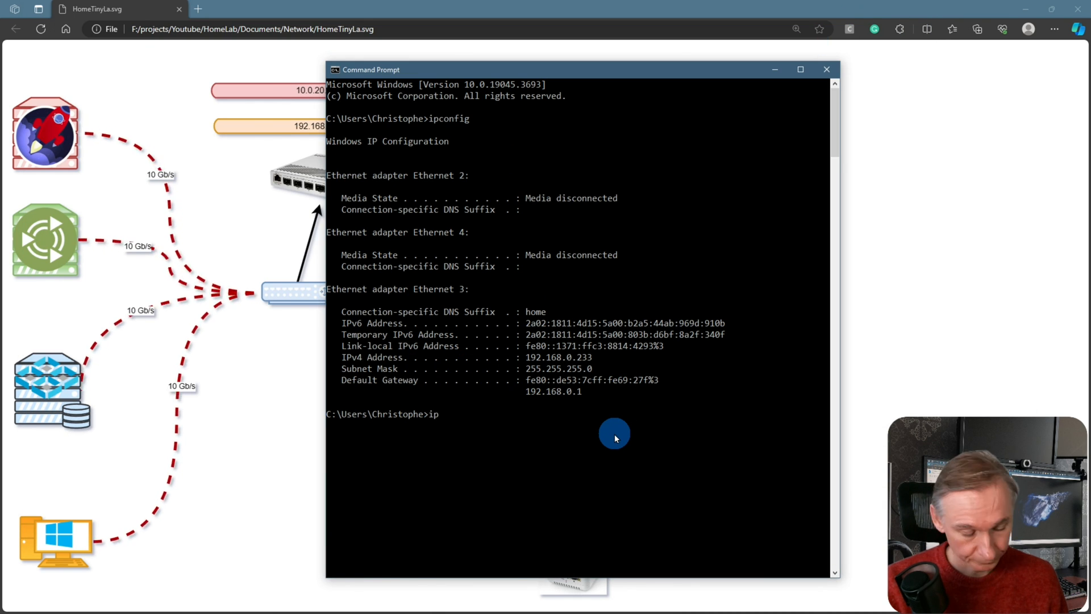
{"action": "key", "text": "Return"}
{"action": "key", "text": "Up"}
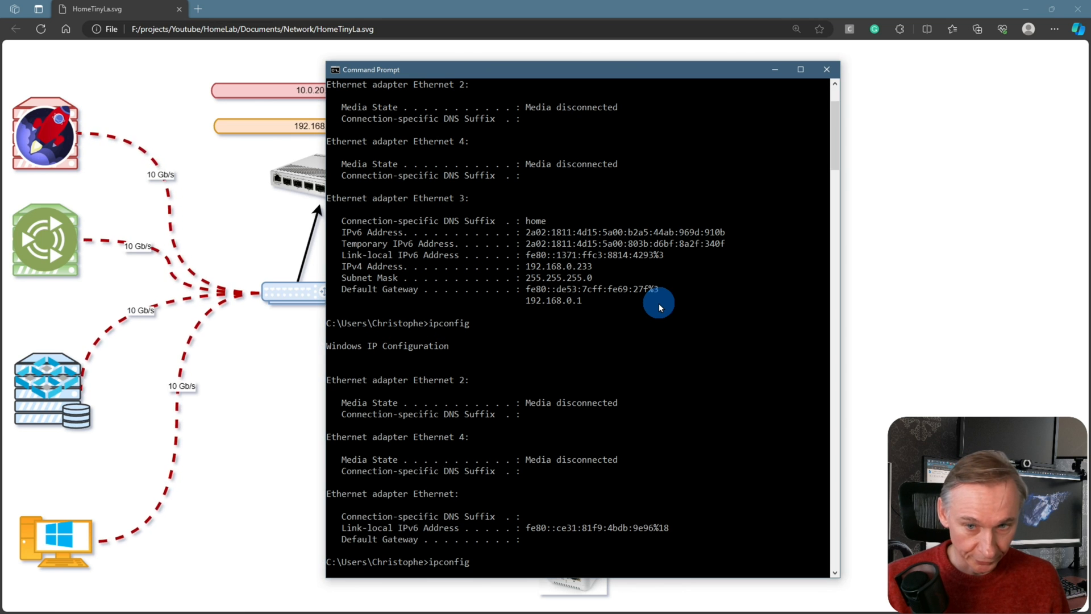
{"action": "key", "text": "Return"}
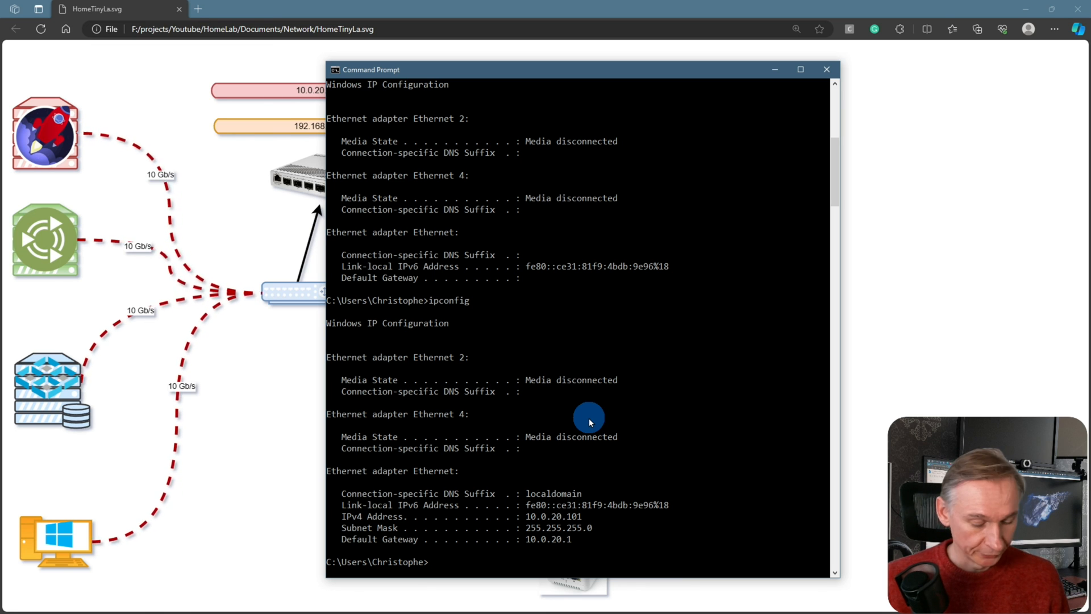
Ping the Rocky VM at 10.0.20.100 and get replies with no loss
{"action": "type", "text": "ping 10.0.20.100"}
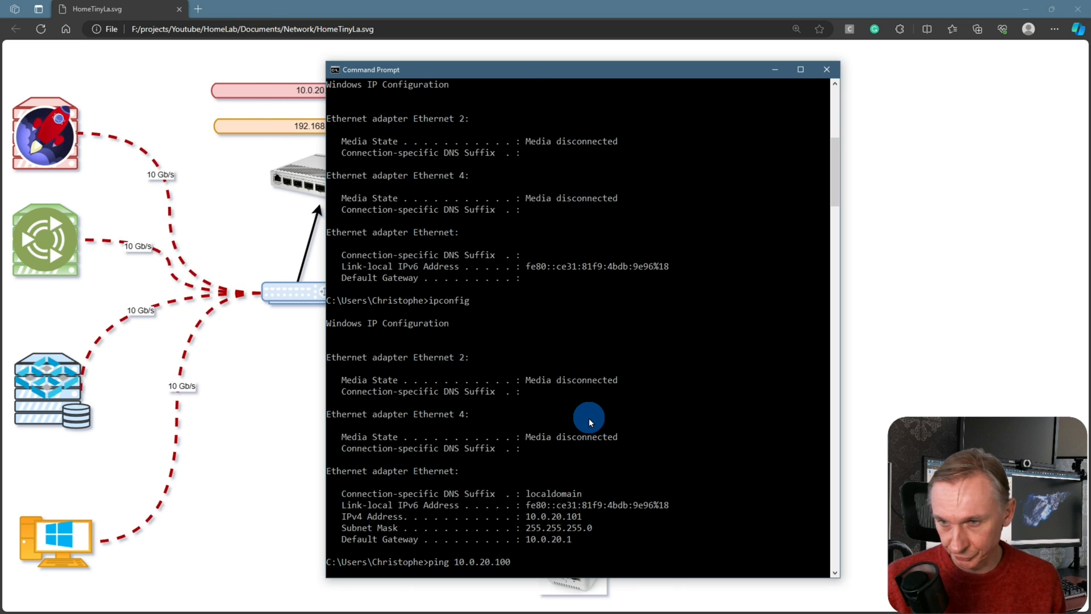
{"action": "key", "text": "Return"}
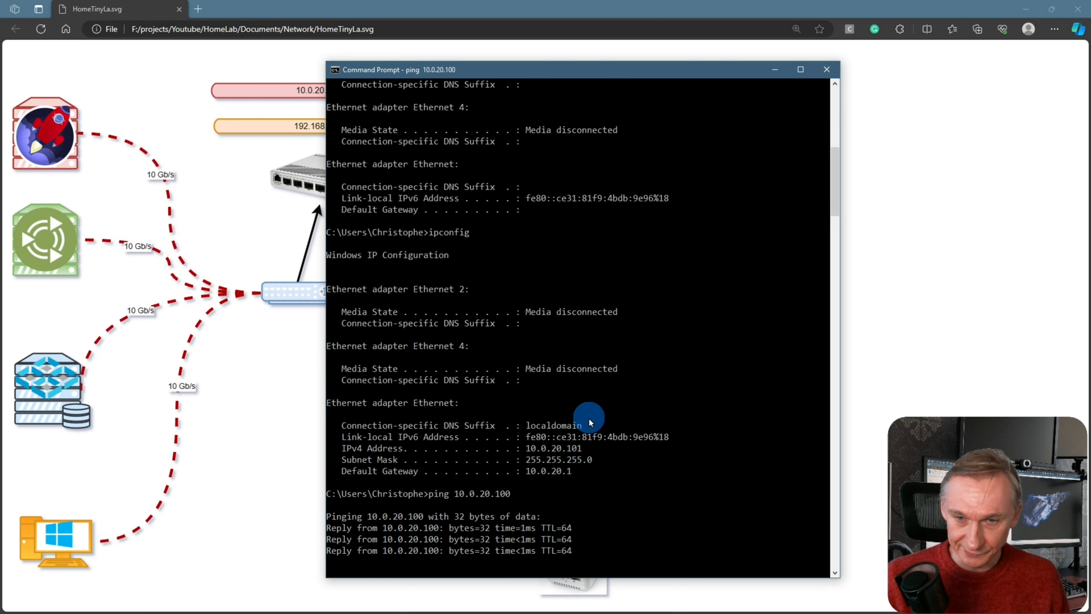
{"action": "key", "text": "Return"}
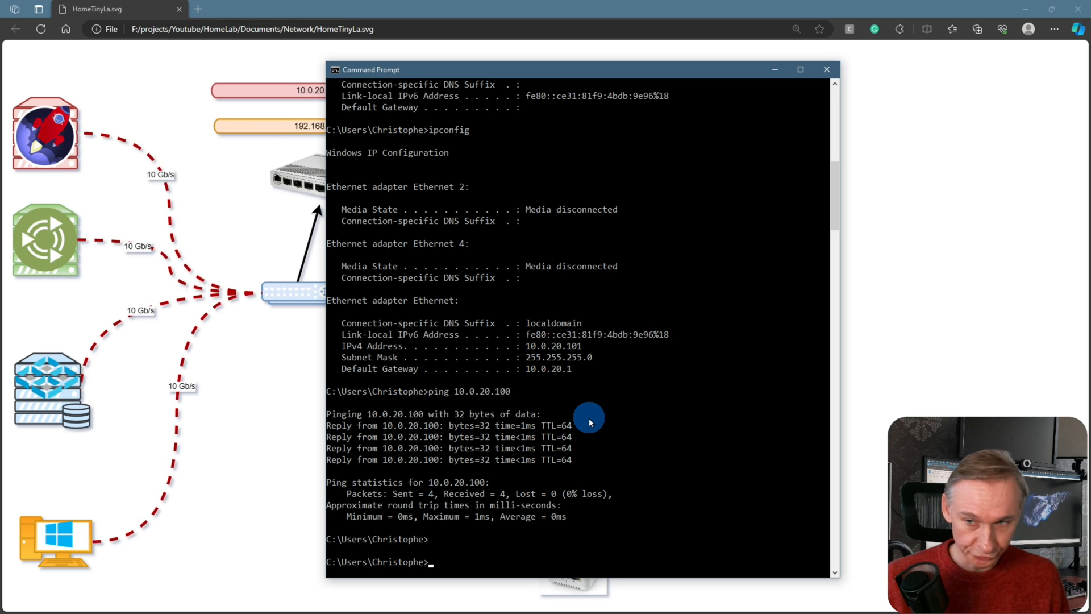